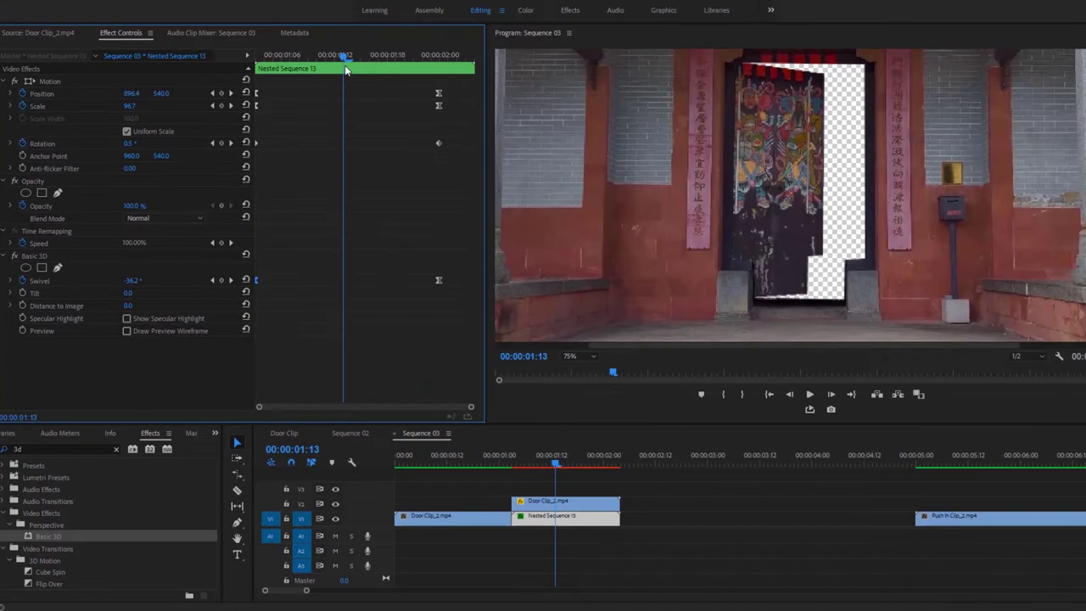
{"action": "mouse_move", "coordinate": [343, 64]}
{"action": "left_mouse_down"}
{"action": "mouse_move", "coordinate": [357, 68]}
{"action": "mouse_move", "coordinate": [343, 73]}
{"action": "left_mouse_up"}
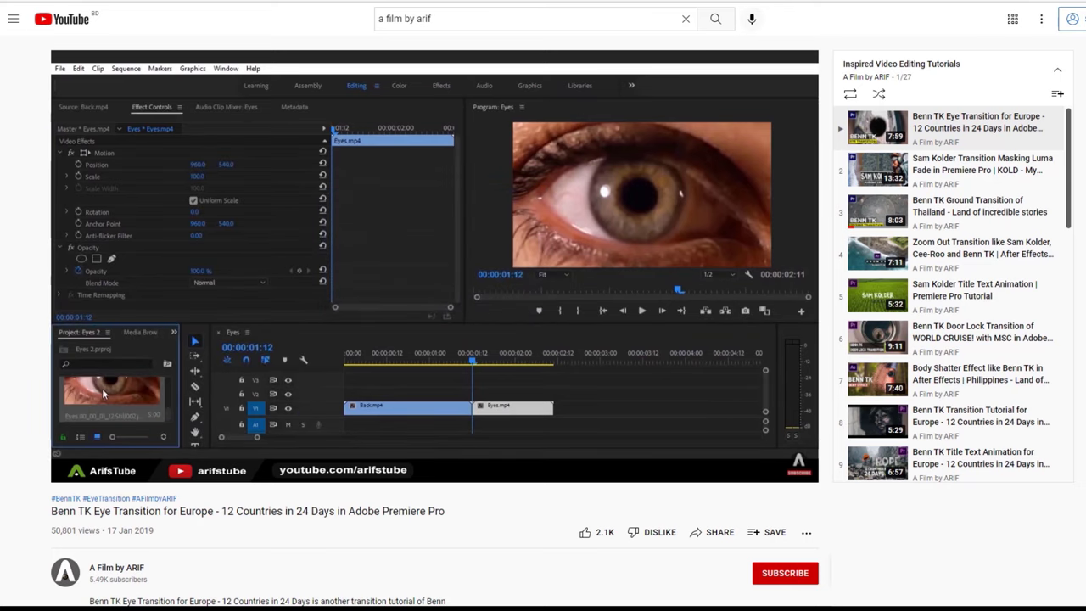
{"action": "key", "text": "f"}
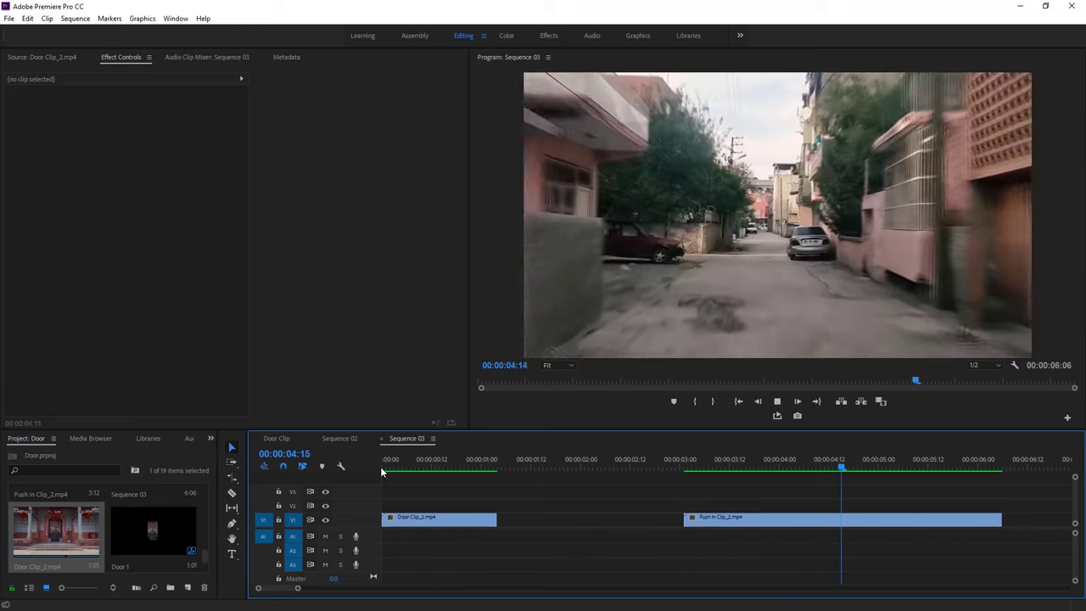
Step: Insert a frame hold segment into the first Door Clip_2.mp4 clip at 00:00:01:03
{"action": "left_click", "coordinate": [386, 467]}
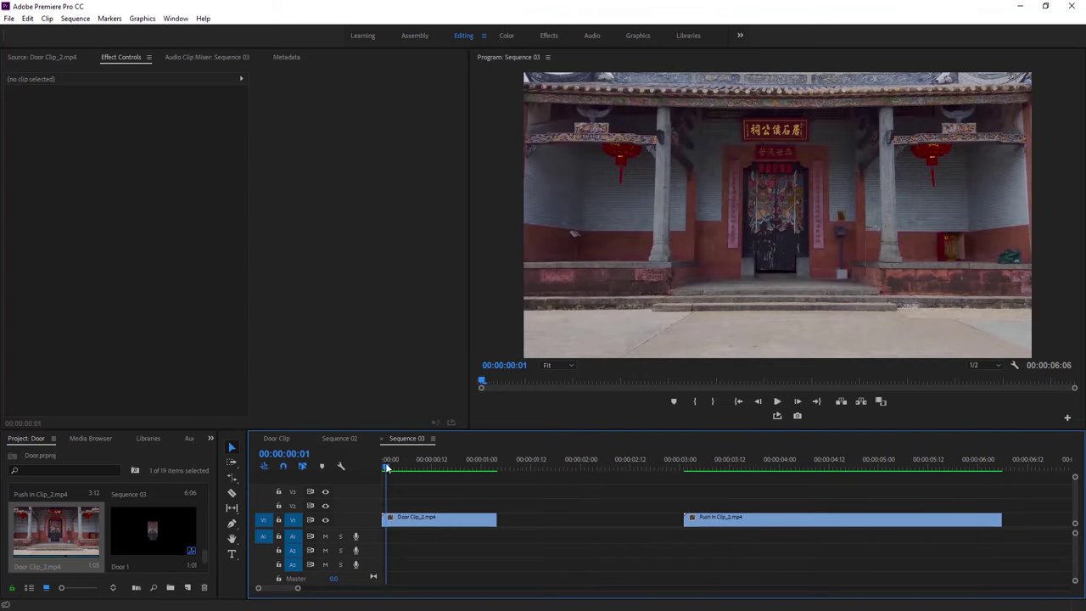
{"action": "left_click_drag", "start_coordinate": [389, 468], "coordinate": [492, 466]}
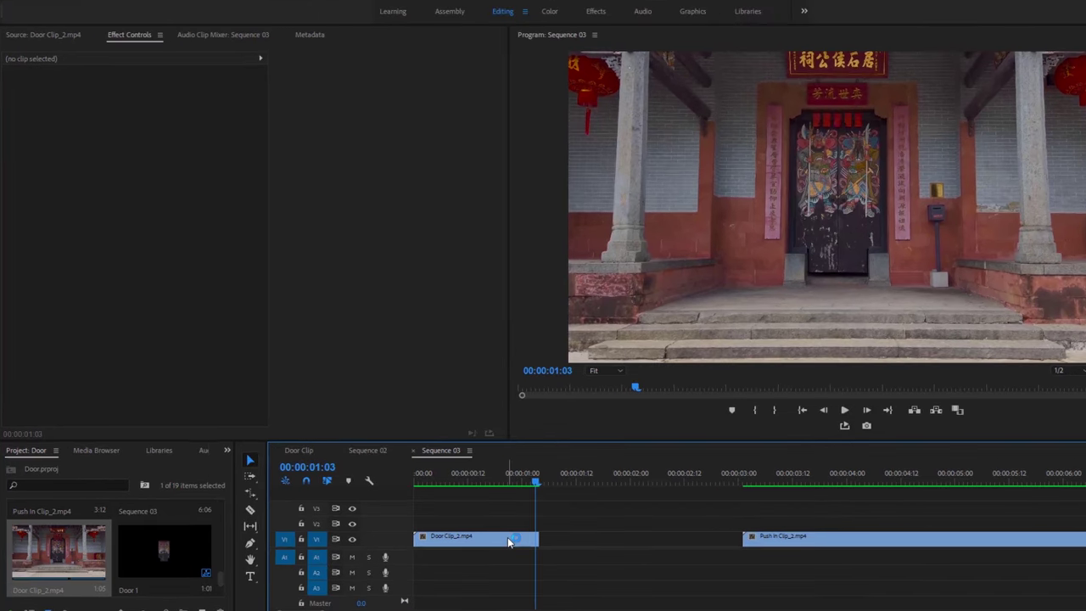
{"action": "right_click", "coordinate": [469, 520]}
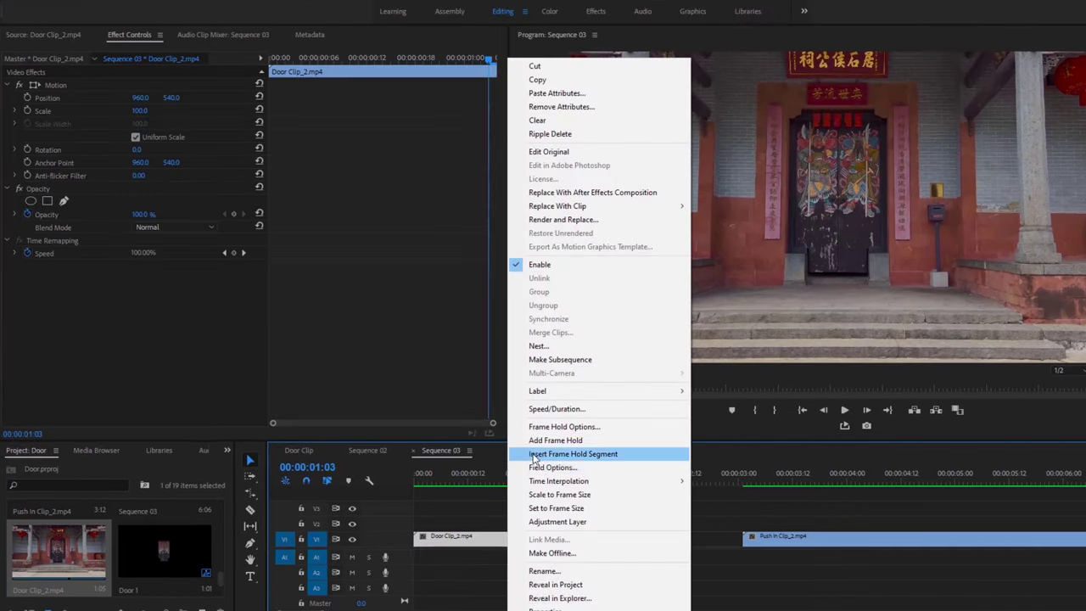
{"action": "left_click", "coordinate": [535, 454]}
Step: Cut the held door clip at 00:00:02:04 and delete the Door Clip_2.mp4 remainders after the cut
{"action": "key", "text": "space"}
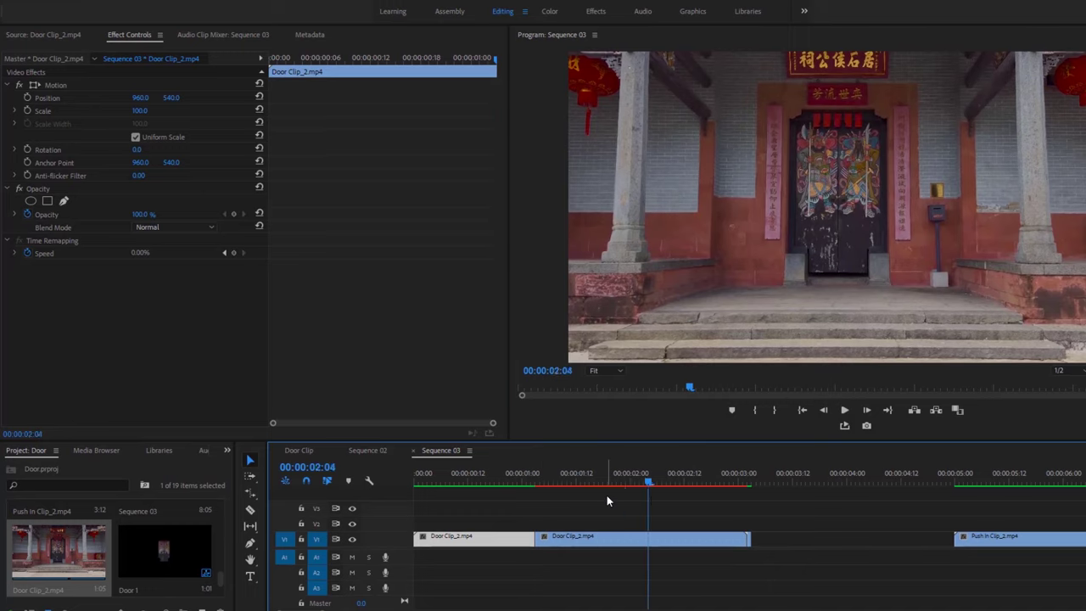
{"action": "left_click", "coordinate": [250, 509]}
{"action": "left_click", "coordinate": [650, 536]}
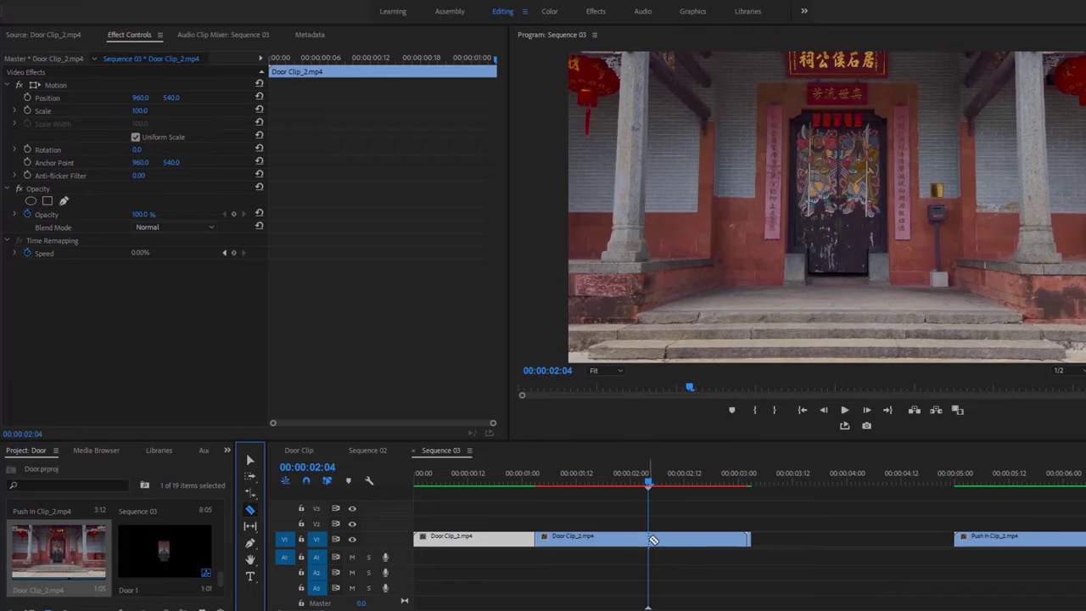
{"action": "left_click", "coordinate": [249, 459]}
{"action": "left_click", "coordinate": [670, 541]}
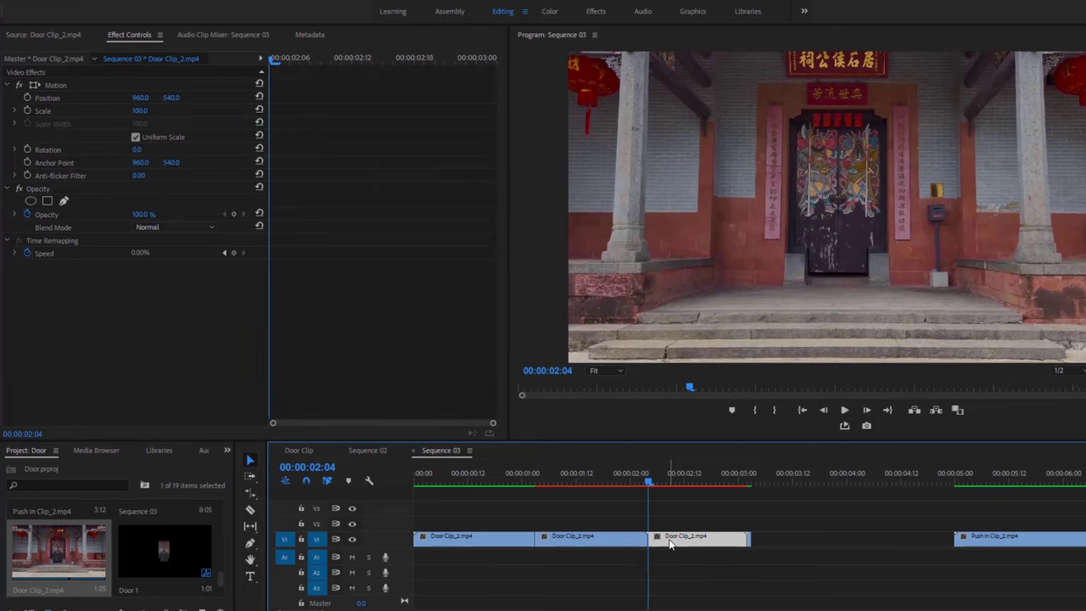
{"action": "key", "text": "Delete"}
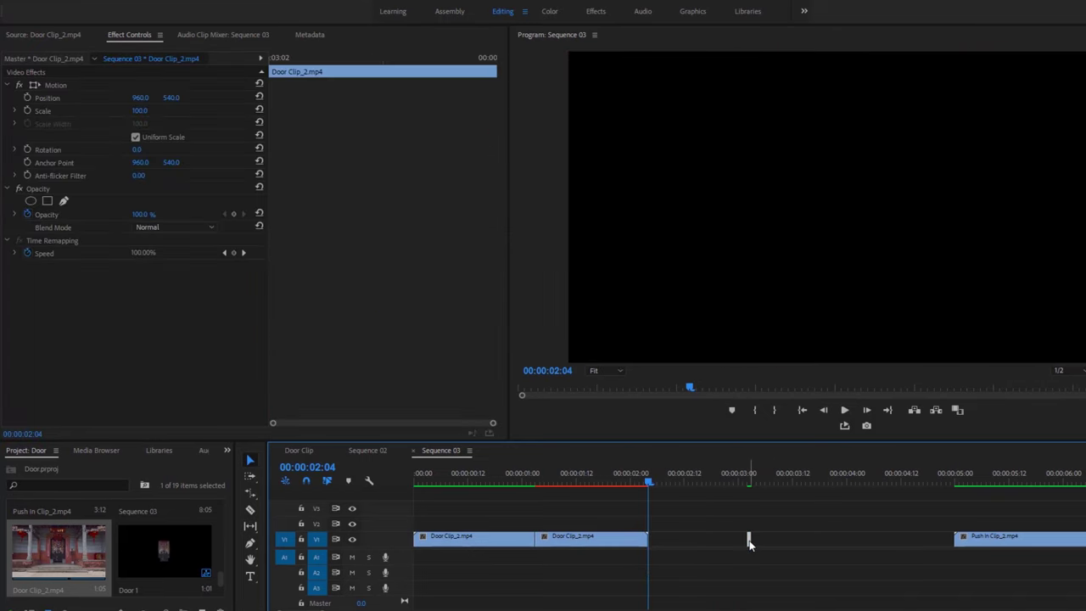
Step: Duplicate the held door clip from V1 onto V2 directly above it
{"action": "left_click_drag", "start_coordinate": [598, 482], "coordinate": [563, 484]}
{"action": "left_click", "coordinate": [585, 539]}
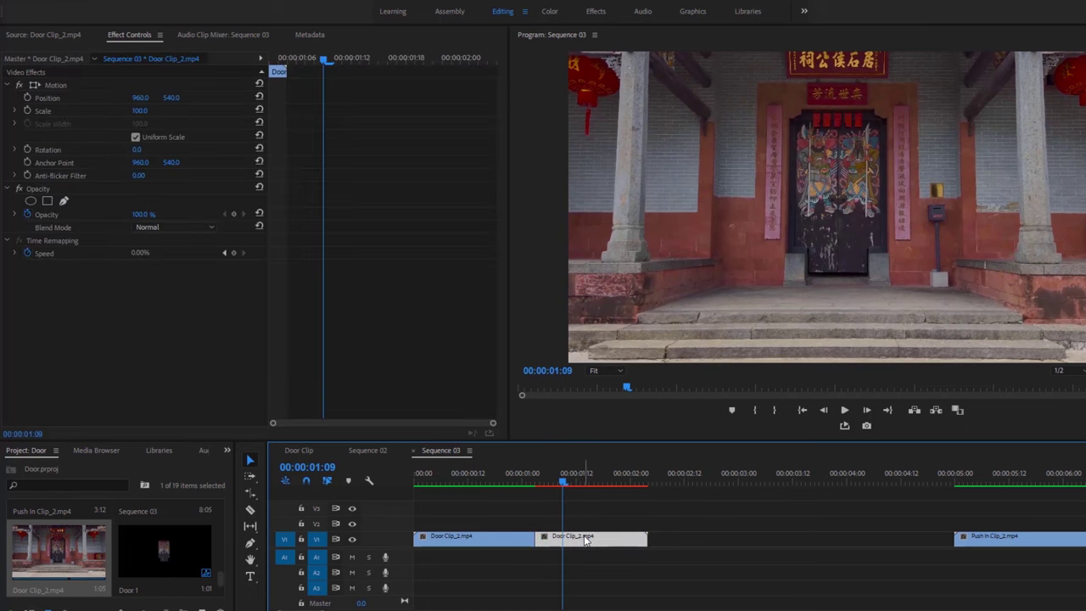
{"action": "left_click_drag", "start_coordinate": [584, 540], "coordinate": [585, 526]}
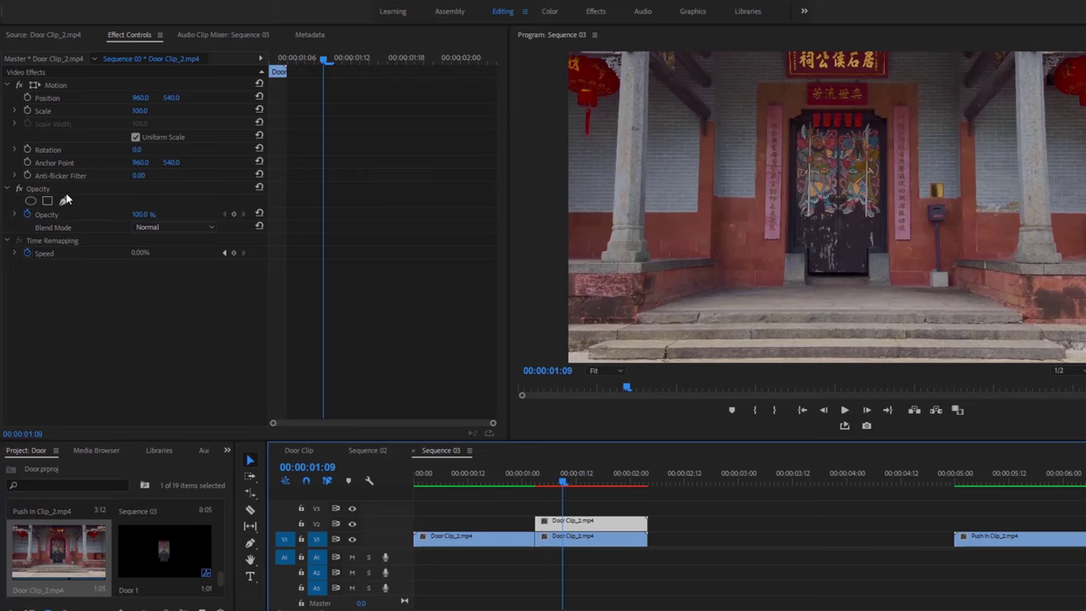
Step: Draw a closed eight-point opacity mask with the Pen tool around the double door on the V2 clip, following the notches at the stone blocks
{"action": "left_click", "coordinate": [64, 201]}
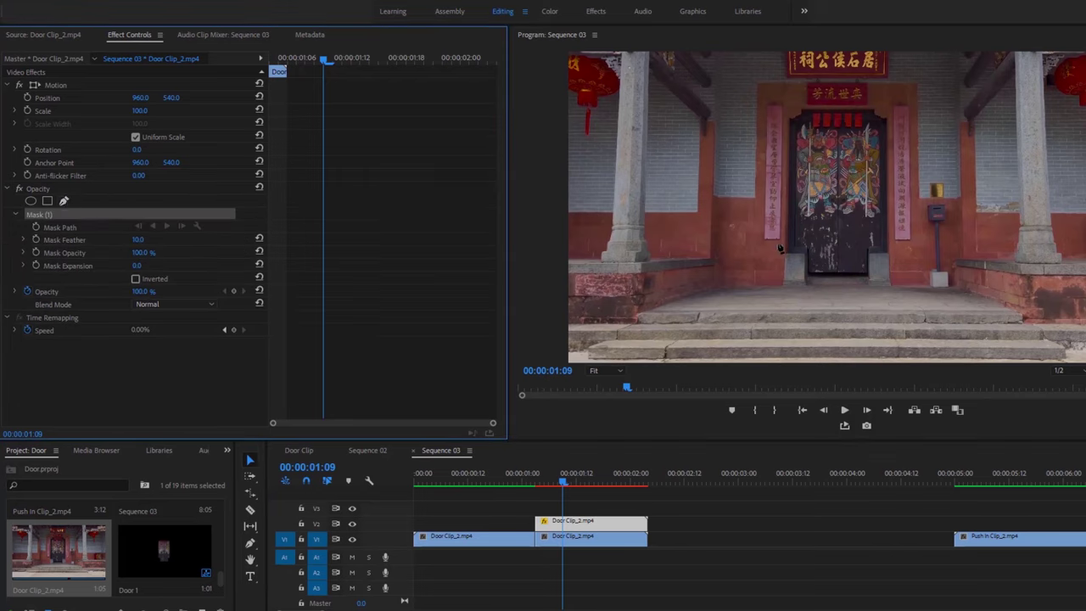
{"action": "left_click", "coordinate": [543, 36]}
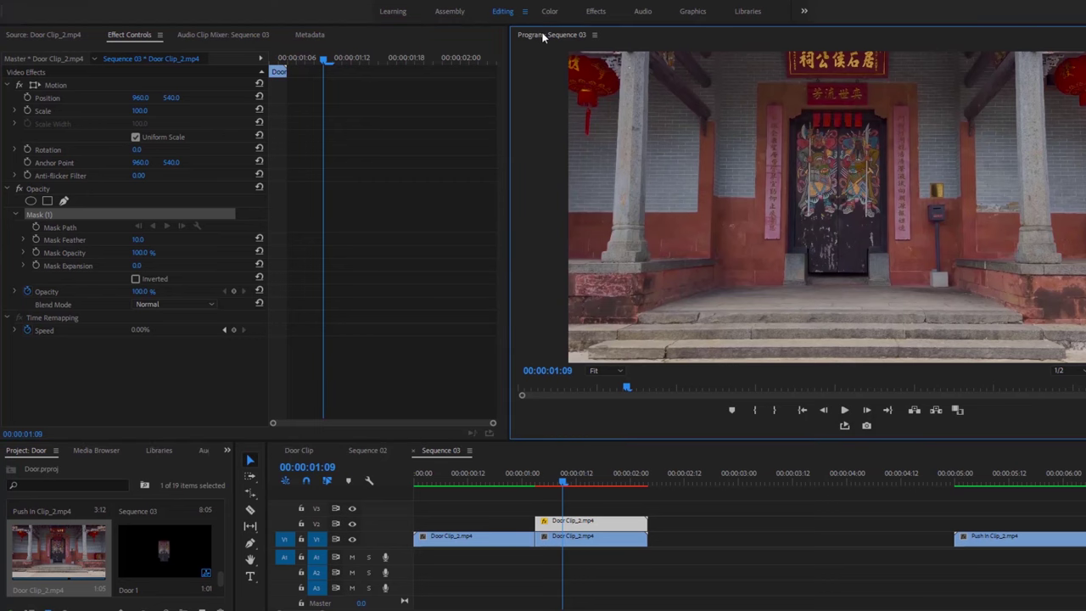
{"action": "key", "text": "grave"}
{"action": "left_click", "coordinate": [106, 559]}
{"action": "left_click", "coordinate": [95, 503]}
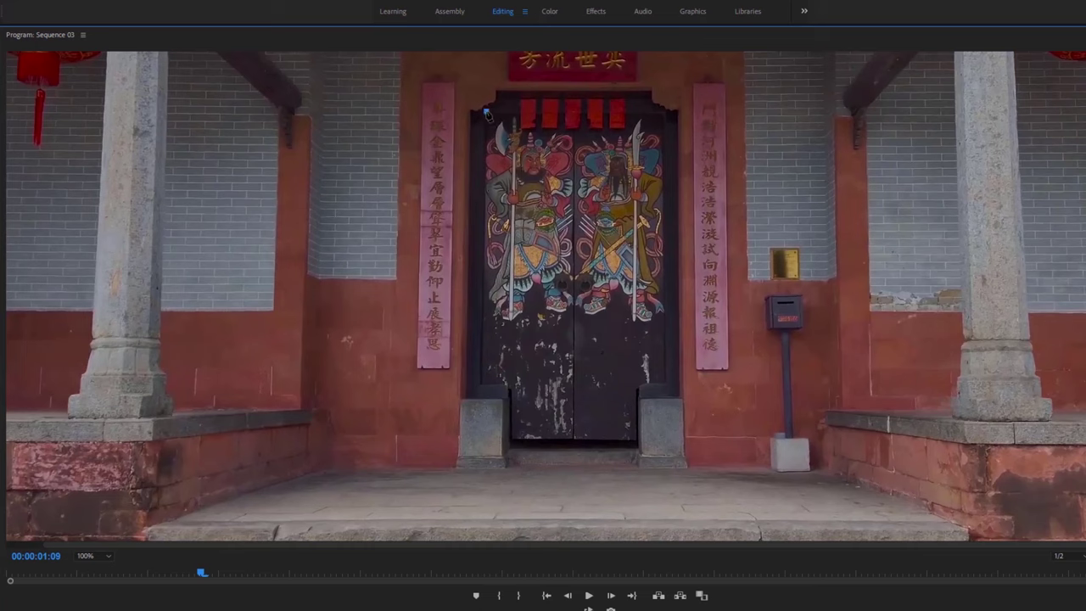
{"action": "left_click", "coordinate": [480, 385]}
{"action": "left_click", "coordinate": [510, 383]}
{"action": "left_click", "coordinate": [511, 437]}
{"action": "left_click", "coordinate": [636, 439]}
{"action": "left_click", "coordinate": [636, 384]}
{"action": "left_click", "coordinate": [664, 383]}
{"action": "left_click", "coordinate": [665, 113]}
{"action": "left_click", "coordinate": [486, 111]}
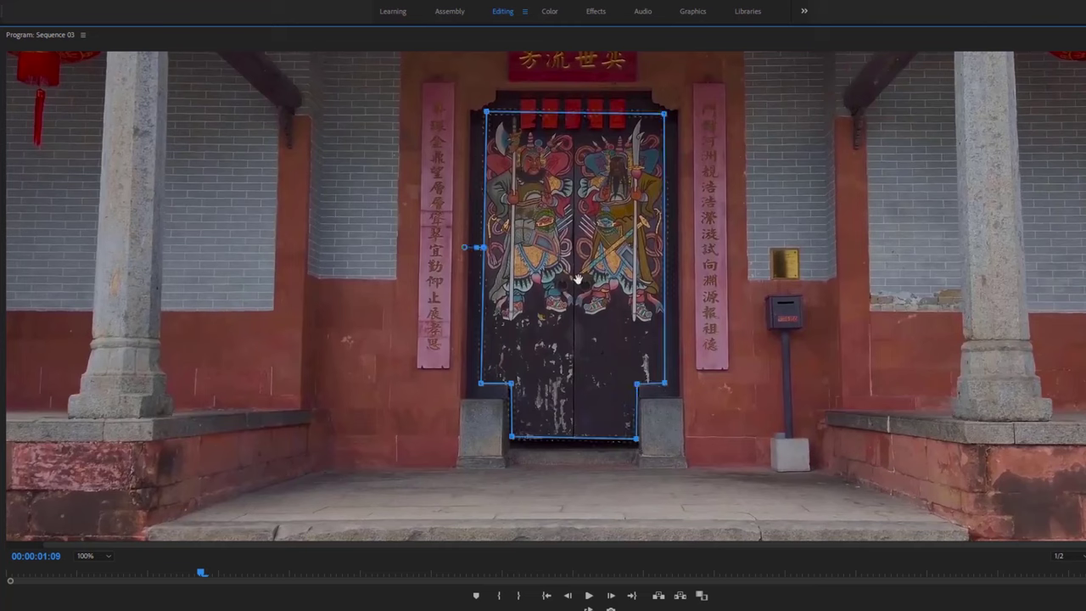
Step: Fit the whole frame in the program view again and set the door mask's feather to 0
{"action": "double_click", "coordinate": [48, 37]}
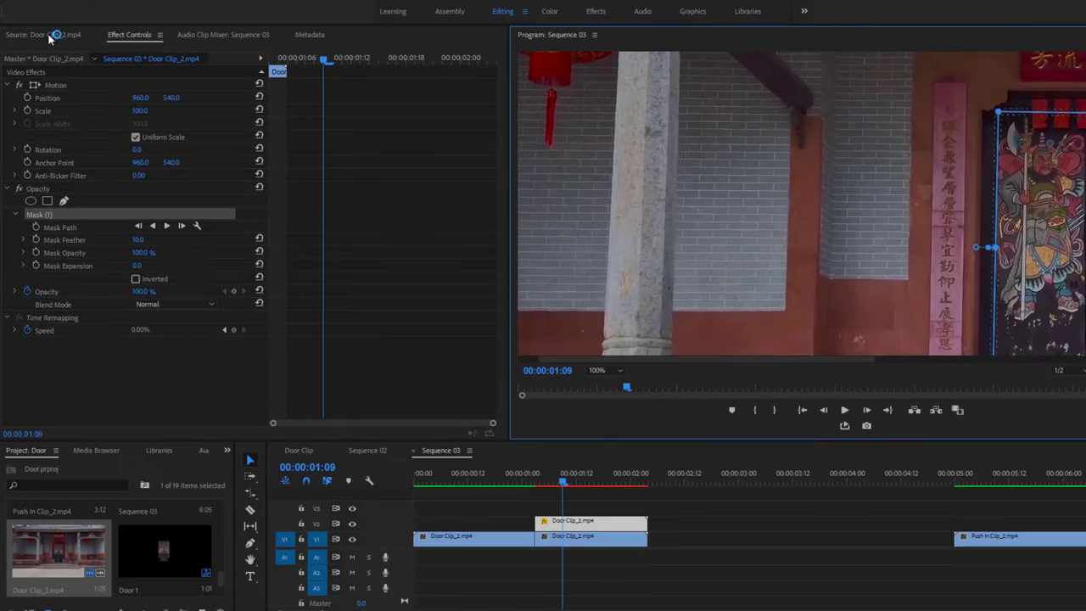
{"action": "left_click", "coordinate": [618, 371]}
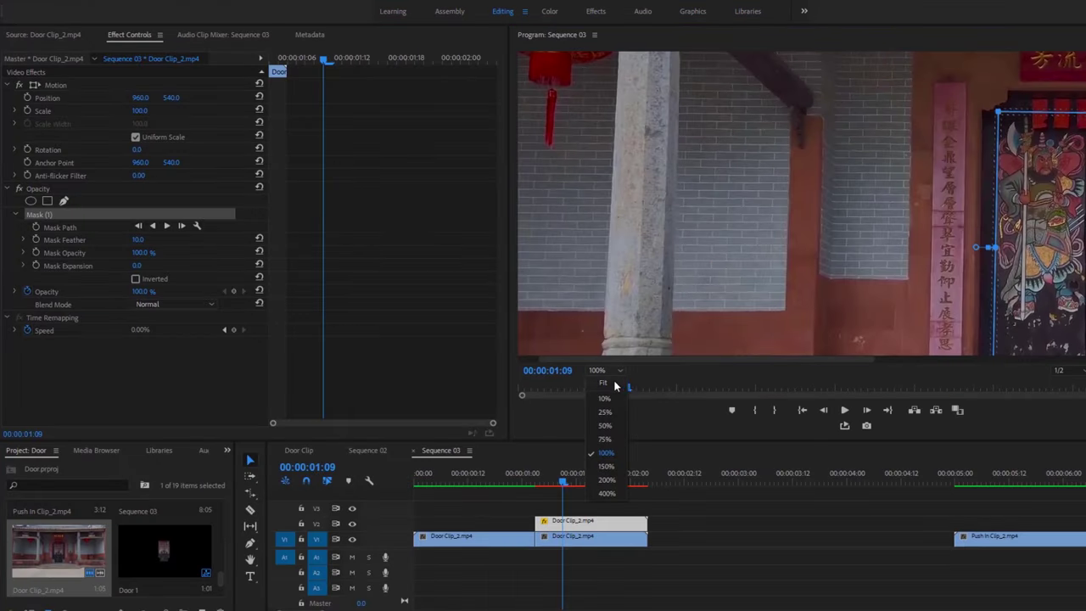
{"action": "left_click", "coordinate": [617, 387]}
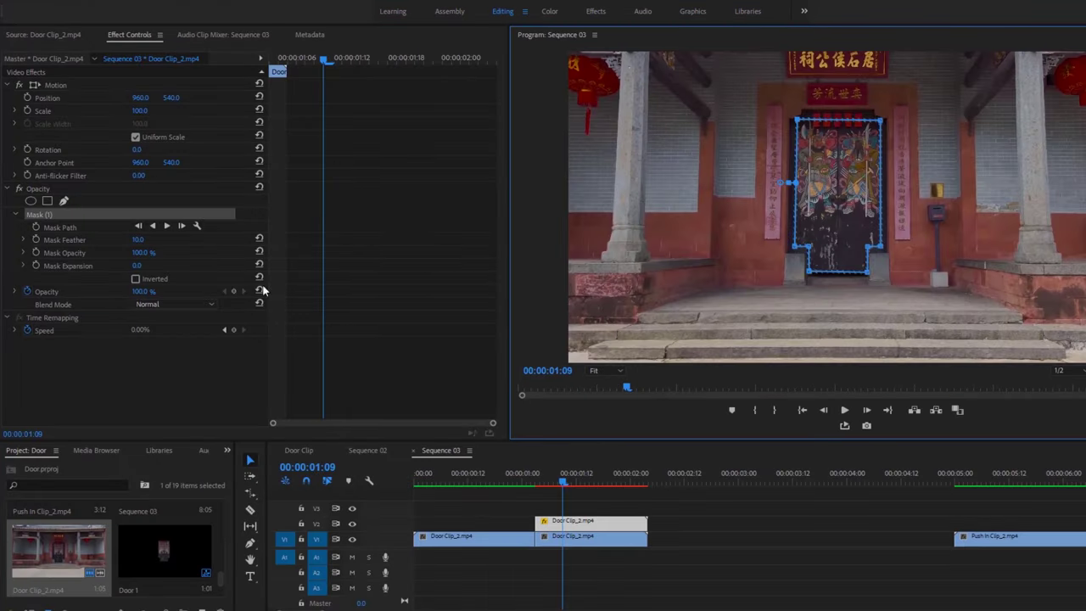
{"action": "left_click", "coordinate": [140, 241]}
{"action": "type", "text": "0"}
{"action": "key", "text": "Return"}
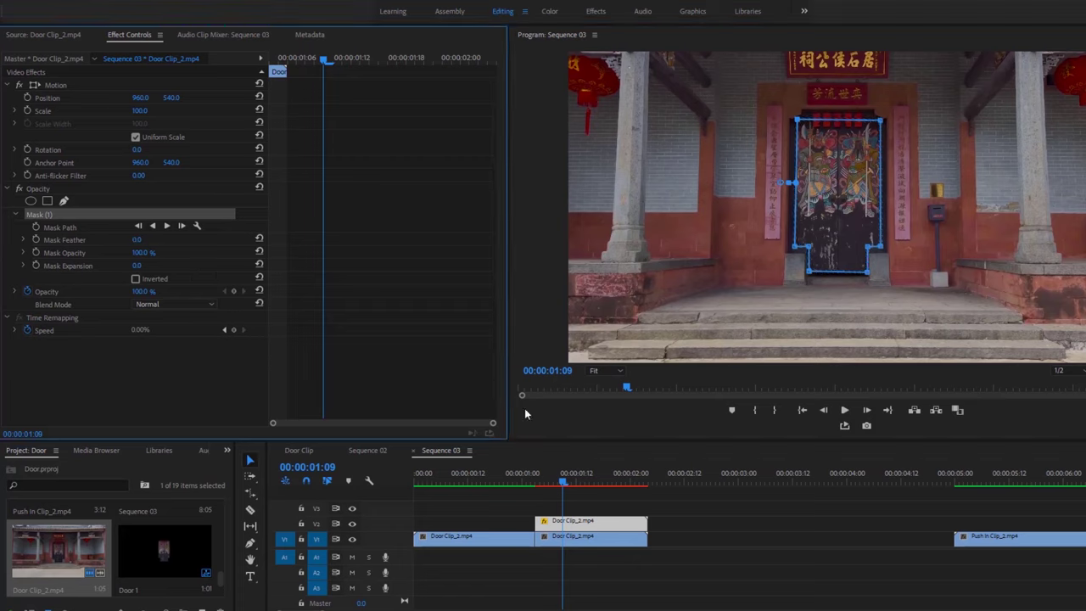
Step: Delete the unmasked held clip on V1 and replace it with a duplicate of the masked V2 clip
{"action": "left_click", "coordinate": [604, 540]}
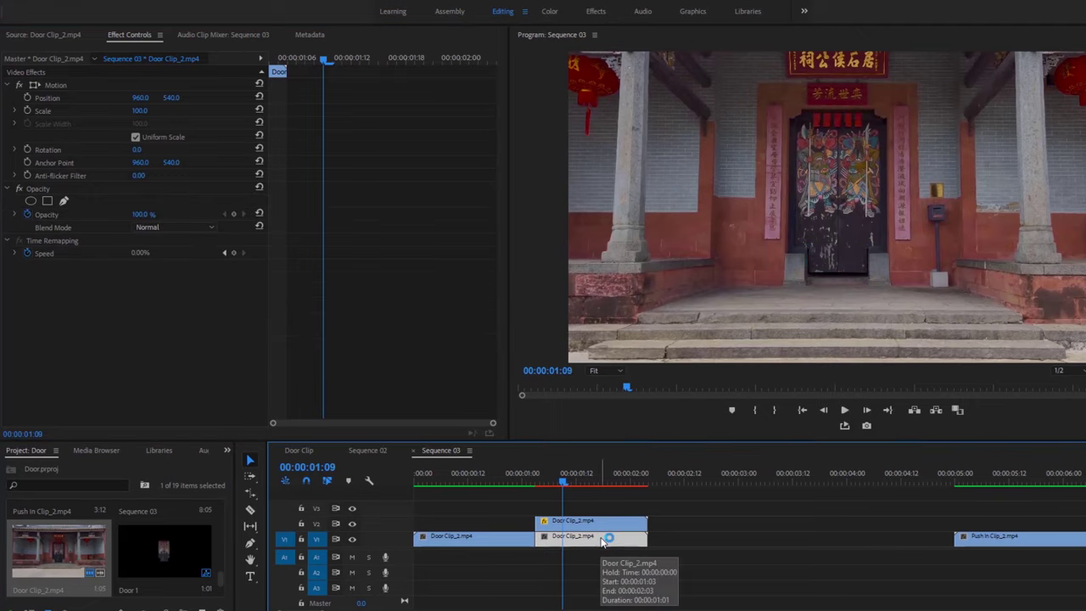
{"action": "key", "text": "Delete"}
{"action": "mouse_move", "coordinate": [565, 483]}
{"action": "left_mouse_down"}
{"action": "mouse_move", "coordinate": [541, 482]}
{"action": "mouse_move", "coordinate": [585, 483]}
{"action": "left_mouse_up"}
{"action": "left_click_drag", "start_coordinate": [593, 521], "coordinate": [600, 541]}
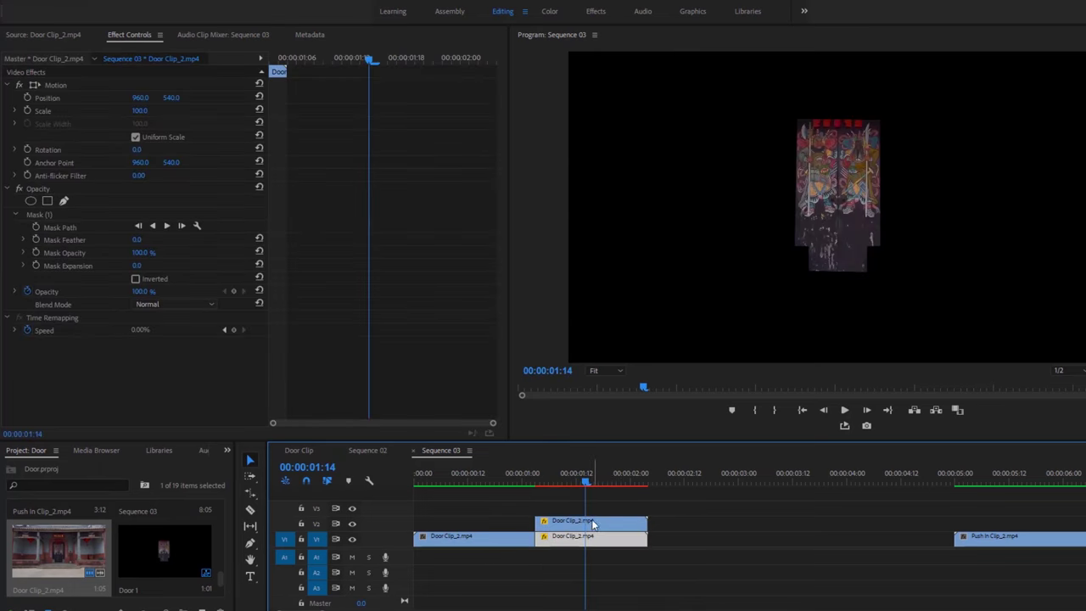
Step: Invert the opacity mask on the V2 clip and check each layer by toggling the V2 and V1 track visibility
{"action": "left_click_drag", "start_coordinate": [585, 483], "coordinate": [580, 482]}
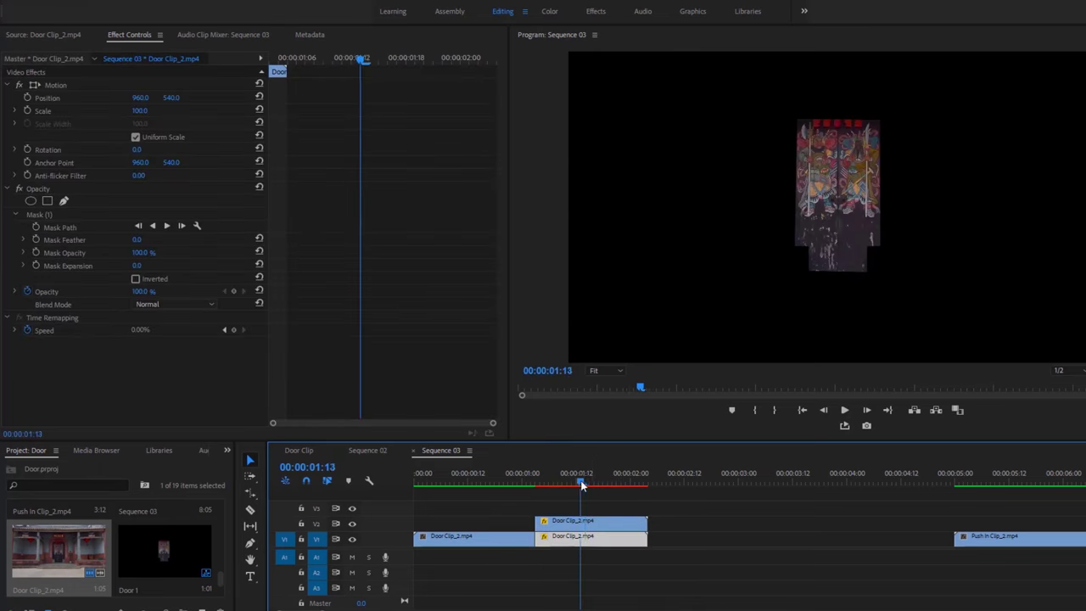
{"action": "left_click", "coordinate": [576, 524]}
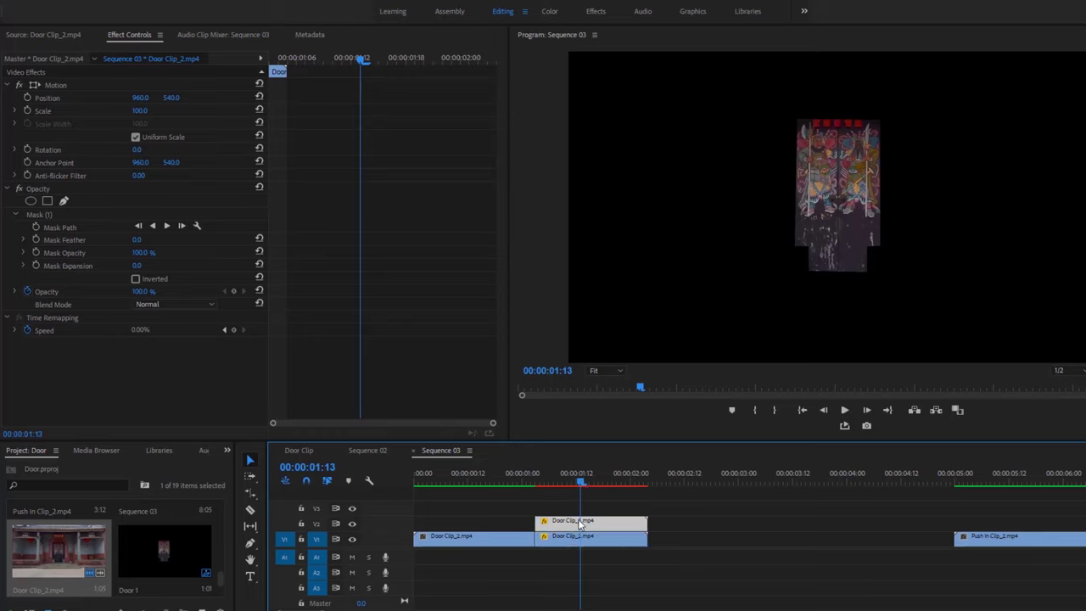
{"action": "left_click", "coordinate": [135, 280]}
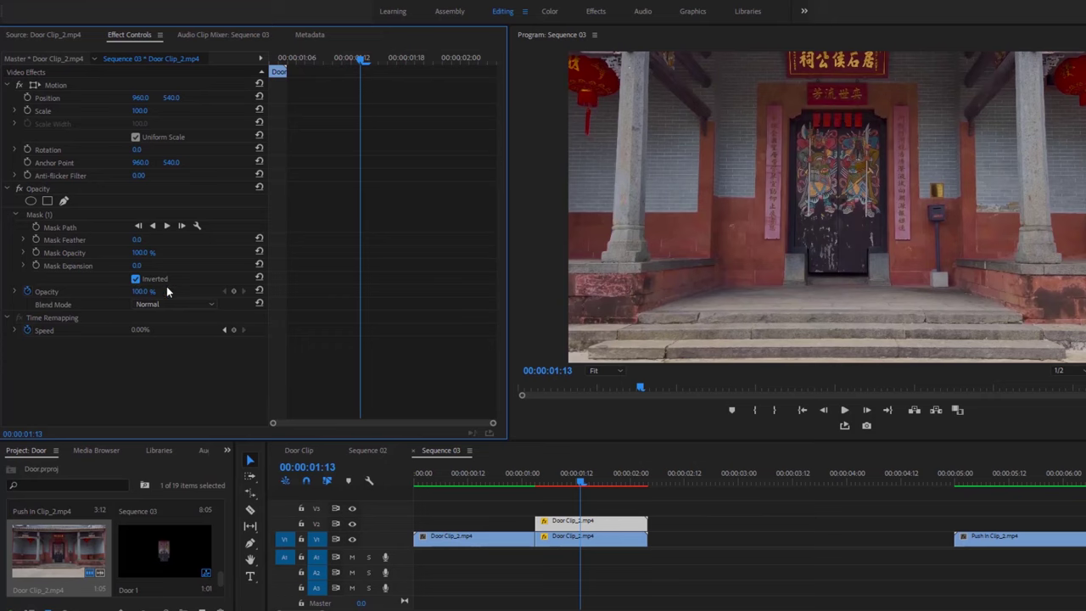
{"action": "left_click", "coordinate": [353, 524]}
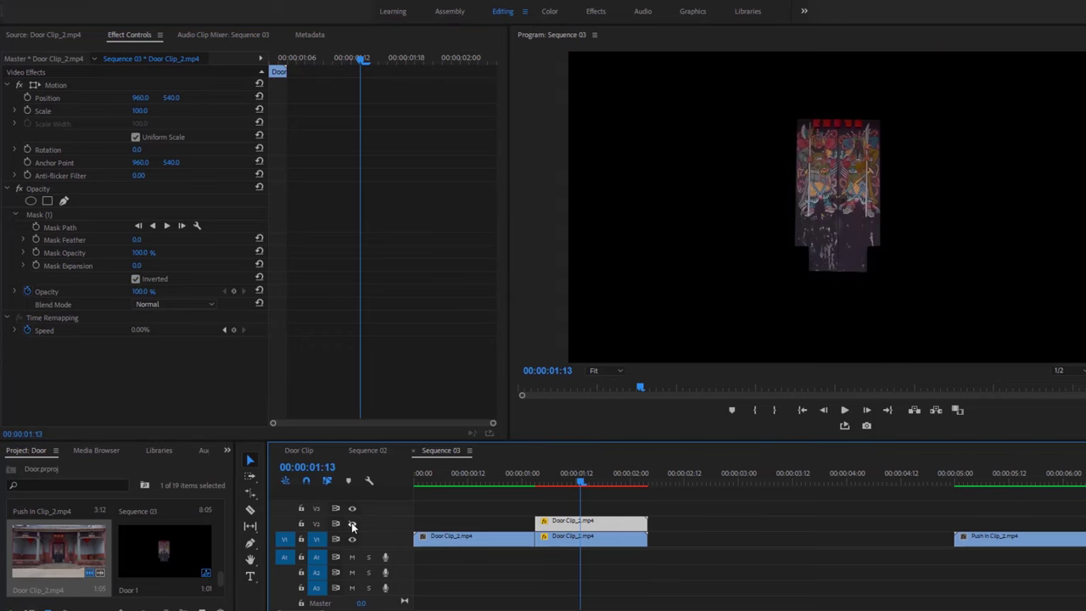
{"action": "left_click", "coordinate": [354, 524]}
{"action": "left_click", "coordinate": [353, 541]}
{"action": "left_click", "coordinate": [353, 541]}
Step: Nest the masked door clip on V1 with the default sequence name
{"action": "left_click_drag", "start_coordinate": [582, 471], "coordinate": [553, 473]}
{"action": "right_click", "coordinate": [582, 543]}
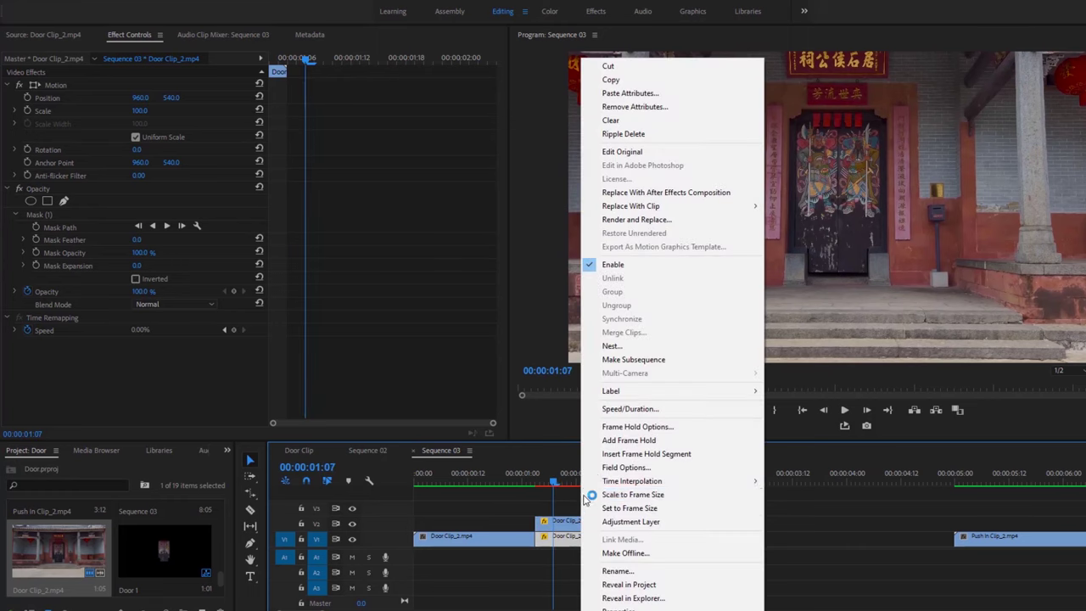
{"action": "left_click", "coordinate": [610, 348]}
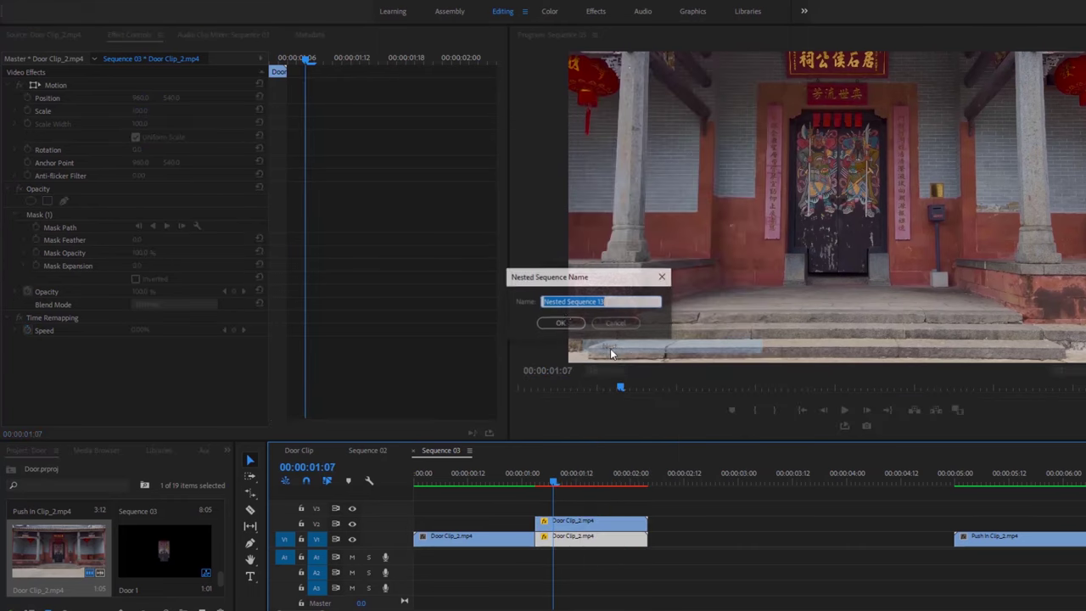
{"action": "left_click", "coordinate": [563, 323]}
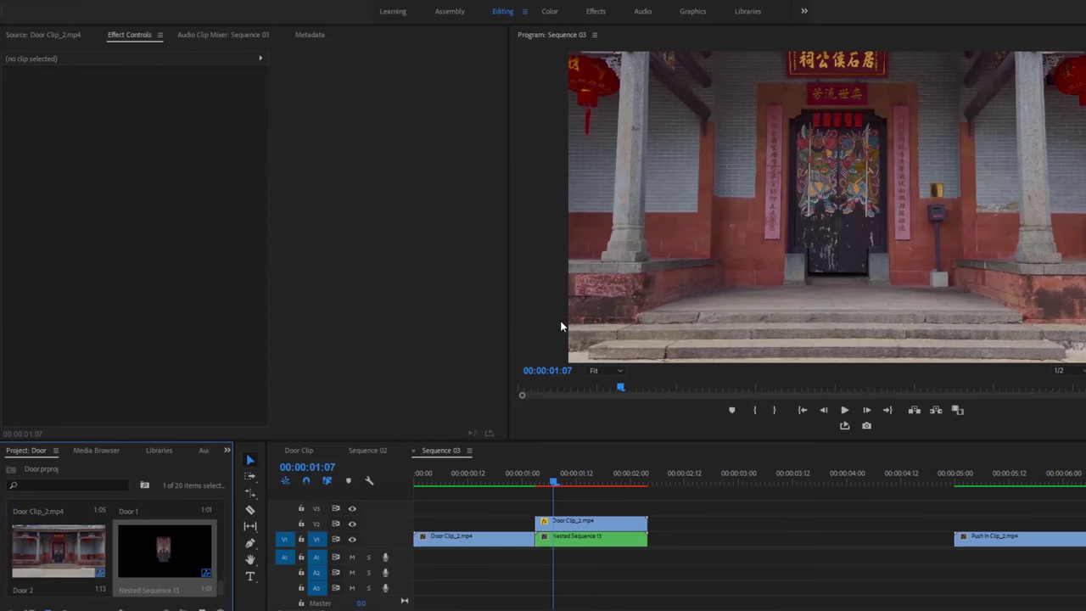
Step: Search the effects for "3d" and apply Basic 3D to the nested door sequence on V1
{"action": "left_click", "coordinate": [572, 540]}
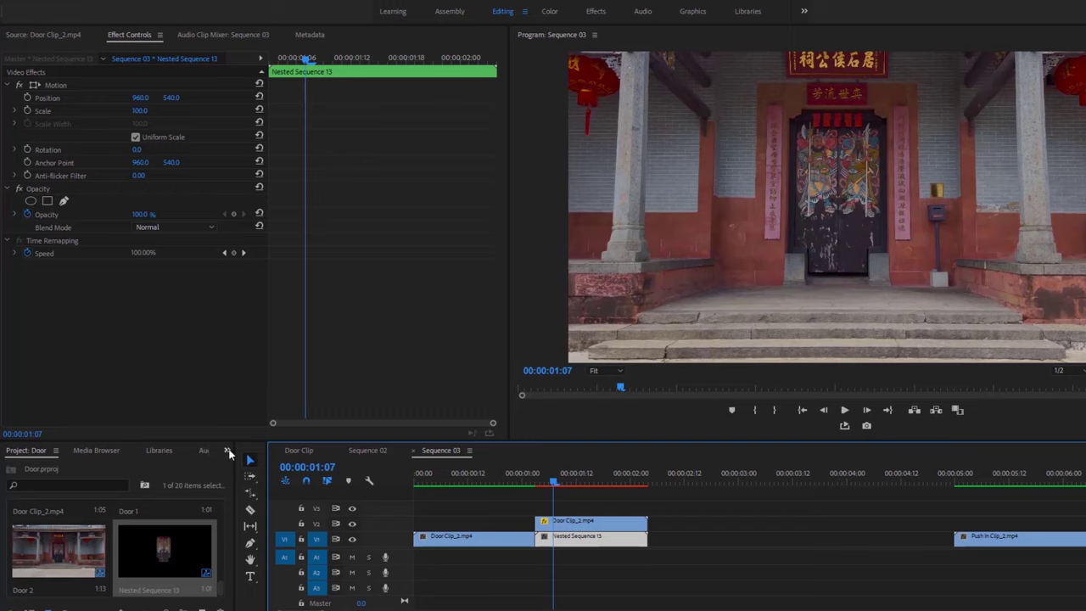
{"action": "left_click", "coordinate": [228, 451]}
{"action": "left_click", "coordinate": [254, 532]}
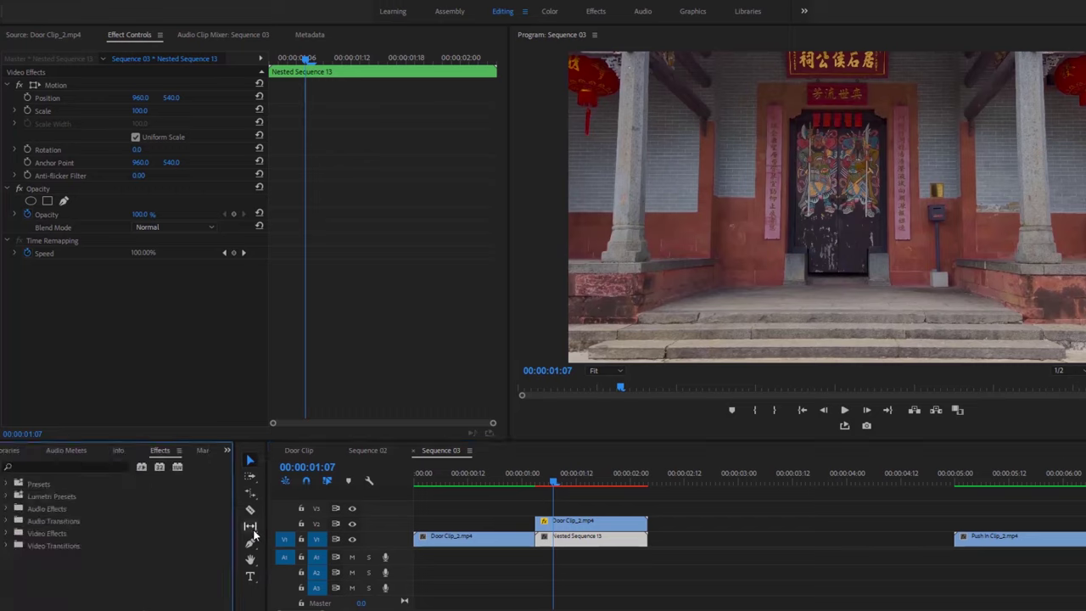
{"action": "left_click", "coordinate": [98, 466]}
{"action": "type", "text": "3d"}
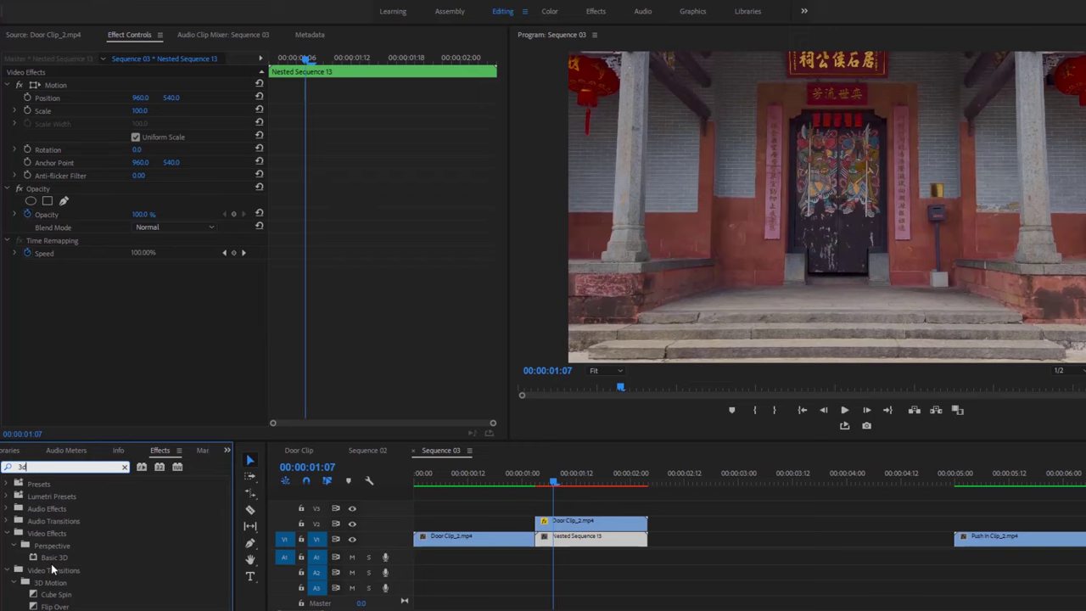
{"action": "left_click_drag", "start_coordinate": [57, 563], "coordinate": [570, 543]}
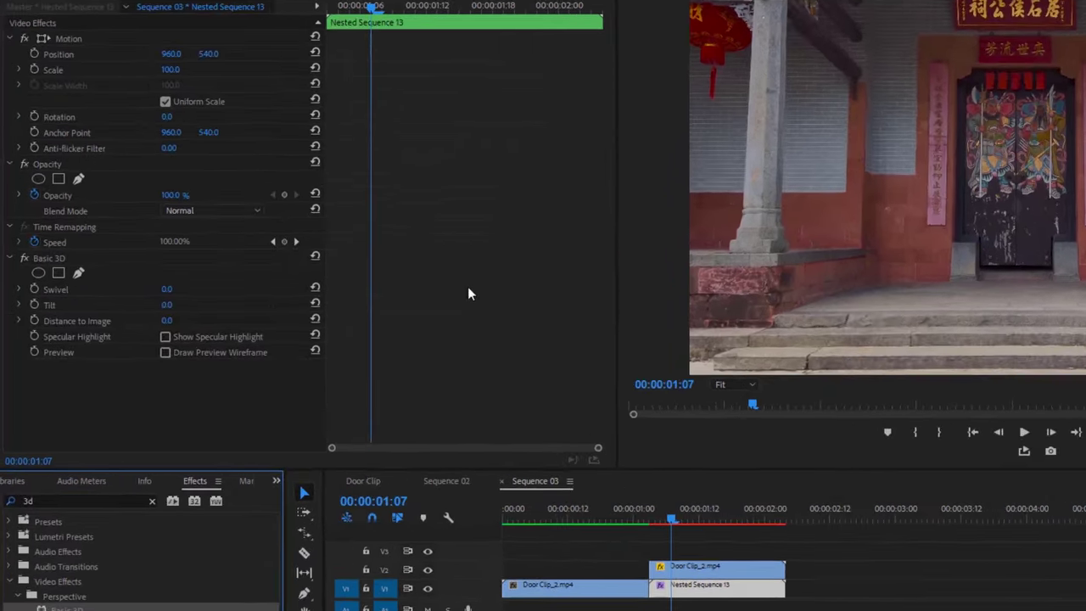
Step: Add Swivel keyframes to the nested door sequence at its first frame and at 00:00:02:00
{"action": "left_click_drag", "start_coordinate": [370, 7], "coordinate": [329, 8]}
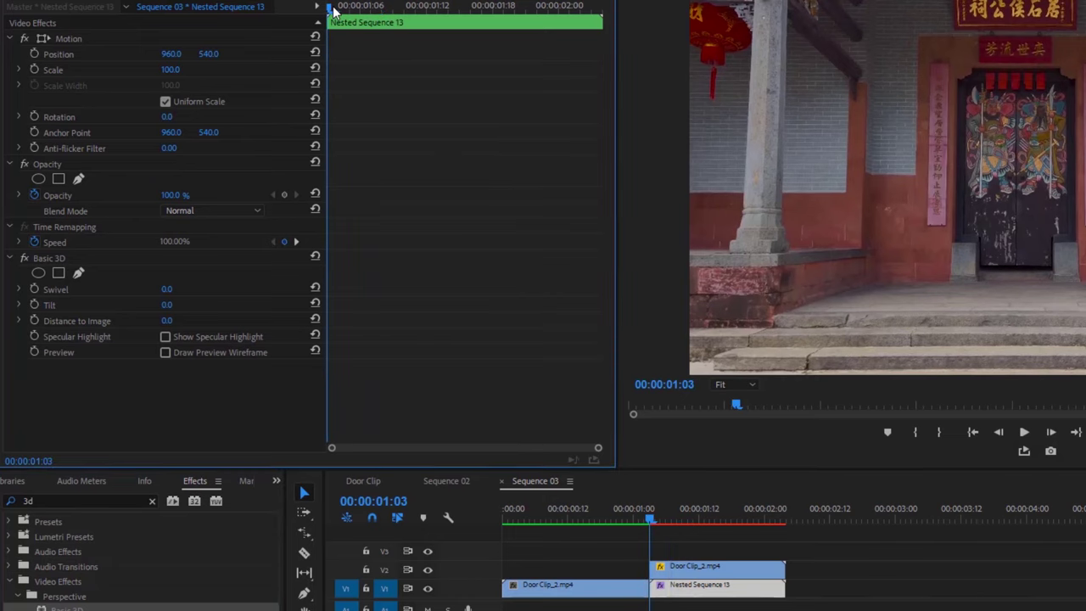
{"action": "left_click", "coordinate": [35, 289]}
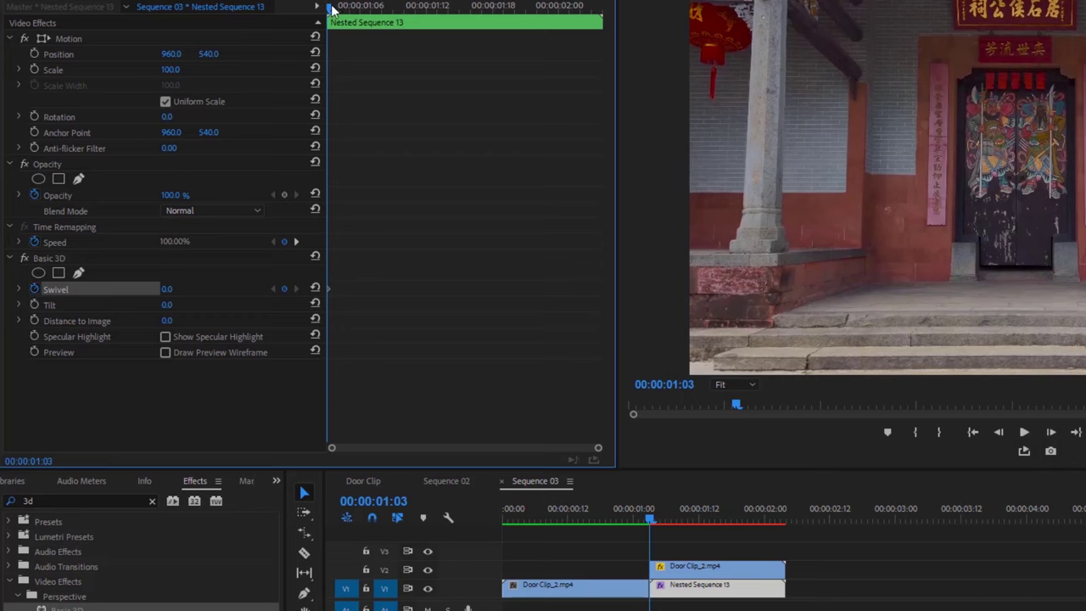
{"action": "left_click_drag", "start_coordinate": [337, 6], "coordinate": [569, 22]}
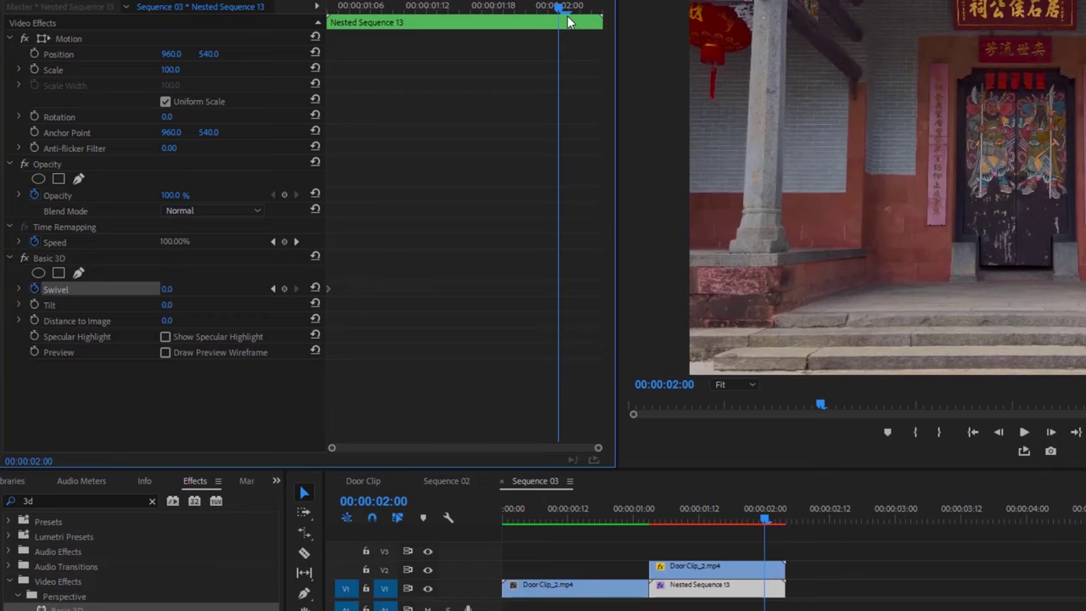
{"action": "left_click", "coordinate": [284, 288]}
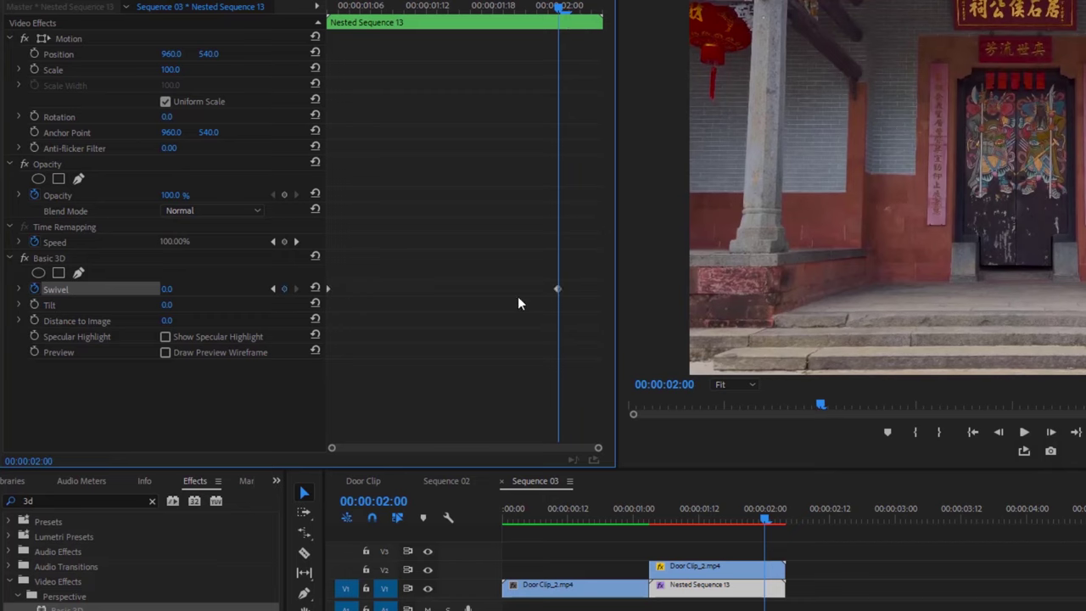
Step: Add Position and Scale keyframes to the nested door sequence at 00:00:02:00 and at its first frame
{"action": "left_click", "coordinate": [34, 54]}
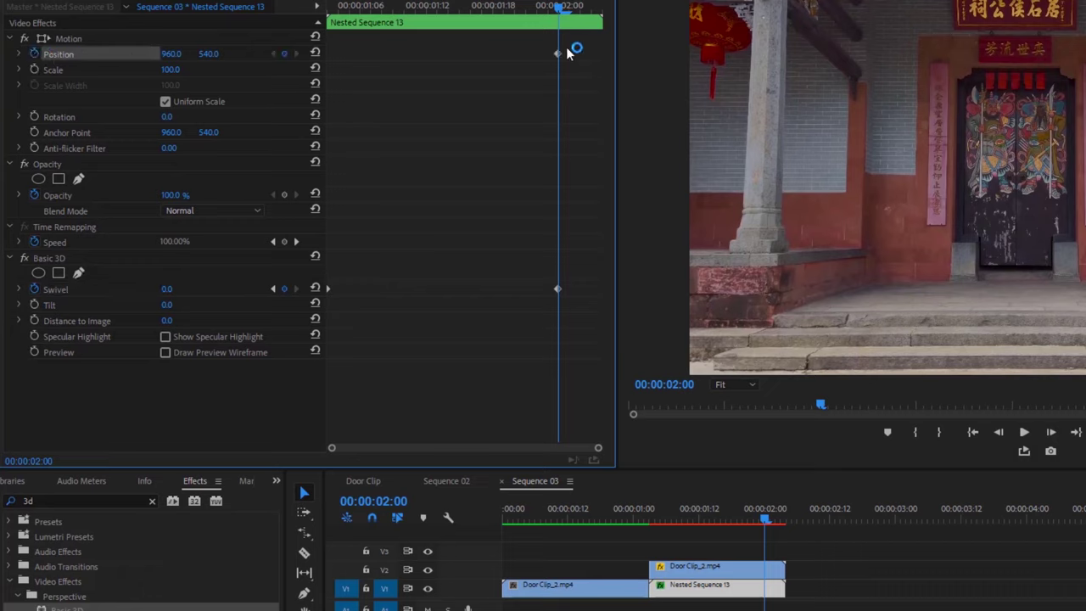
{"action": "left_click", "coordinate": [35, 70]}
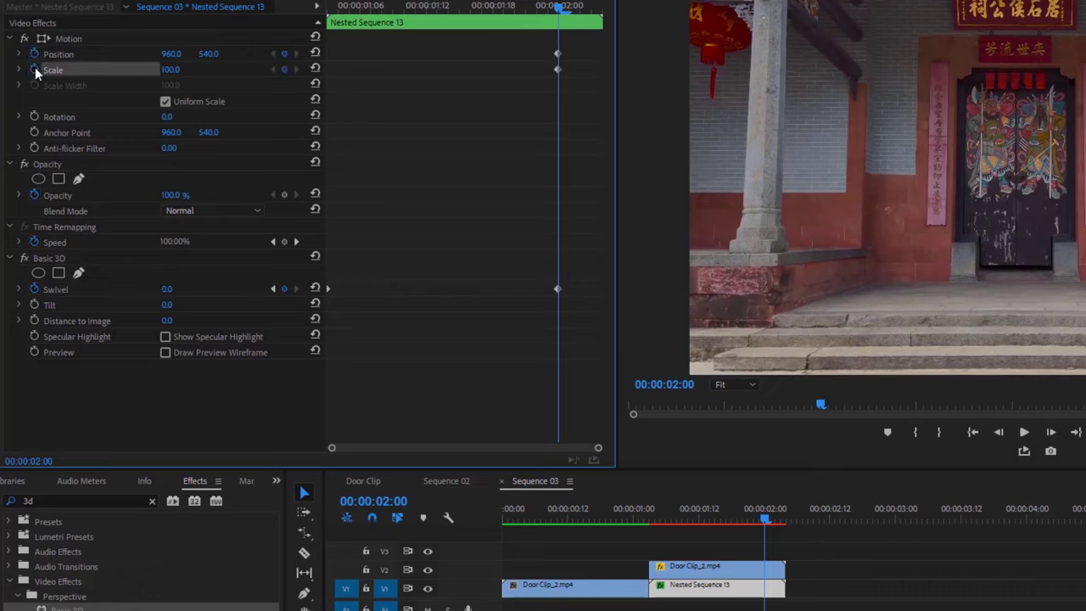
{"action": "left_click", "coordinate": [284, 287]}
{"action": "left_click", "coordinate": [273, 289]}
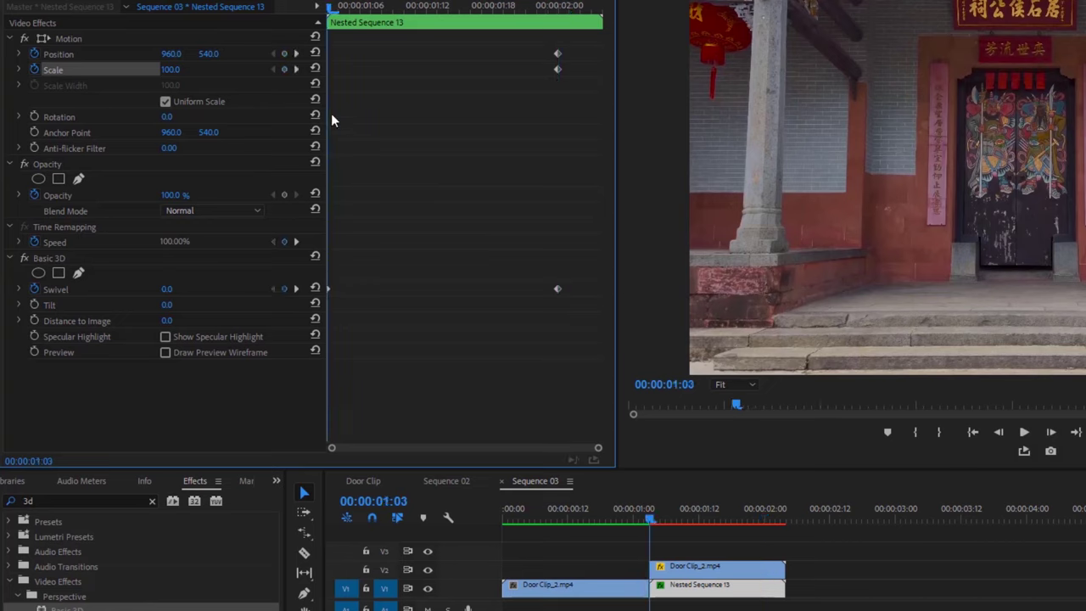
{"action": "left_click", "coordinate": [283, 52]}
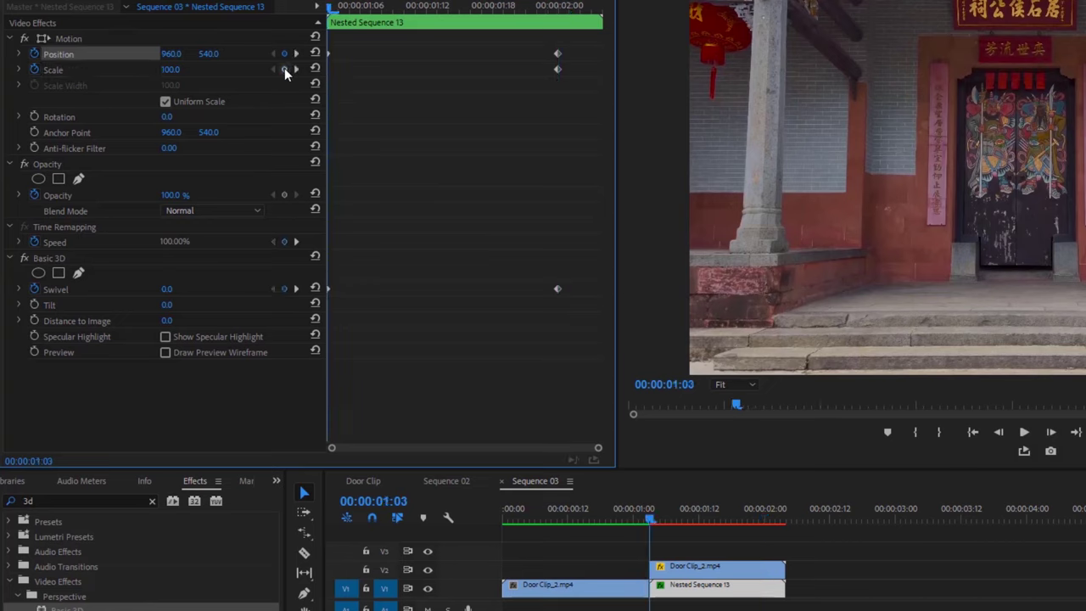
{"action": "left_click", "coordinate": [284, 69]}
{"action": "left_click", "coordinate": [331, 289]}
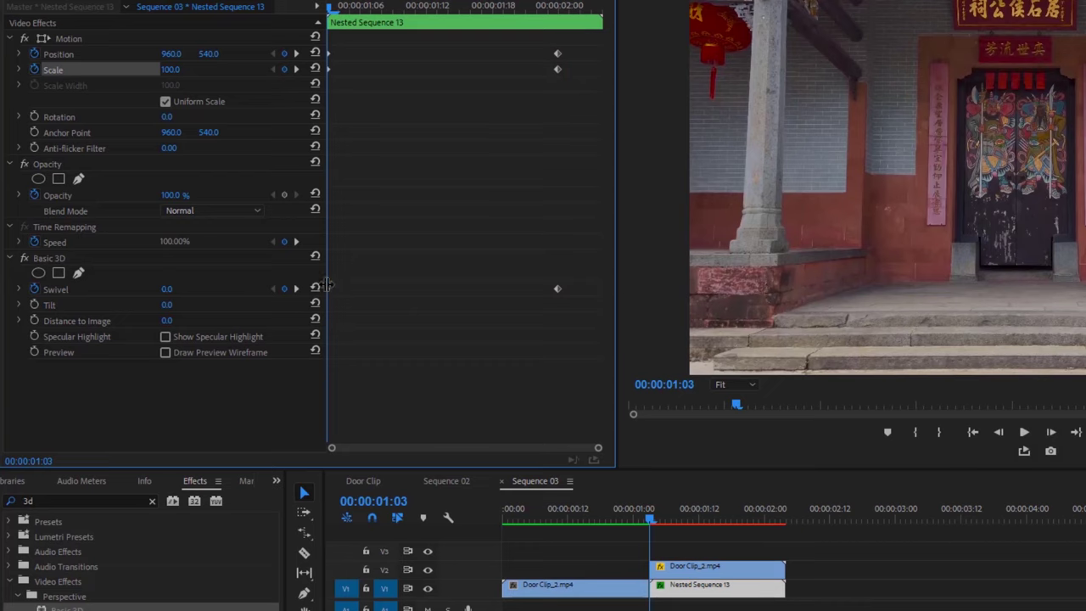
Step: Set the door's Swivel to -78° at the 00:00:02:00 keyframe
{"action": "left_click", "coordinate": [296, 289]}
{"action": "left_click", "coordinate": [561, 289]}
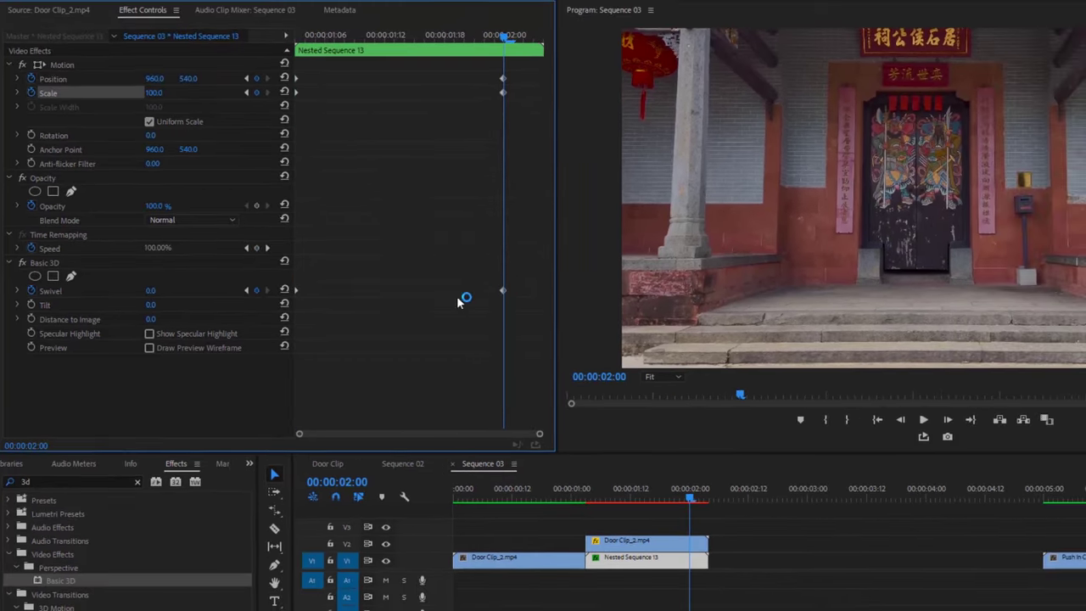
{"action": "left_click", "coordinate": [151, 290]}
{"action": "type", "text": "-19"}
{"action": "key", "text": "Return"}
{"action": "left_click_drag", "start_coordinate": [152, 290], "coordinate": [102, 290]}
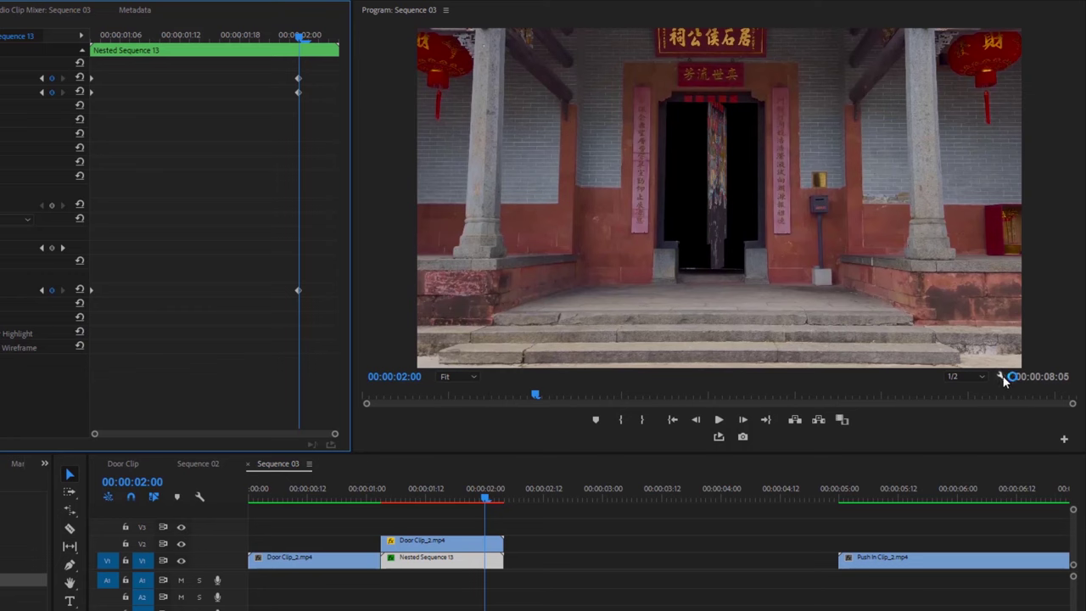
Step: Turn on the program monitor's transparency grid and set the door's horizontal Position to 820 at 00:00:02:00
{"action": "left_click", "coordinate": [1002, 376]}
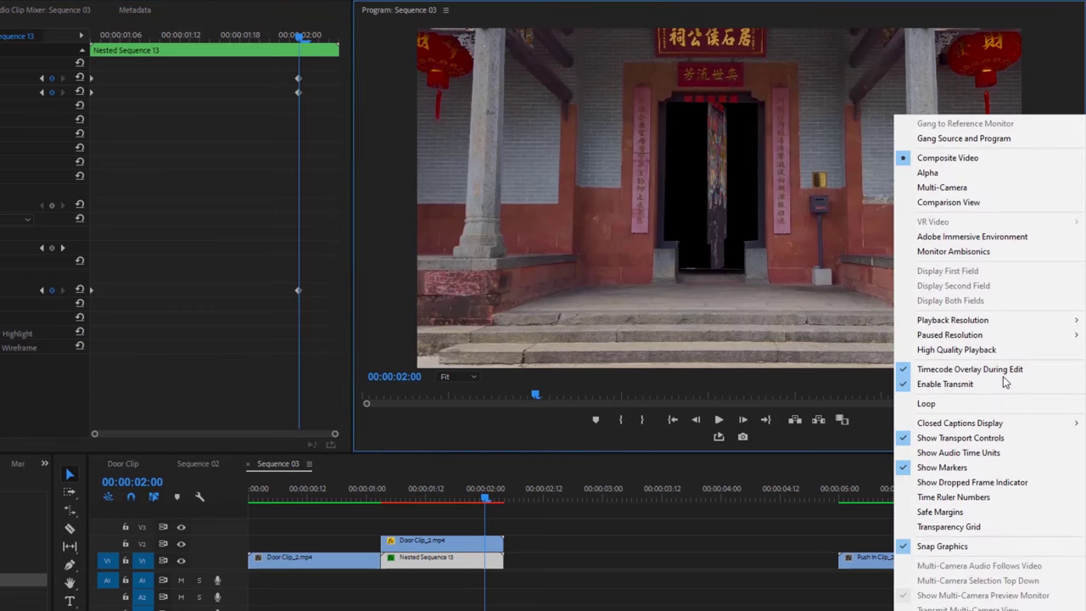
{"action": "left_click", "coordinate": [941, 527]}
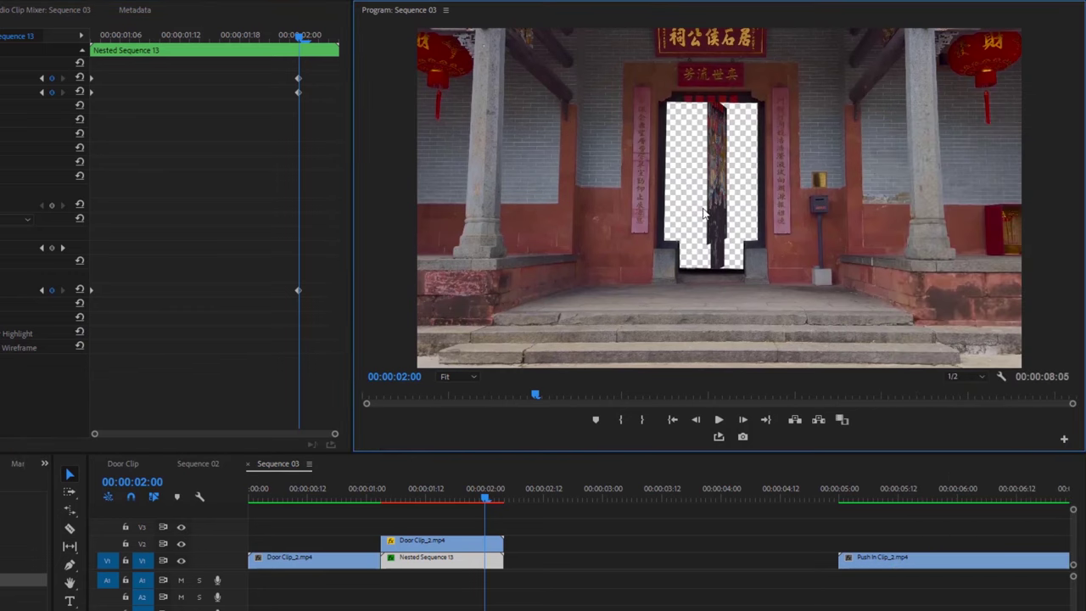
{"action": "left_click_drag", "start_coordinate": [298, 39], "coordinate": [142, 53]}
{"action": "left_click_drag", "start_coordinate": [89, 66], "coordinate": [240, 85]}
{"action": "left_click", "coordinate": [62, 92]}
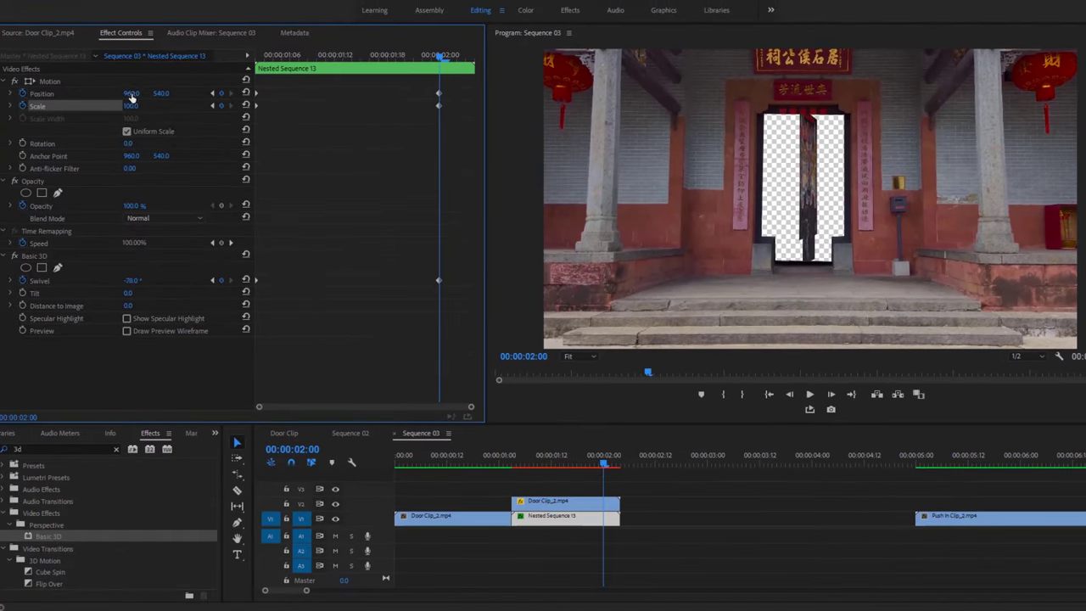
{"action": "mouse_move", "coordinate": [132, 94]}
{"action": "left_mouse_down"}
{"action": "mouse_move", "coordinate": [29, 93]}
{"action": "mouse_move", "coordinate": [127, 93]}
{"action": "mouse_move", "coordinate": [116, 94]}
{"action": "left_mouse_up"}
Step: With the preview at 75%, set the door's Scale to 93 and horizontal Position to 827 at 00:00:02:00
{"action": "left_click", "coordinate": [588, 355]}
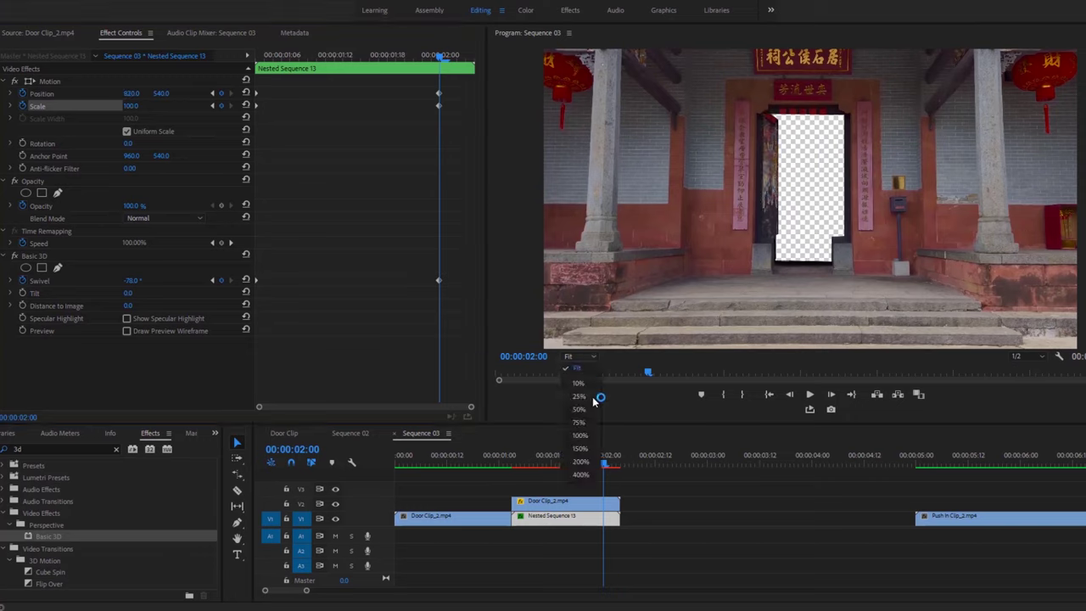
{"action": "left_click", "coordinate": [580, 422]}
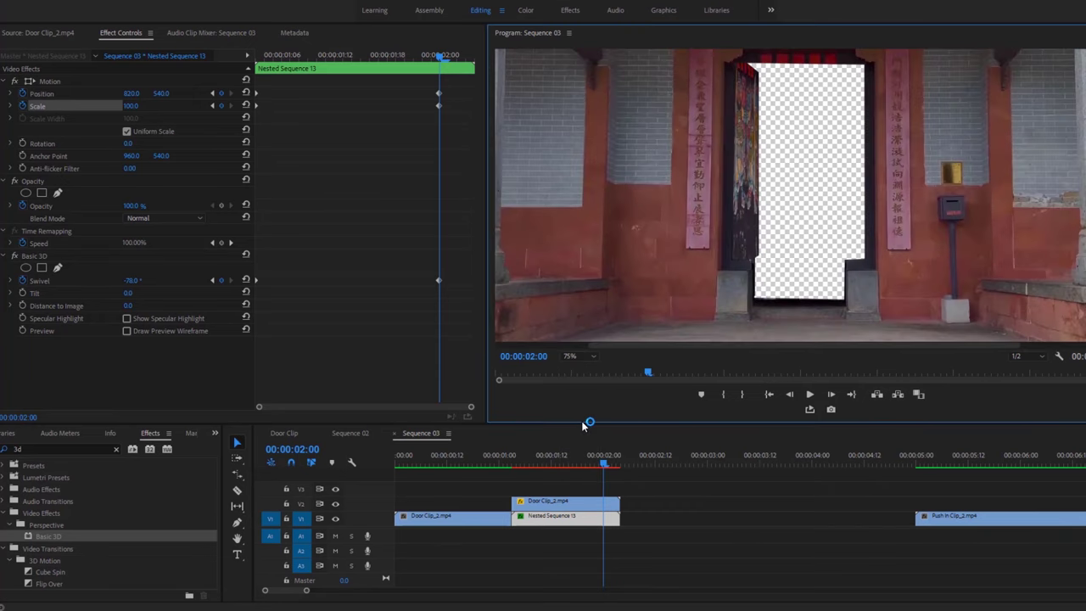
{"action": "left_click", "coordinate": [130, 107]}
{"action": "type", "text": "95"}
{"action": "key", "text": "Return"}
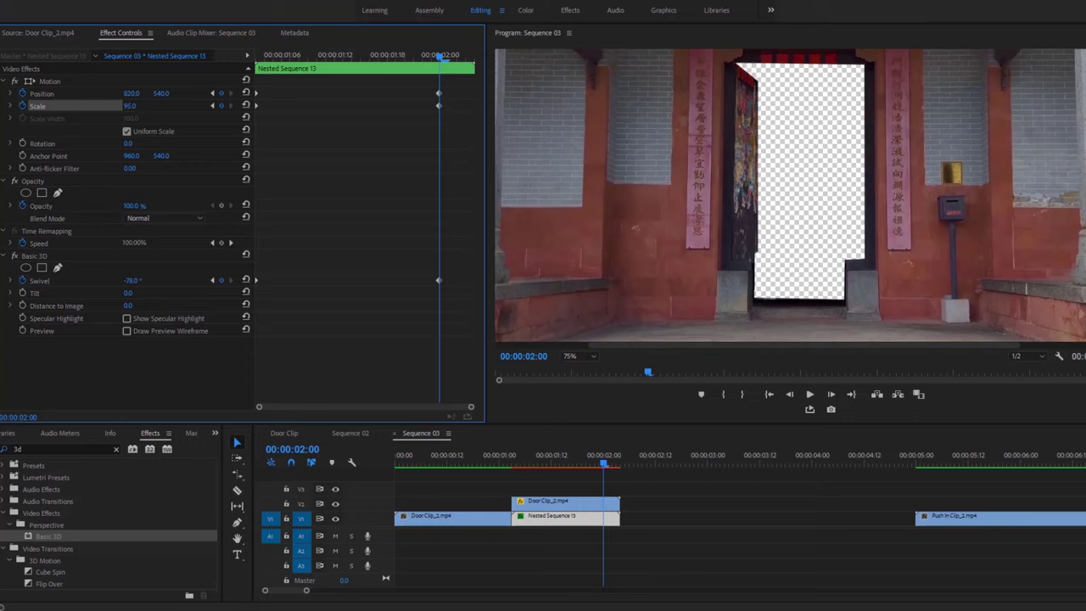
{"action": "left_click_drag", "start_coordinate": [129, 106], "coordinate": [124, 106]}
{"action": "left_click_drag", "start_coordinate": [129, 106], "coordinate": [129, 106]}
{"action": "left_click_drag", "start_coordinate": [131, 93], "coordinate": [133, 94]}
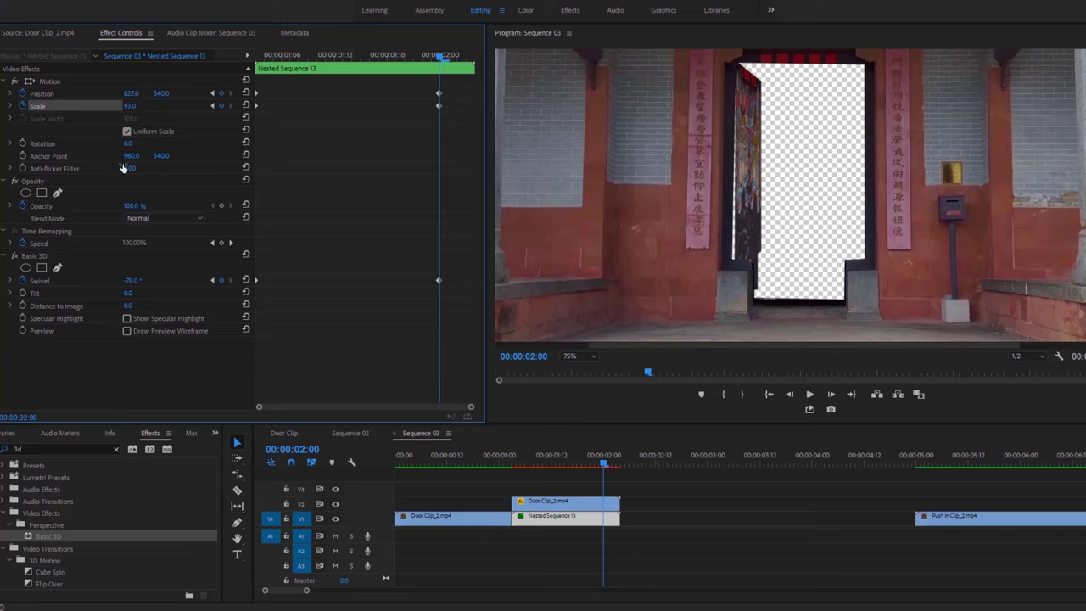
Step: Keyframe the door's Rotation at 00:00:02:00 and at the first frame, setting it to 1° at 00:00:02:00
{"action": "left_click", "coordinate": [24, 144]}
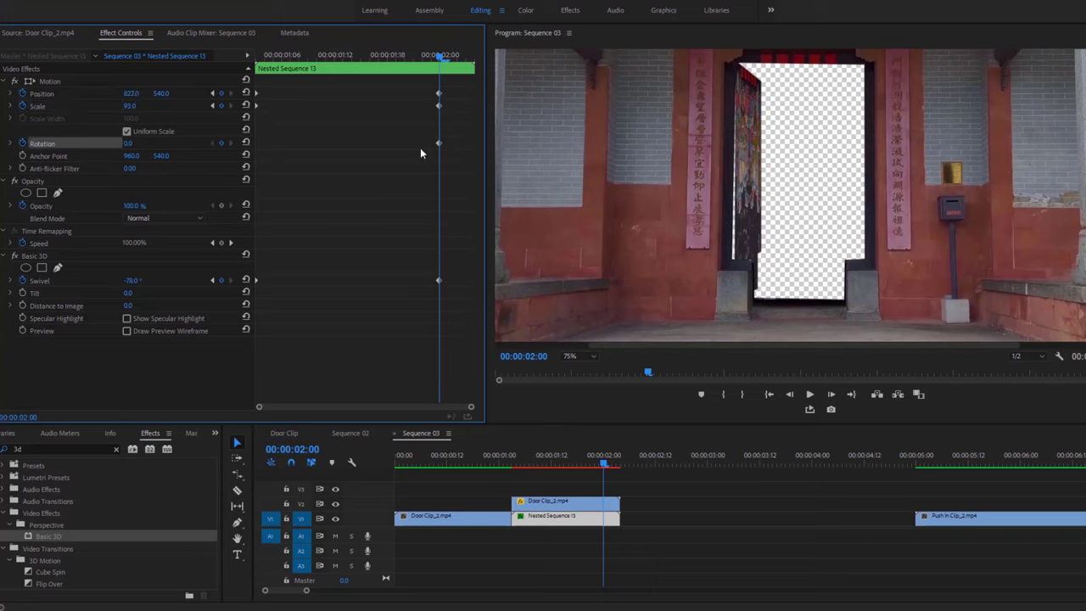
{"action": "left_click_drag", "start_coordinate": [439, 56], "coordinate": [227, 72]}
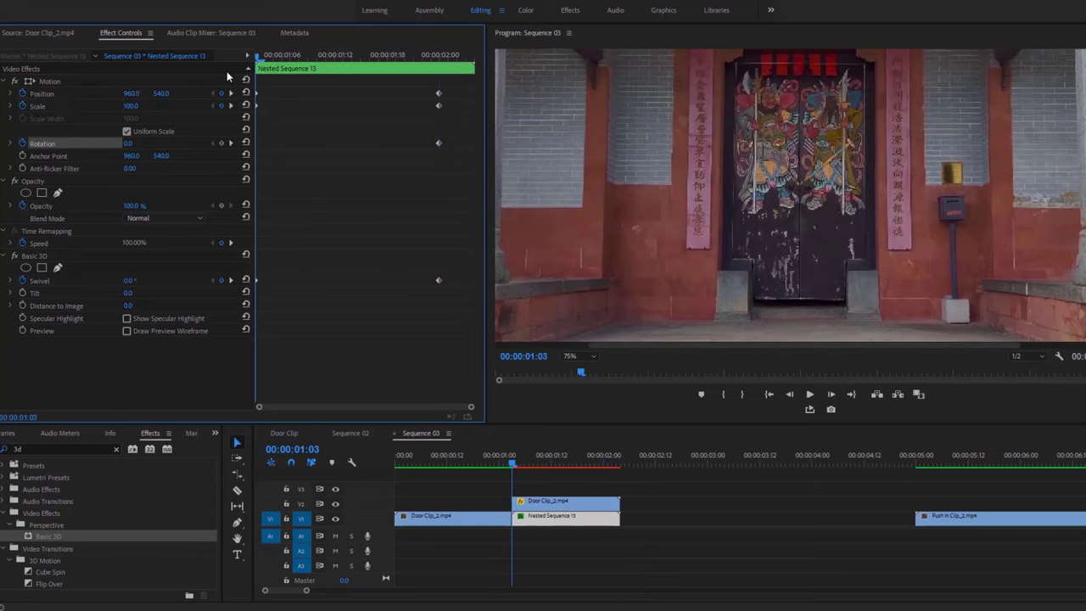
{"action": "left_click", "coordinate": [232, 142]}
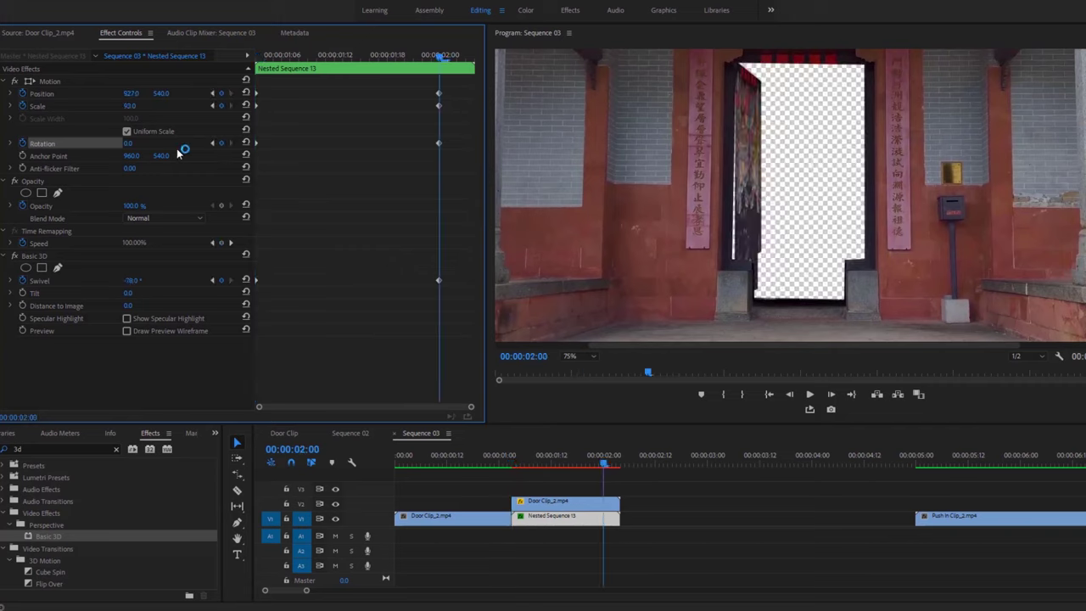
{"action": "left_click", "coordinate": [129, 143]}
{"action": "type", "text": "10"}
{"action": "key", "text": "Return"}
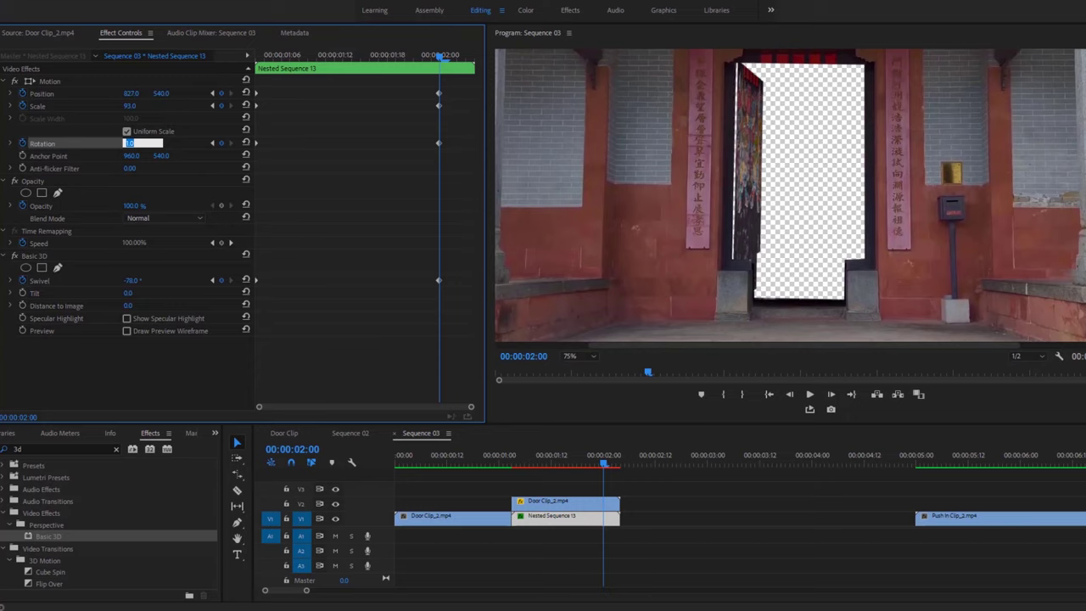
Step: Shift the opened door's horizontal Position to 823 at 00:00:02:00, keeping Scale at 93
{"action": "left_click", "coordinate": [132, 93]}
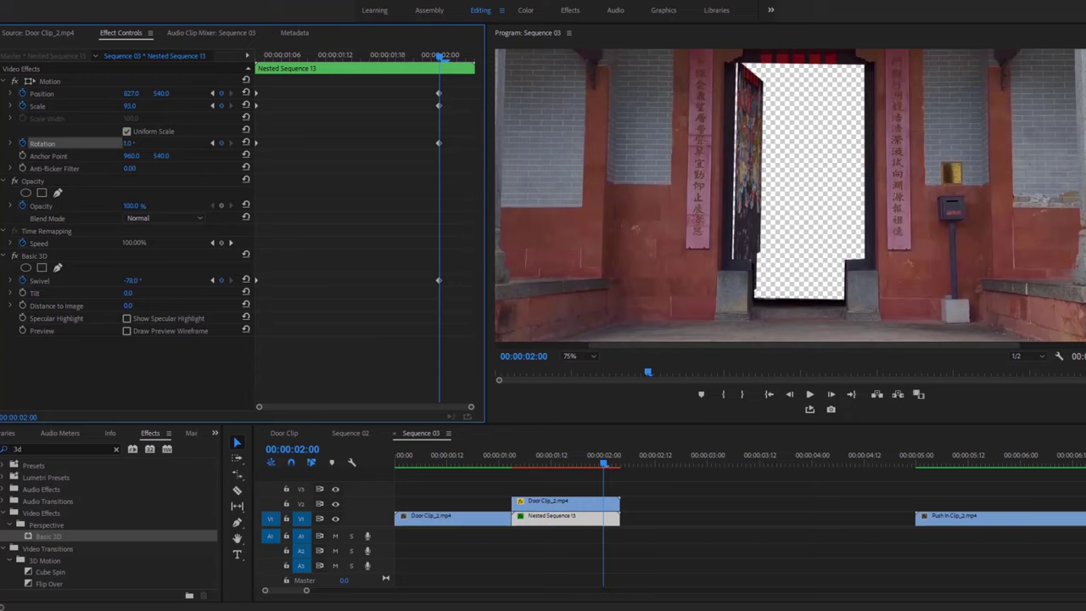
{"action": "left_click", "coordinate": [127, 105]}
{"action": "type", "text": "93"}
{"action": "key", "text": "Return"}
{"action": "left_click_drag", "start_coordinate": [131, 94], "coordinate": [120, 94]}
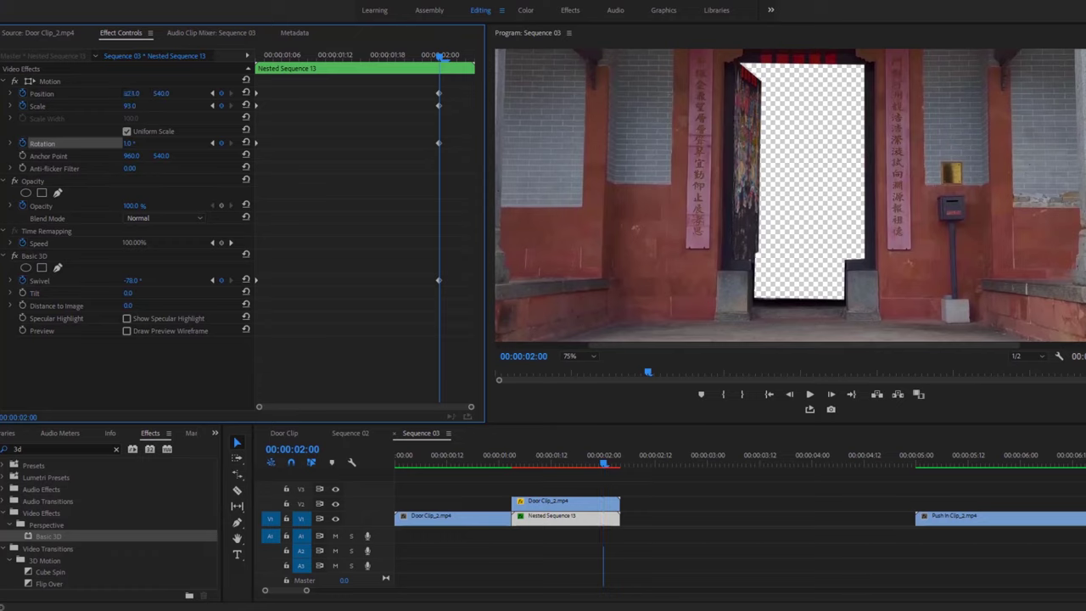
Step: Apply Ease In to the ending Position, Scale and Swivel keyframes of the nested door sequence
{"action": "key", "text": "shift+Left"}
{"action": "key", "text": "shift+Left"}
{"action": "key", "text": "Left"}
{"action": "key", "text": "Left"}
{"action": "right_click", "coordinate": [439, 97]}
{"action": "mouse_move", "coordinate": [465, 195]}
{"action": "left_click", "coordinate": [596, 259]}
{"action": "right_click", "coordinate": [439, 280]}
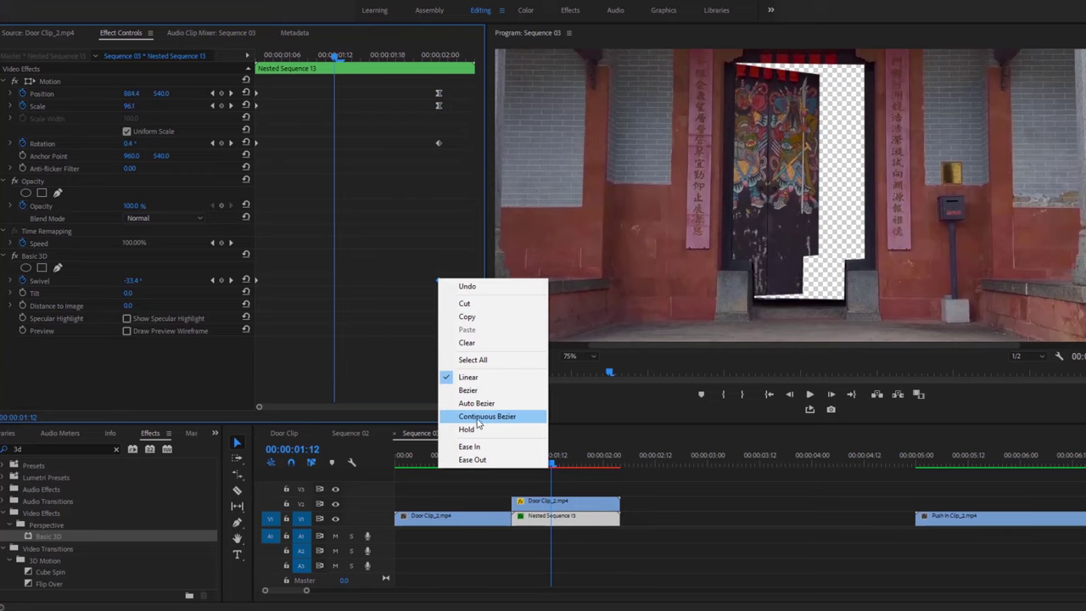
{"action": "left_click", "coordinate": [471, 446]}
Step: Apply Ease Out to the starting Position, Scale and Swivel keyframes of the nested door sequence
{"action": "left_click_drag", "start_coordinate": [265, 103], "coordinate": [242, 121]}
{"action": "right_click", "coordinate": [257, 93]}
{"action": "mouse_move", "coordinate": [322, 192]}
{"action": "left_click", "coordinate": [428, 274]}
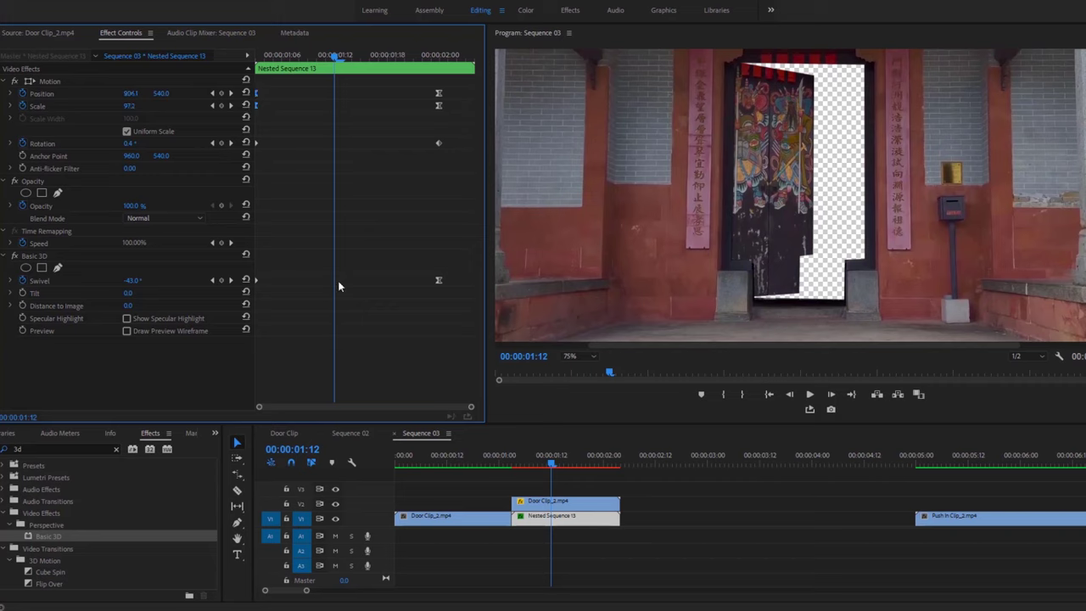
{"action": "left_click_drag", "start_coordinate": [271, 266], "coordinate": [256, 283]}
{"action": "right_click", "coordinate": [256, 281]}
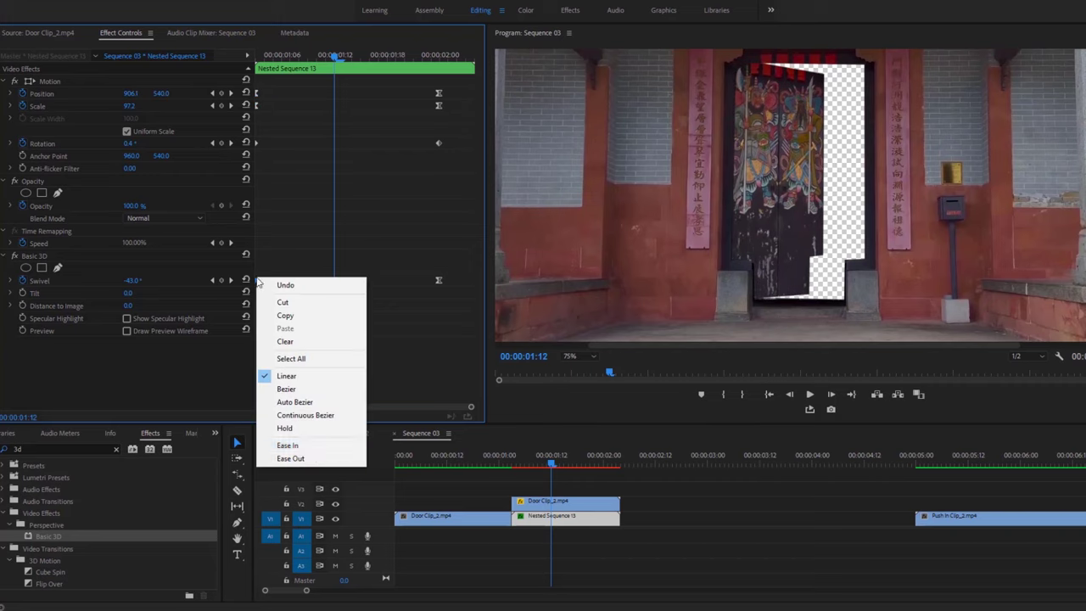
{"action": "left_click", "coordinate": [293, 458]}
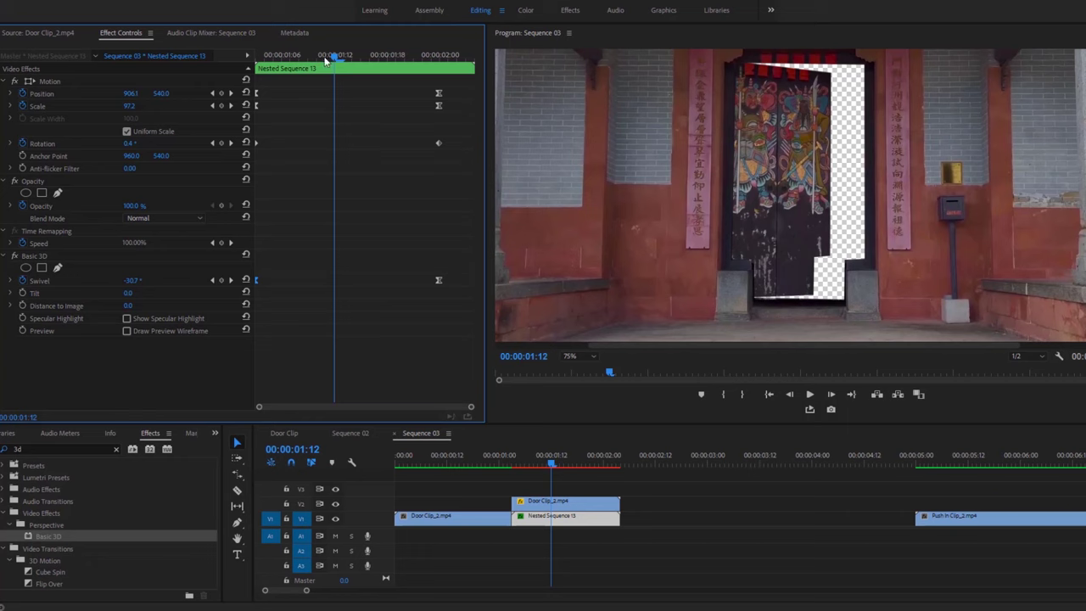
Step: Add intermediate Position keyframes to keep the door aligned with its frame while opening, with horizontal Position 924.4 at 00:00:01:13
{"action": "left_click_drag", "start_coordinate": [336, 56], "coordinate": [281, 71]}
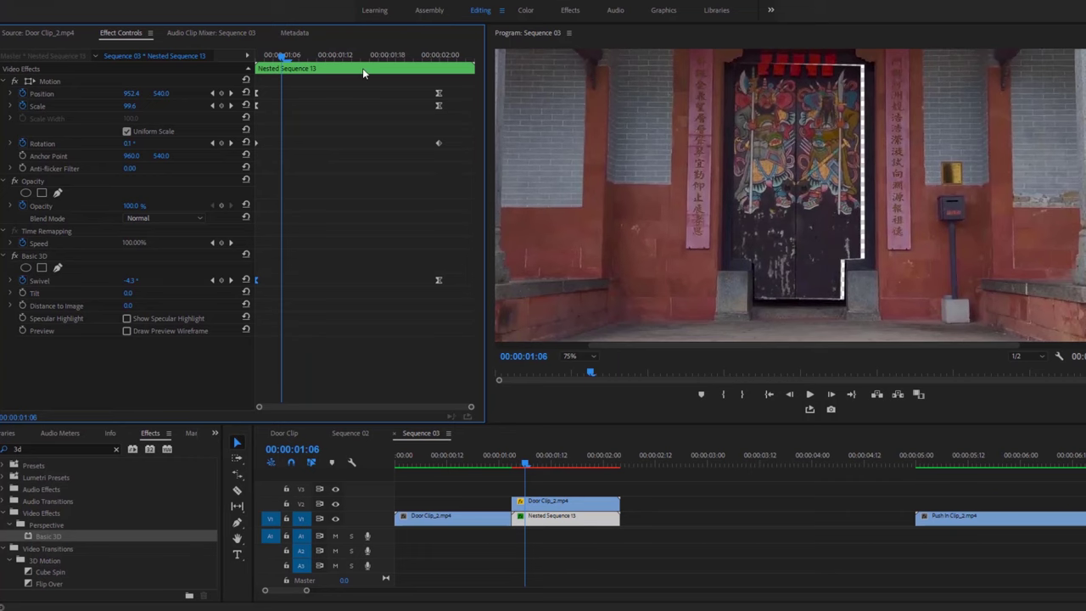
{"action": "left_click_drag", "start_coordinate": [283, 57], "coordinate": [345, 75]}
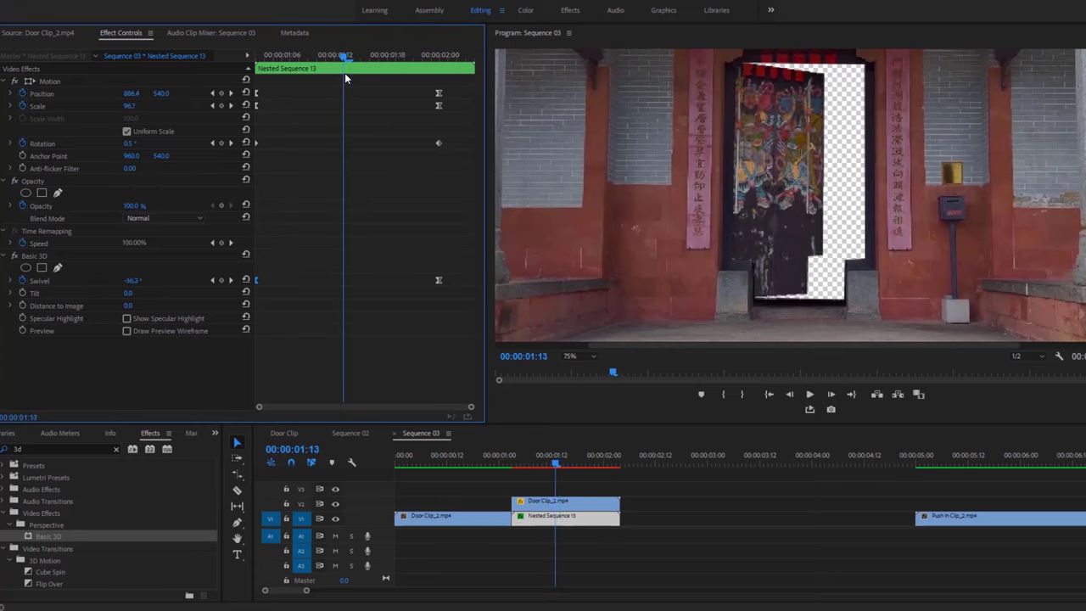
{"action": "left_click_drag", "start_coordinate": [132, 93], "coordinate": [159, 93]}
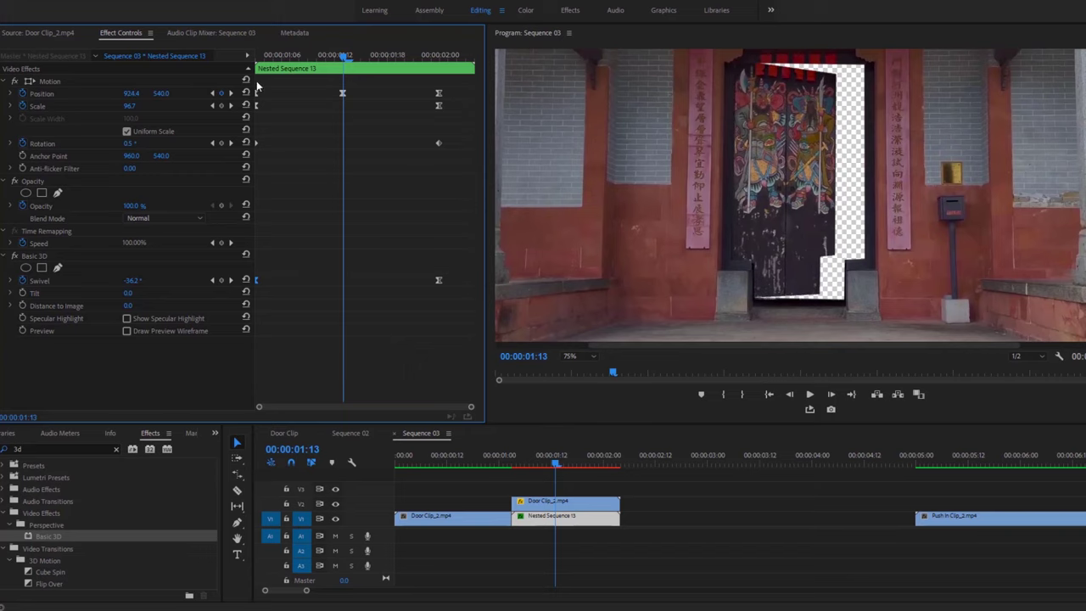
{"action": "left_click_drag", "start_coordinate": [344, 56], "coordinate": [423, 56]}
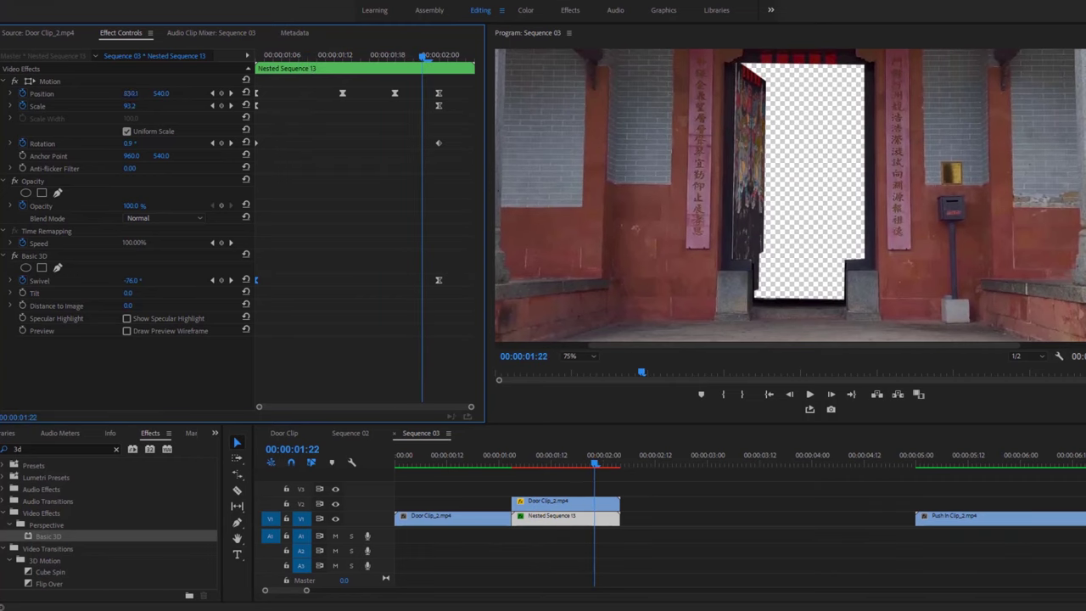
{"action": "left_click_drag", "start_coordinate": [424, 55], "coordinate": [268, 59]}
{"action": "left_click_drag", "start_coordinate": [598, 459], "coordinate": [569, 505]}
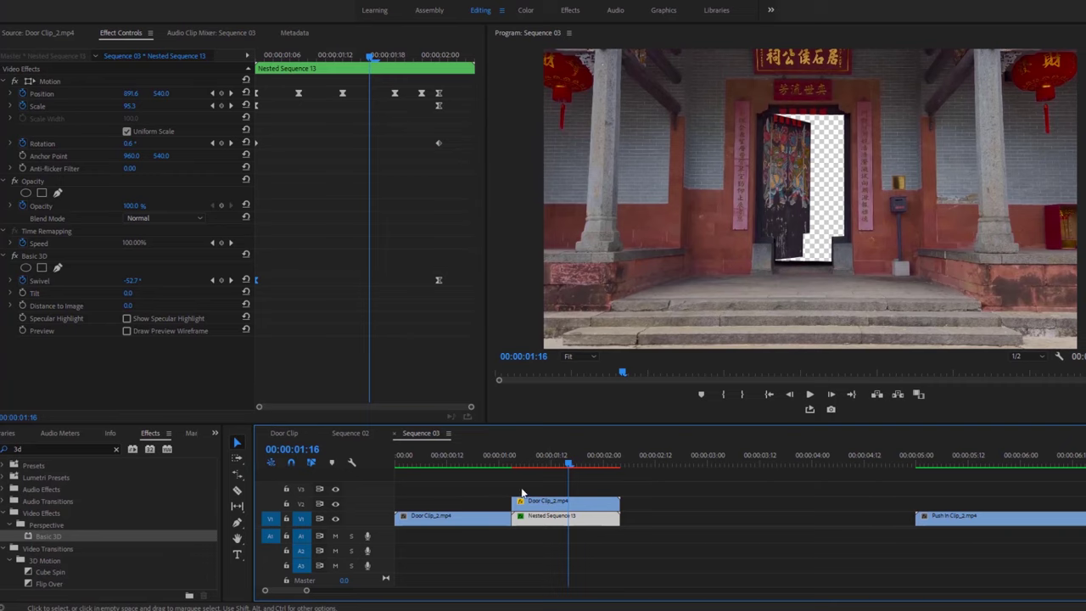
Step: Deselect the clips and add a sequence marker at 00:00:01:03, where the nested door sequence starts
{"action": "left_click", "coordinate": [515, 475]}
{"action": "left_click", "coordinate": [513, 468]}
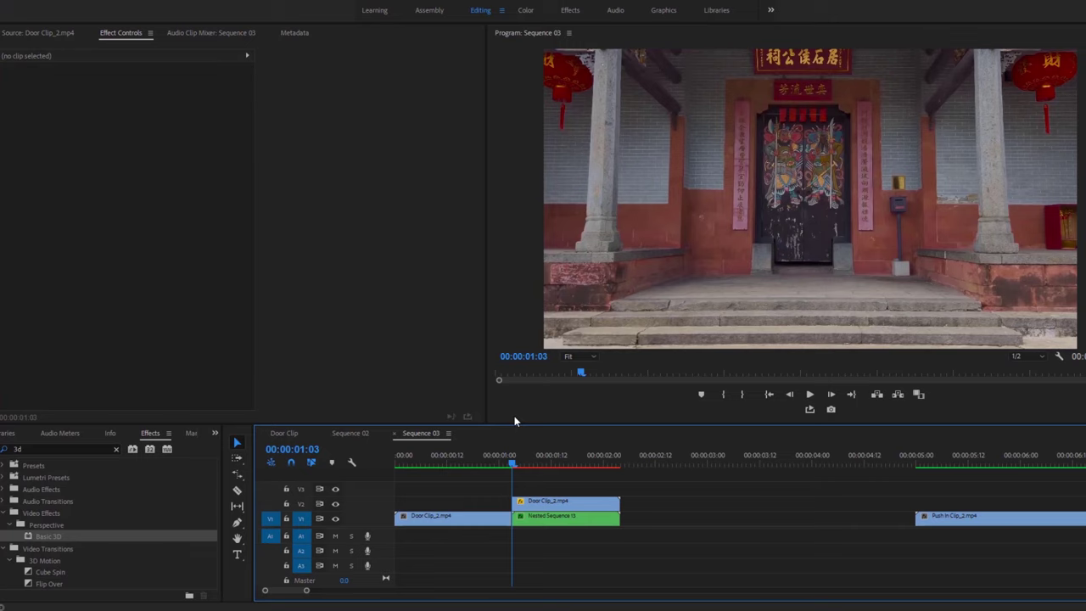
{"action": "key", "text": "m"}
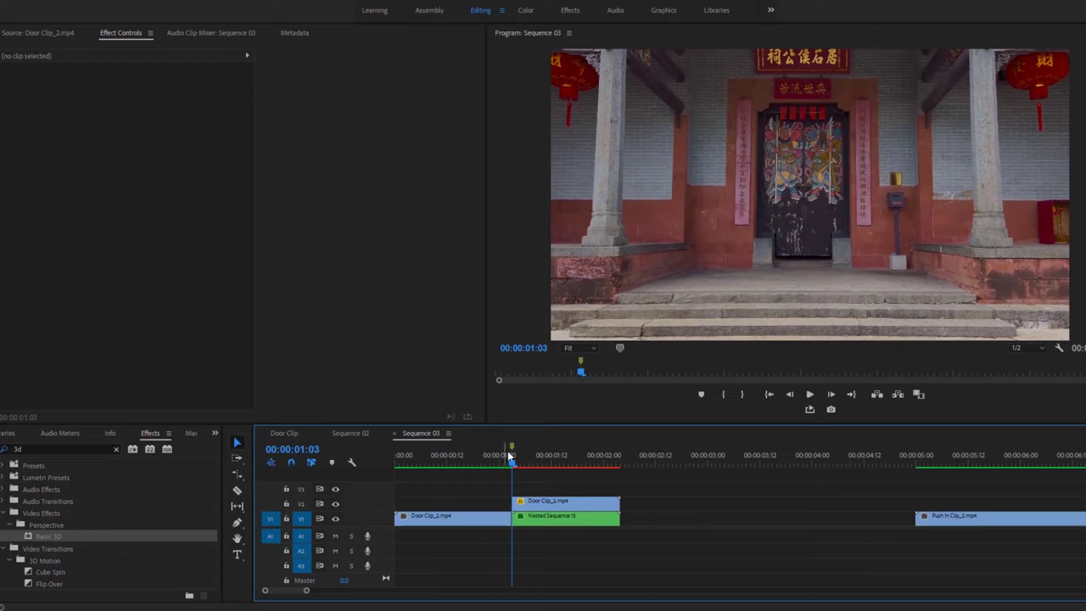
Step: Nest both Door Clip_2.mp4 clips and the animated door sequence together, keeping the default name Nested Sequence 14
{"action": "left_click_drag", "start_coordinate": [650, 490], "coordinate": [479, 519]}
{"action": "right_click", "coordinate": [476, 520]}
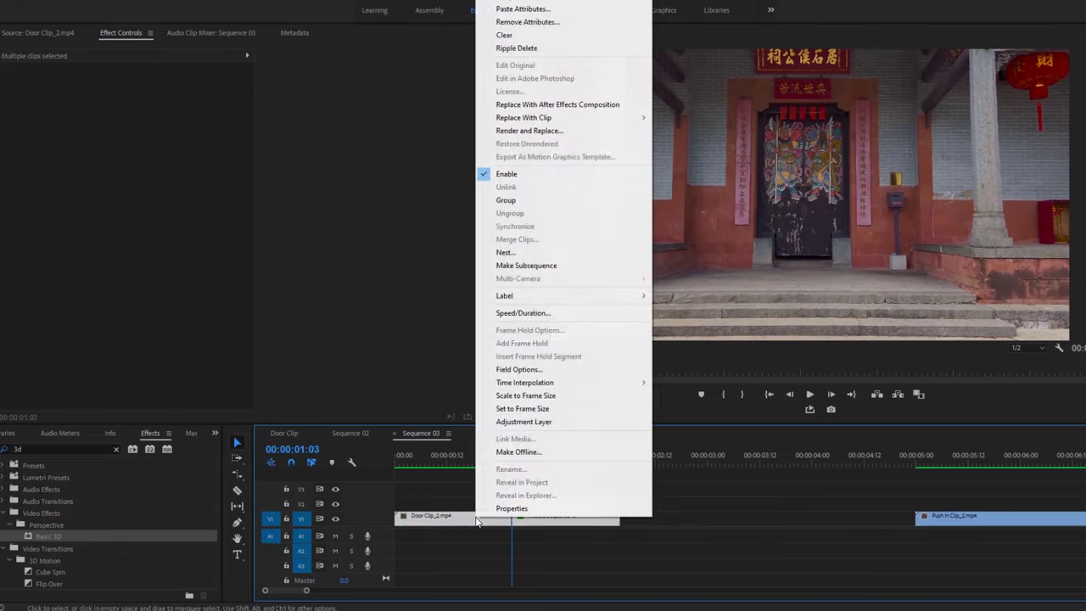
{"action": "left_click", "coordinate": [519, 253]}
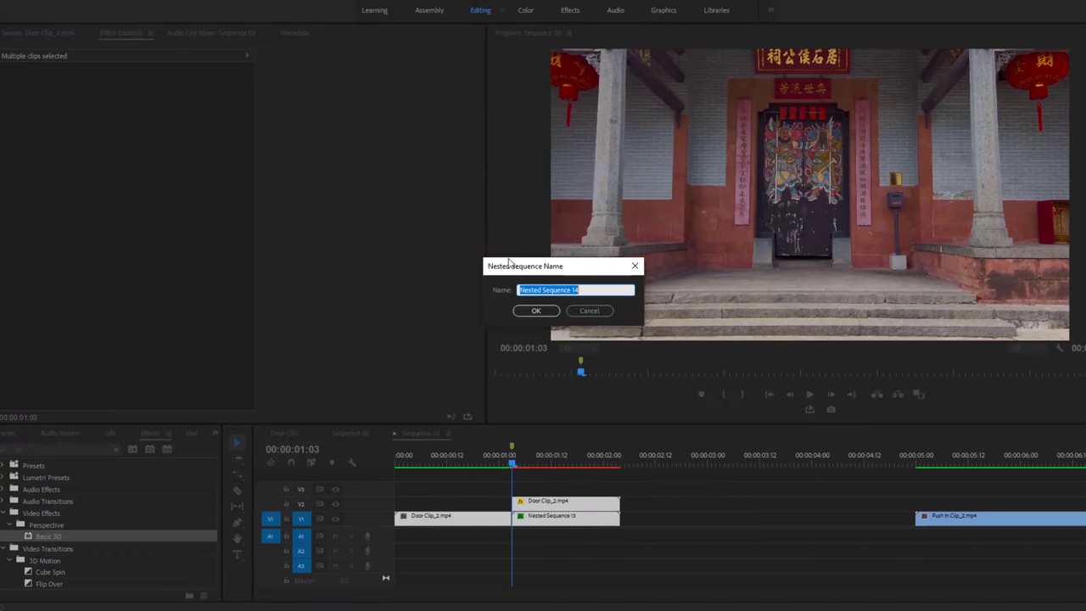
{"action": "left_click", "coordinate": [533, 310]}
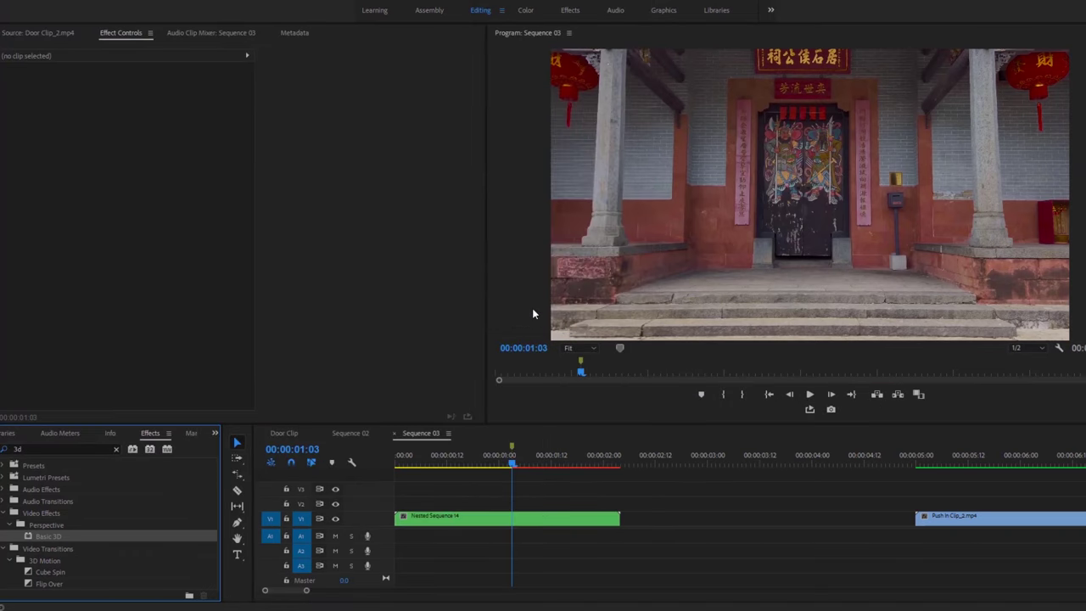
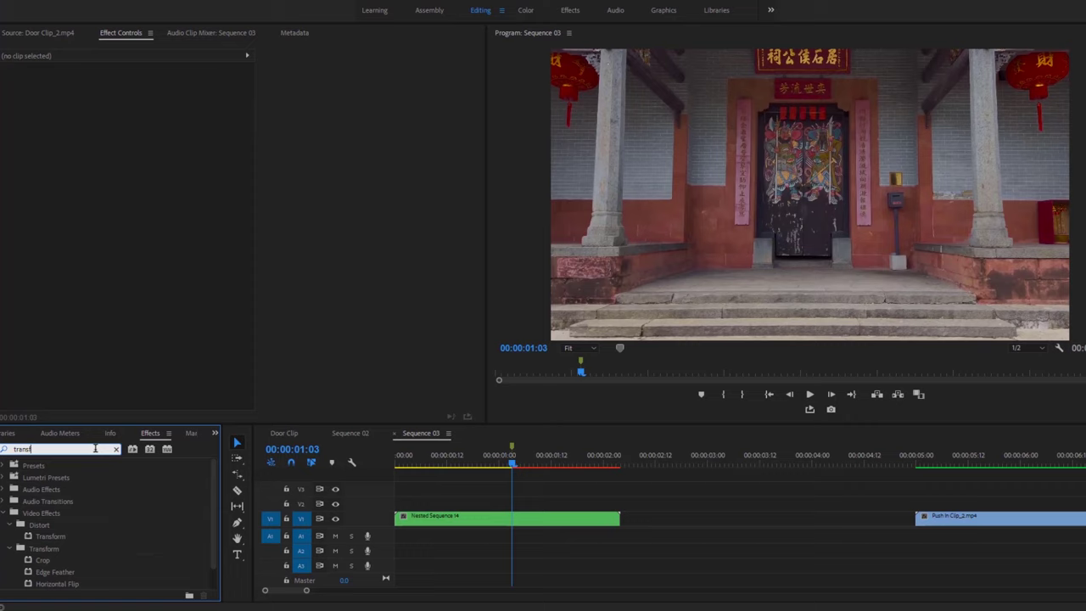
Step: Apply the Transform effect to Nested Sequence 14 and save the project
{"action": "left_click_drag", "start_coordinate": [49, 537], "coordinate": [507, 519]}
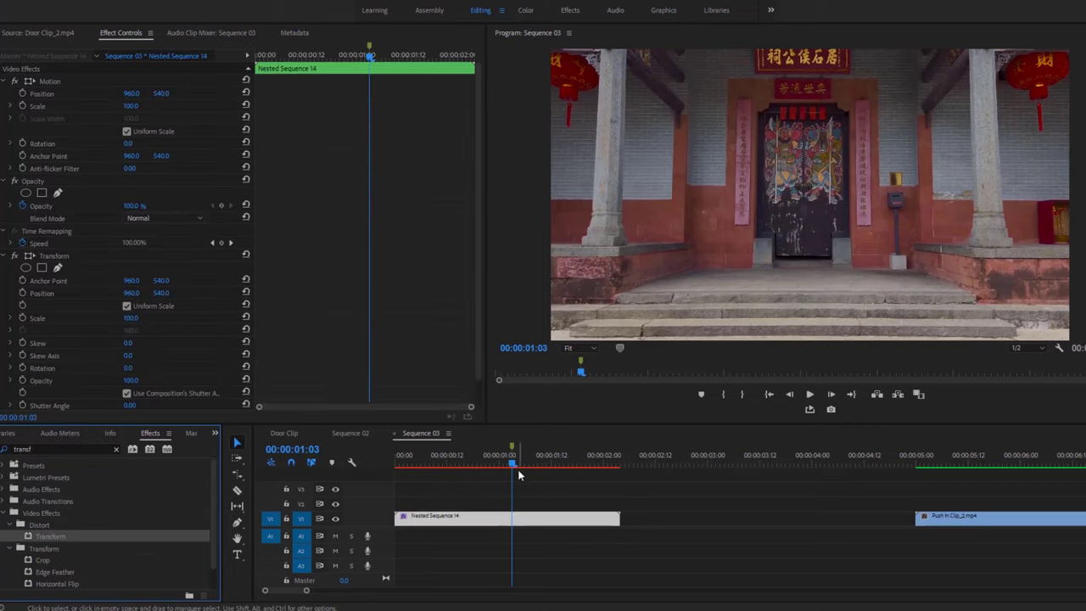
{"action": "key", "text": "ctrl+s"}
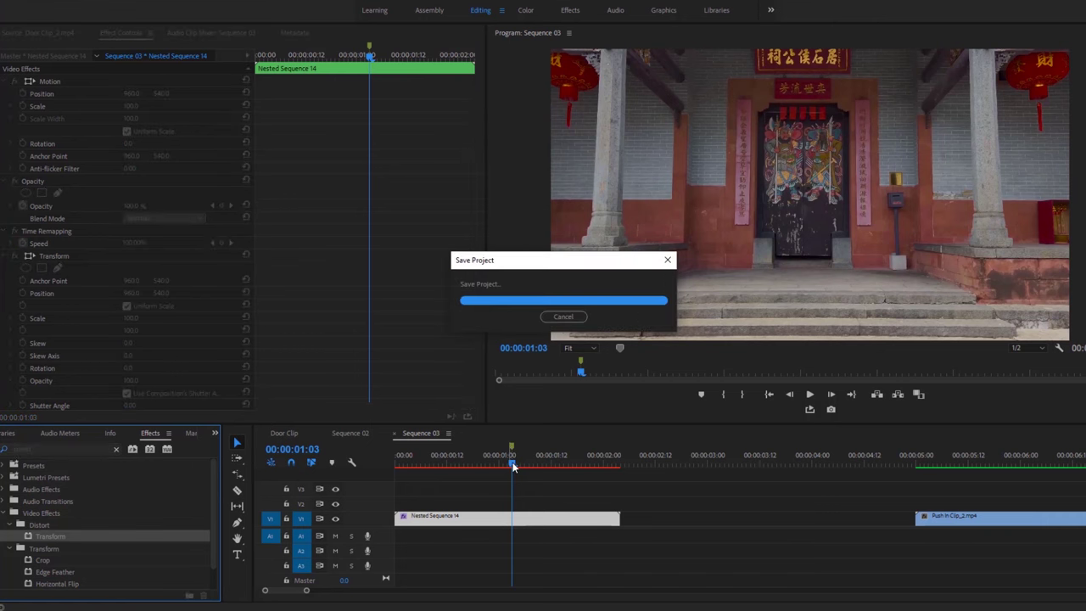
Step: Add Transform Position and Scale keyframes to the nested sequence at 00:00:01:00 and 00:00:02:01
{"action": "left_click", "coordinate": [512, 466]}
{"action": "left_click_drag", "start_coordinate": [512, 466], "coordinate": [502, 466]}
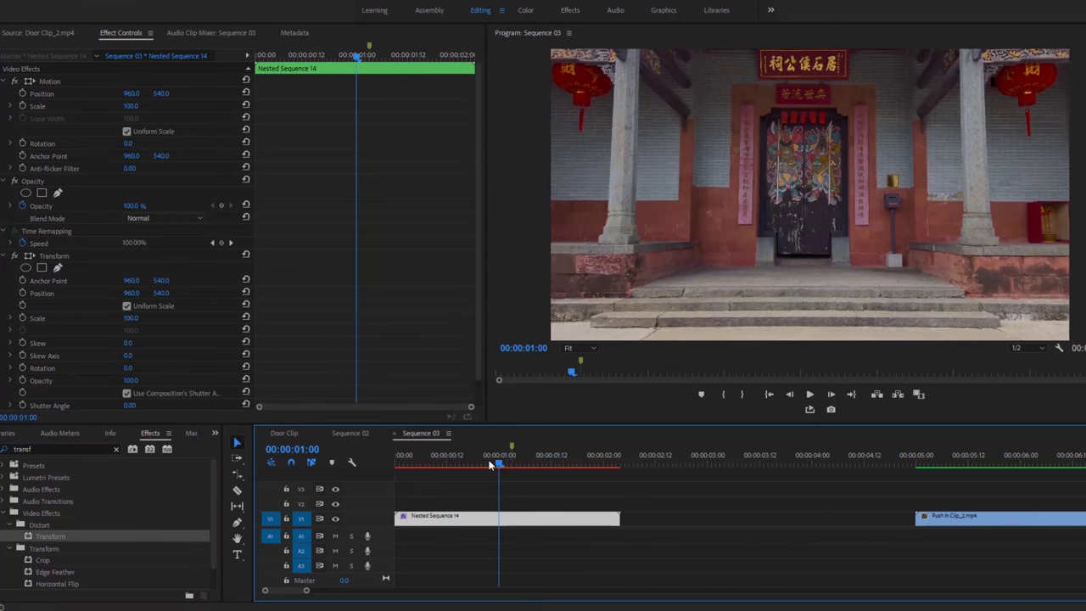
{"action": "left_click", "coordinate": [22, 294]}
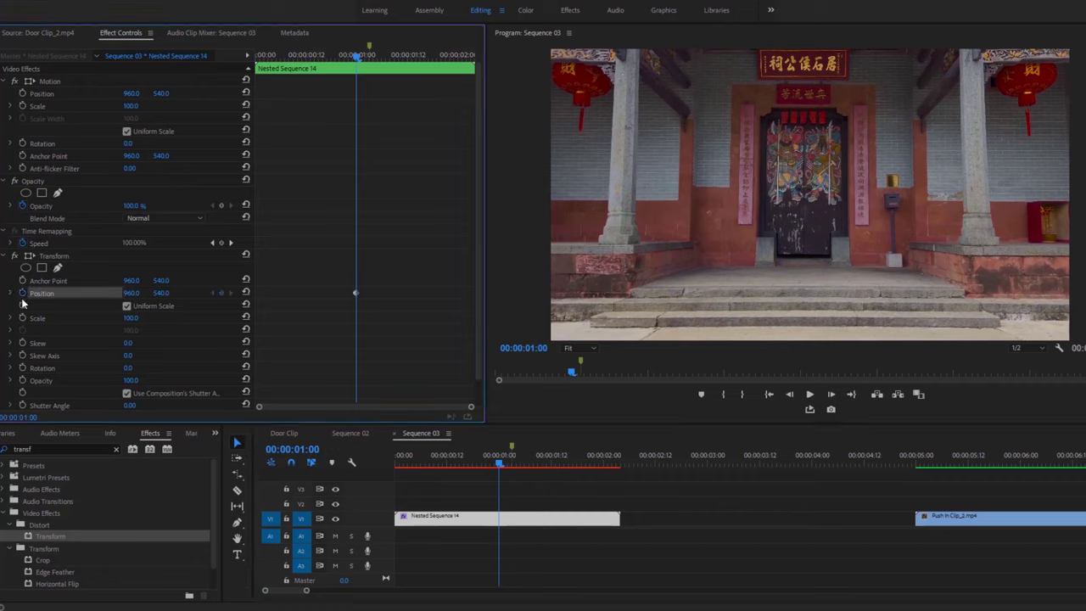
{"action": "left_click", "coordinate": [22, 318]}
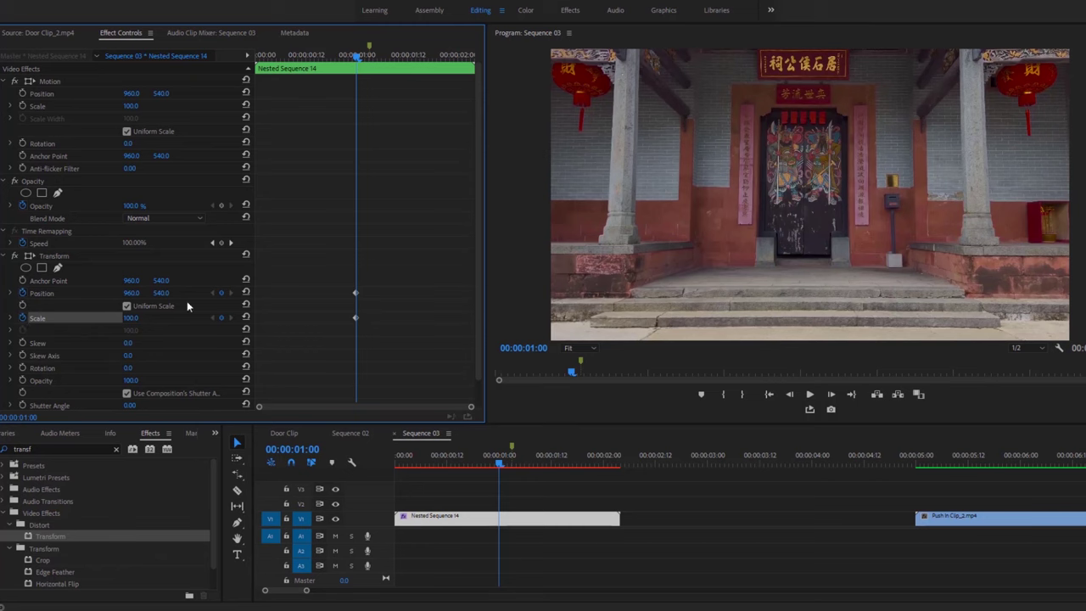
{"action": "left_click_drag", "start_coordinate": [358, 56], "coordinate": [463, 80]}
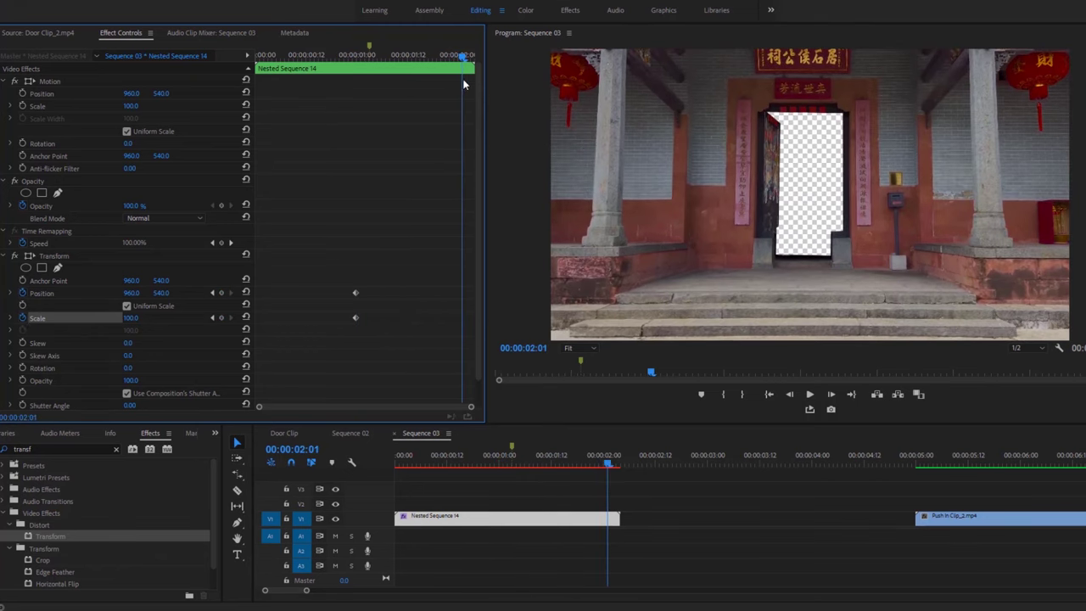
{"action": "left_click", "coordinate": [220, 293]}
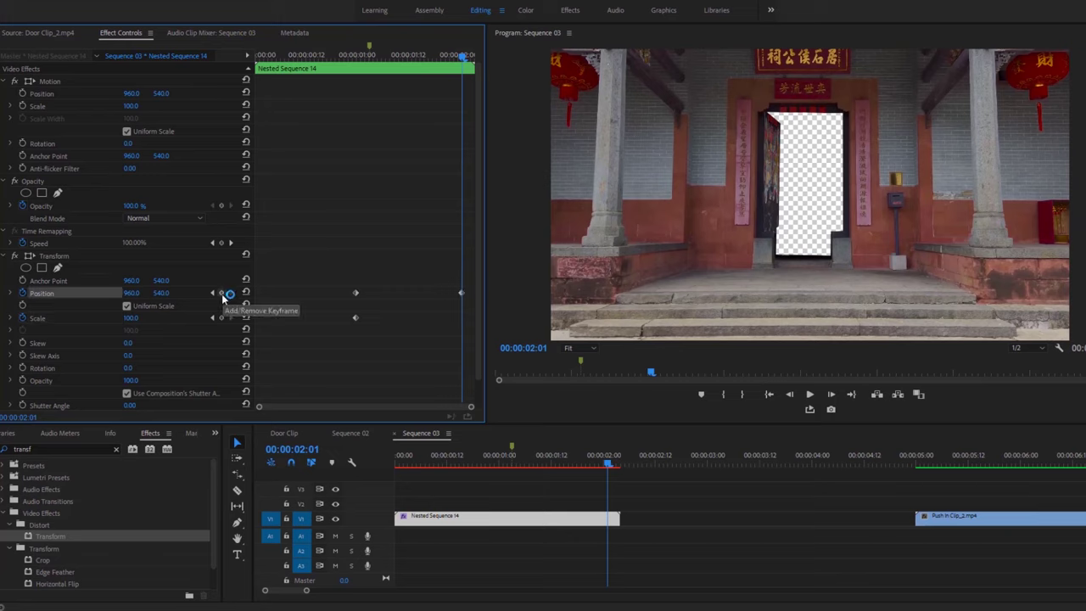
{"action": "left_click", "coordinate": [221, 317]}
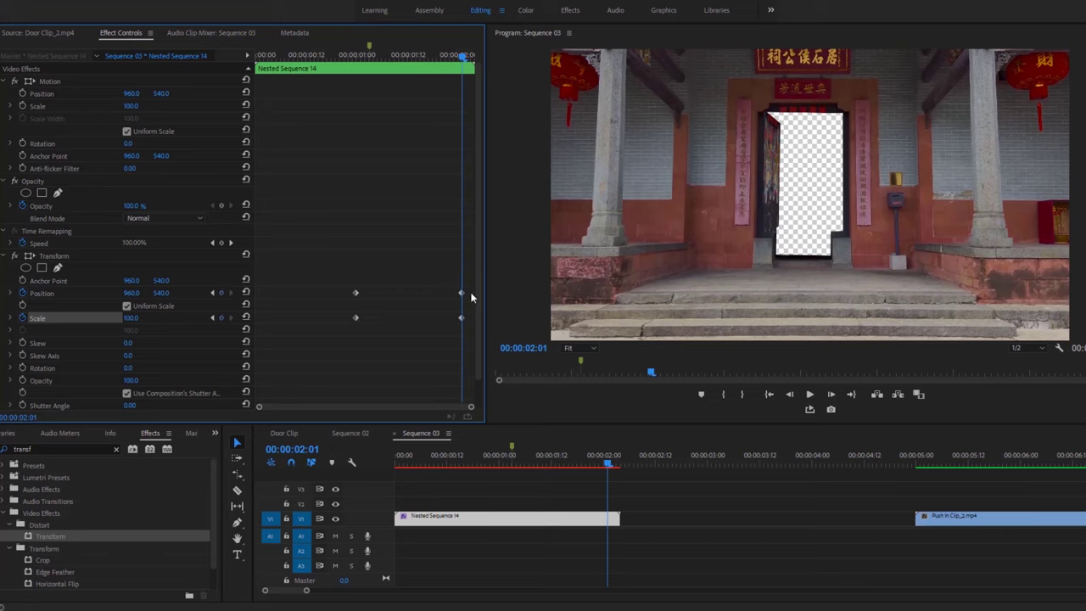
Step: Turn off Use Composition's Shutter Angle in the Transform effect and set Shutter Angle to 180
{"action": "scroll", "coordinate": [480, 293], "scroll_direction": "down", "scroll_amount": 2}
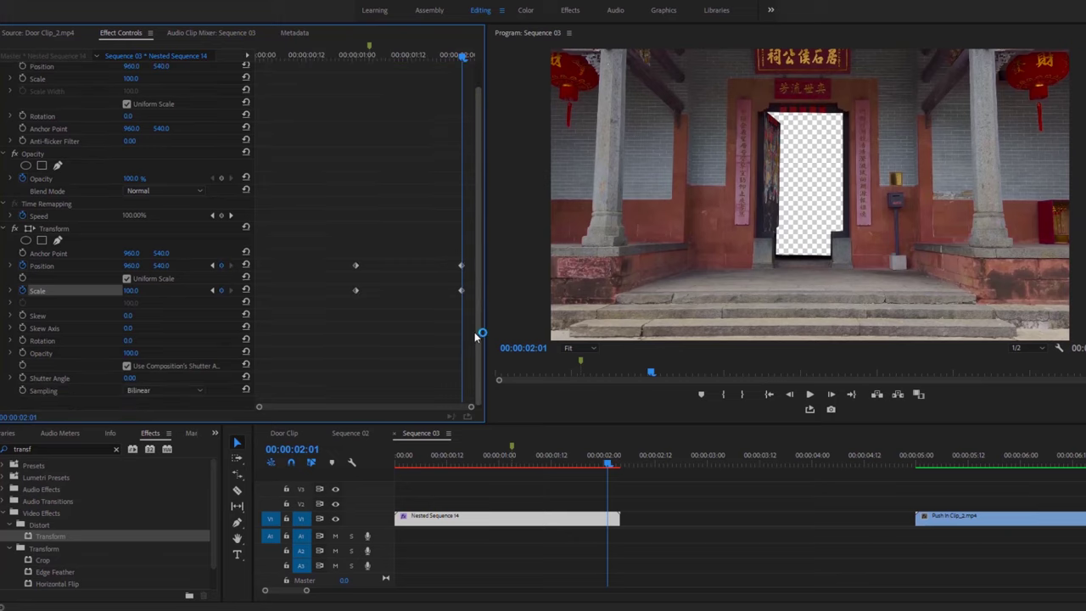
{"action": "left_click", "coordinate": [128, 367]}
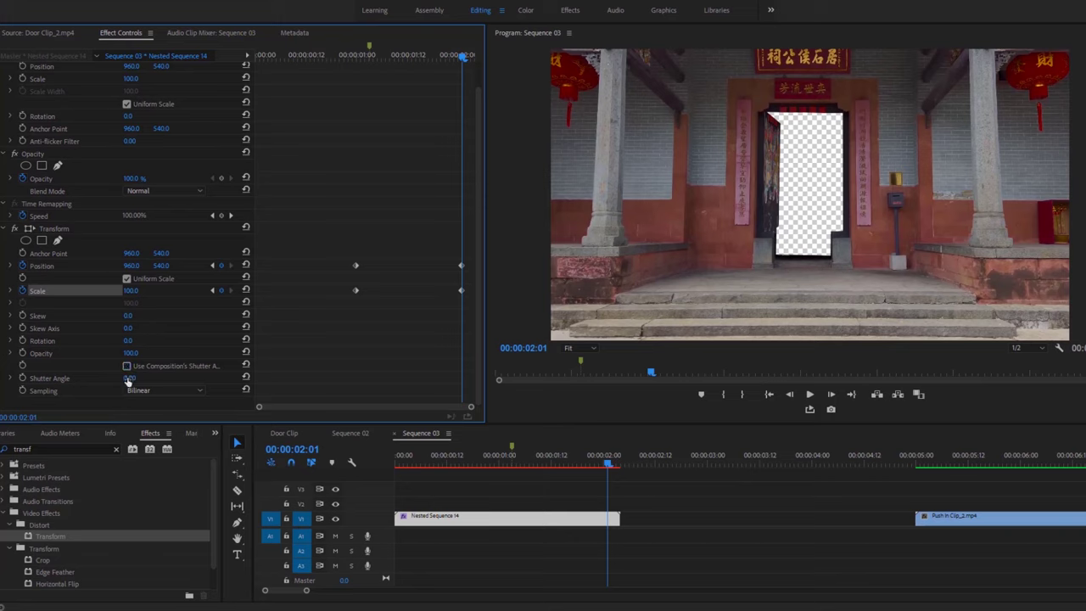
{"action": "left_click", "coordinate": [134, 378]}
{"action": "type", "text": "3"}
{"action": "type", "text": "80"}
{"action": "key", "text": "Return"}
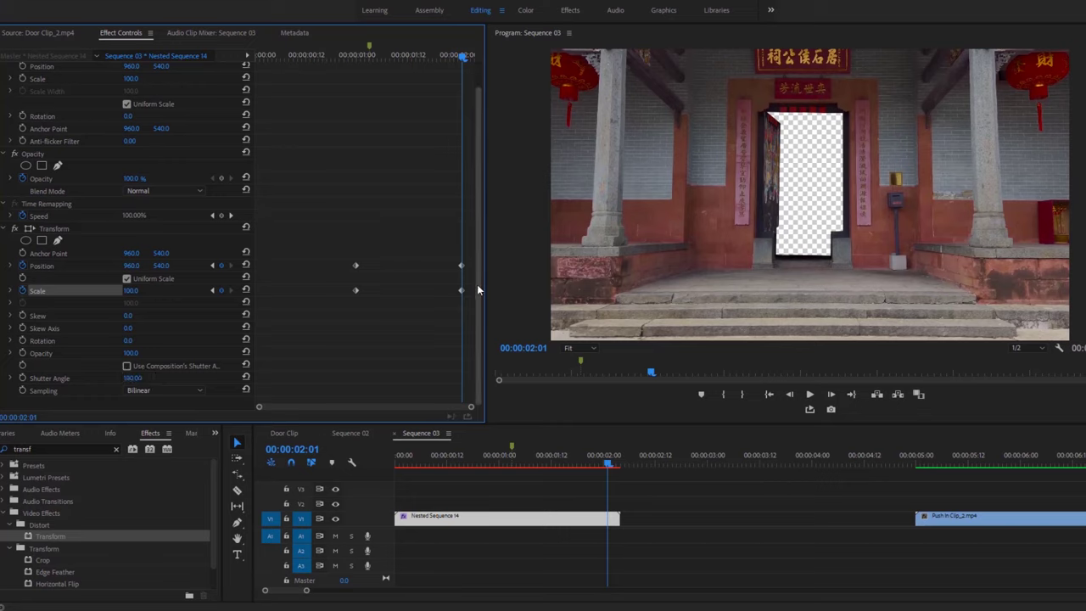
Step: At 00:00:02:01, set the Transform Position to 934, 598 and Scale to 841 so the open doorway fills the frame
{"action": "left_click", "coordinate": [131, 291]}
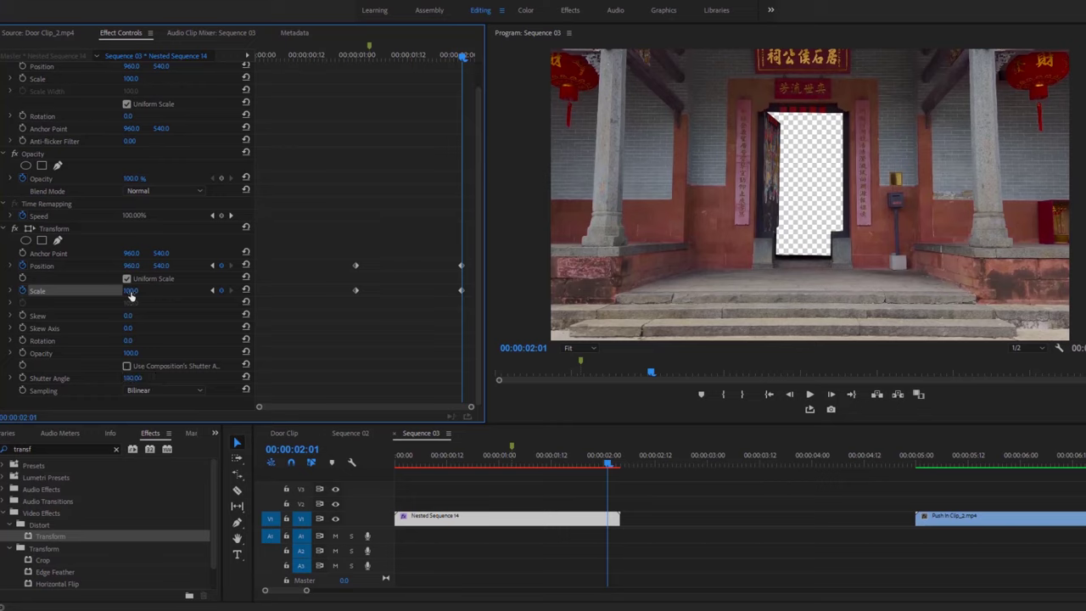
{"action": "type", "text": "109"}
{"action": "key", "text": "Return"}
{"action": "left_click_drag", "start_coordinate": [130, 290], "coordinate": [166, 290]}
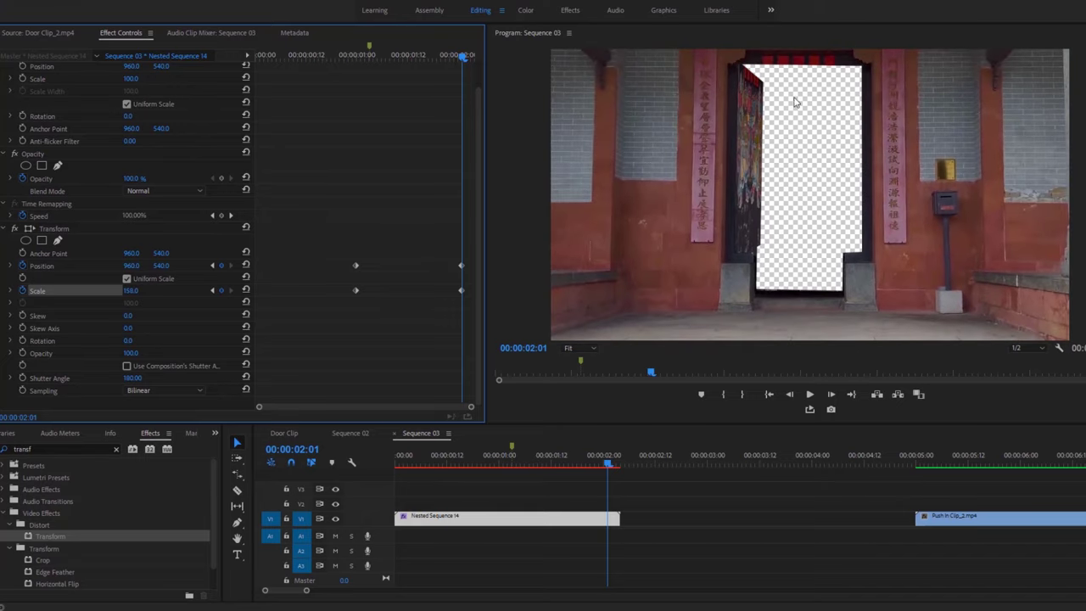
{"action": "left_click_drag", "start_coordinate": [161, 265], "coordinate": [193, 266]}
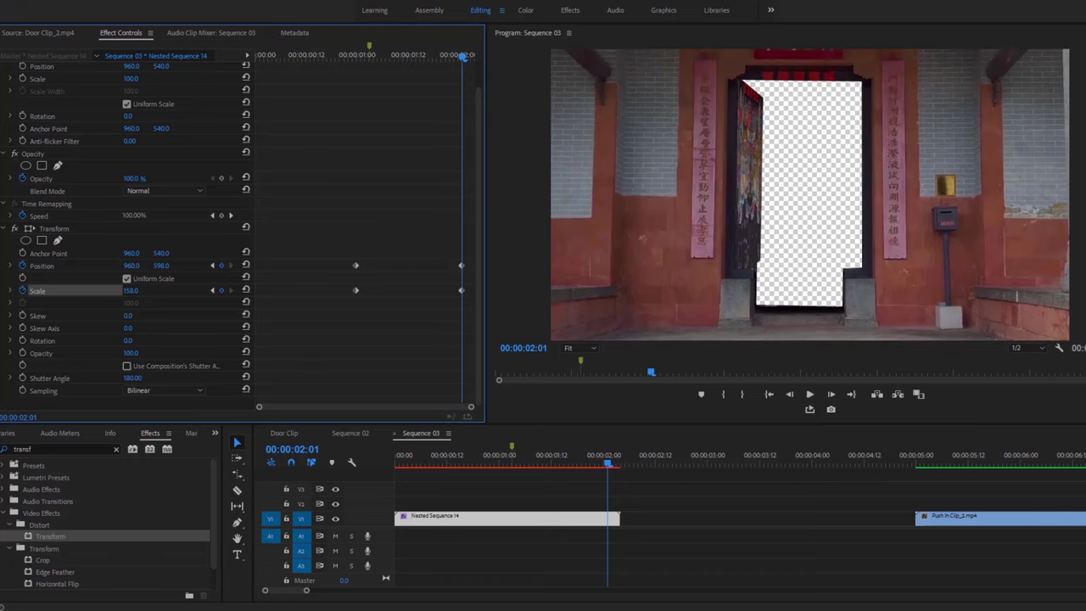
{"action": "left_click", "coordinate": [133, 290]}
{"action": "type", "text": "182"}
{"action": "key", "text": "Return"}
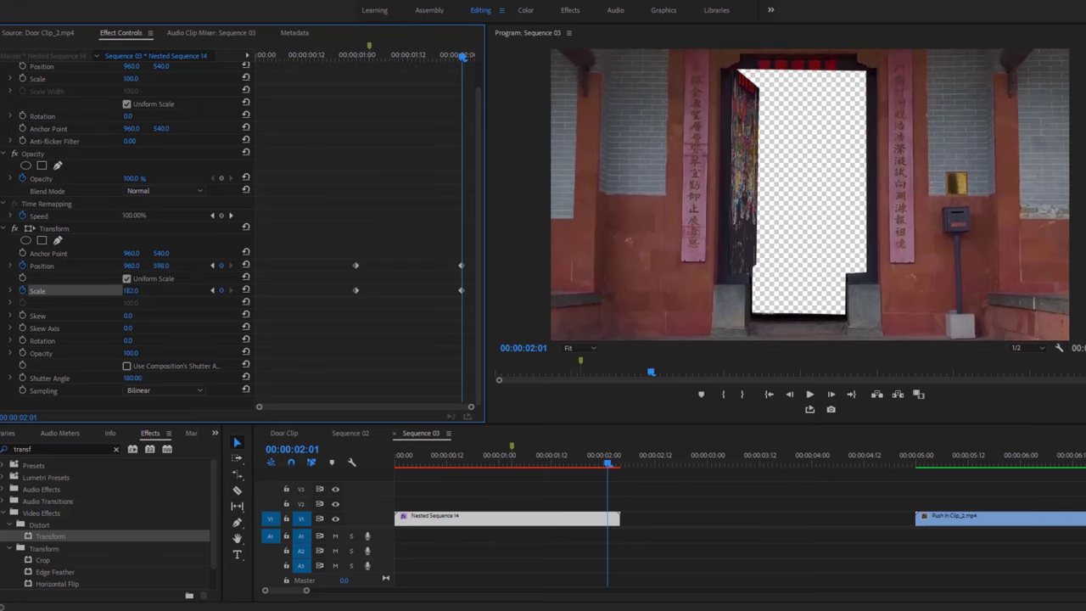
{"action": "left_click_drag", "start_coordinate": [132, 290], "coordinate": [180, 290]}
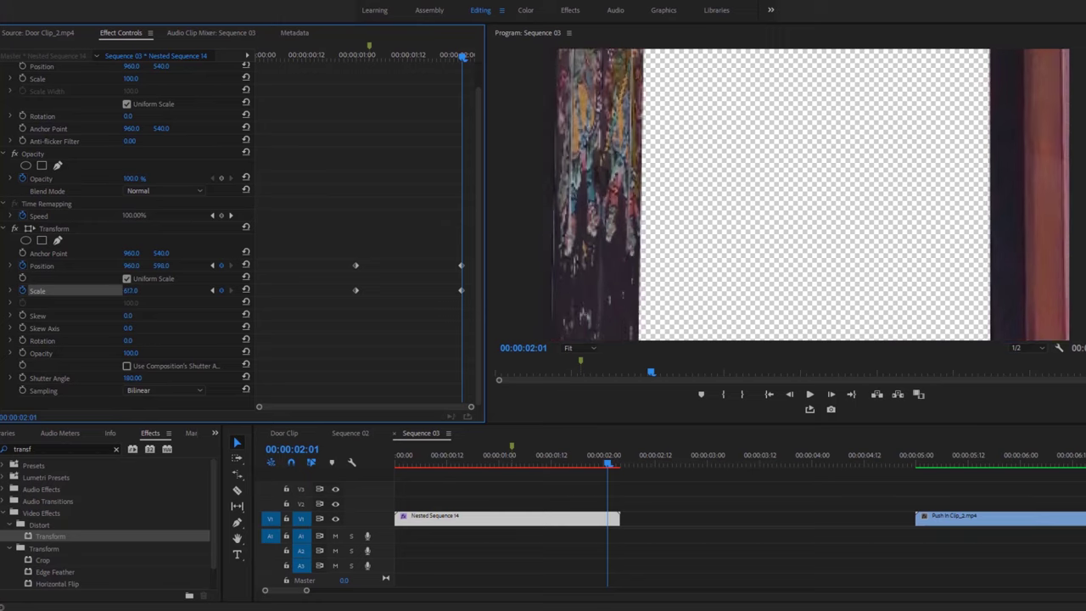
{"action": "left_click_drag", "start_coordinate": [504, 290], "coordinate": [536, 287]}
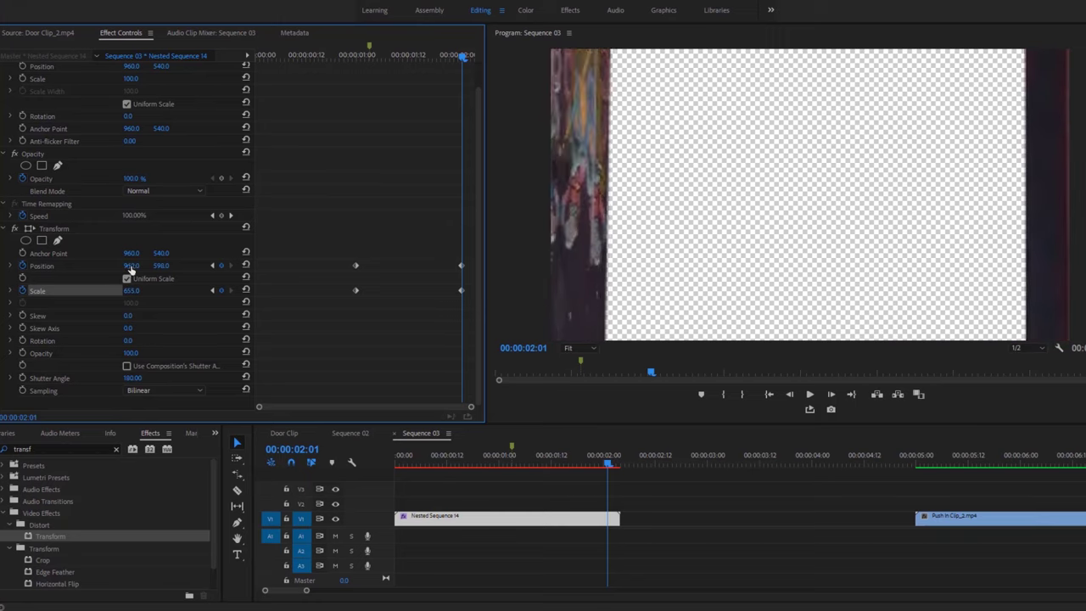
{"action": "left_click_drag", "start_coordinate": [131, 265], "coordinate": [121, 266]}
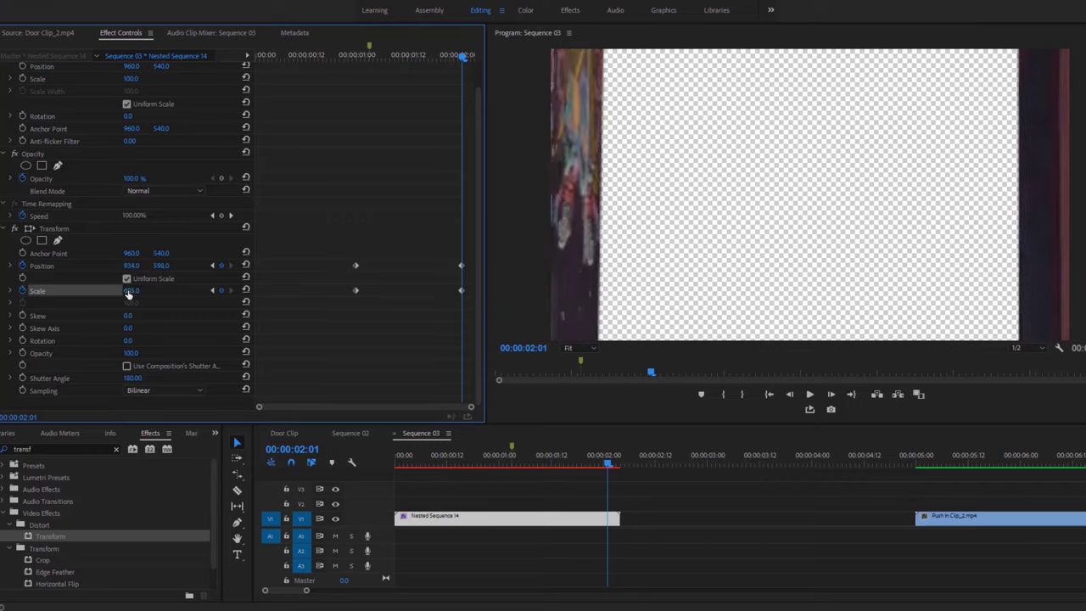
{"action": "left_click_drag", "start_coordinate": [131, 290], "coordinate": [277, 290]}
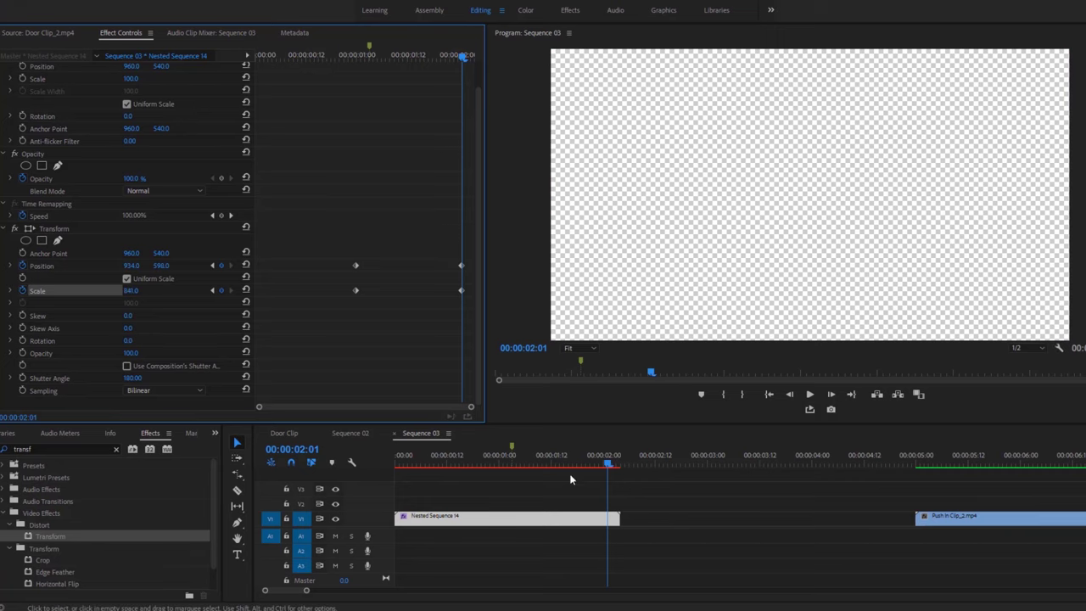
Step: Check the motion blur just after the zoom starts and turn Use Composition's Shutter Angle back on
{"action": "left_click_drag", "start_coordinate": [607, 465], "coordinate": [507, 467]}
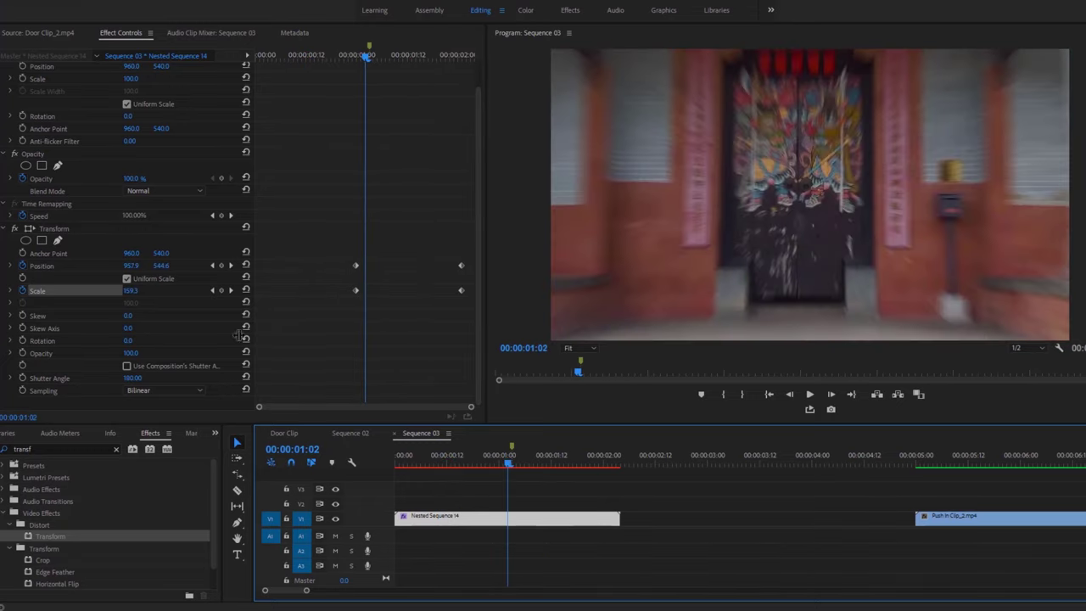
{"action": "left_click", "coordinate": [128, 368]}
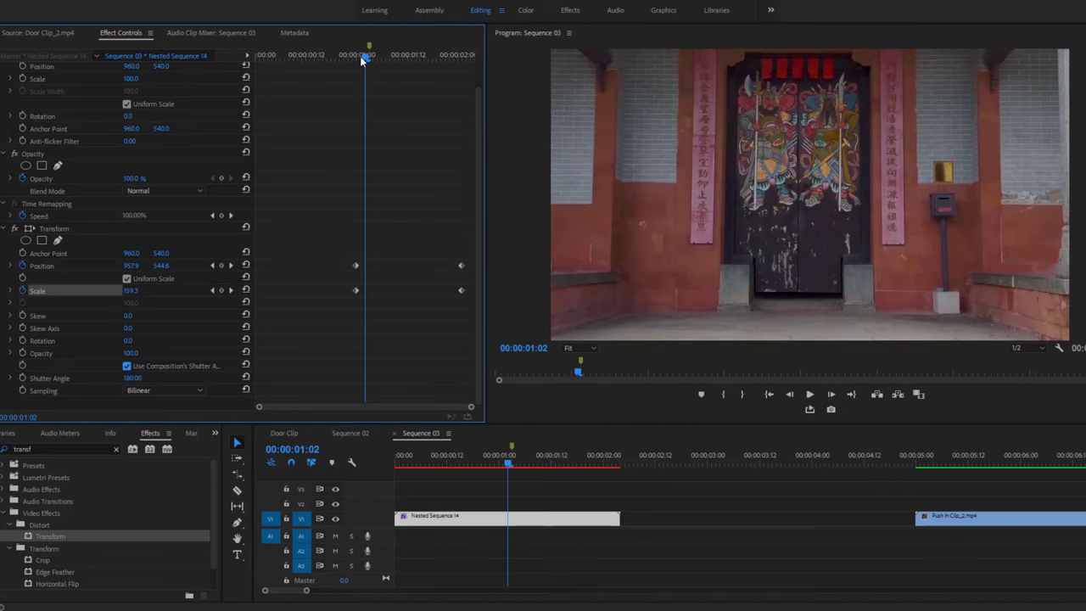
{"action": "left_click_drag", "start_coordinate": [362, 60], "coordinate": [340, 57]}
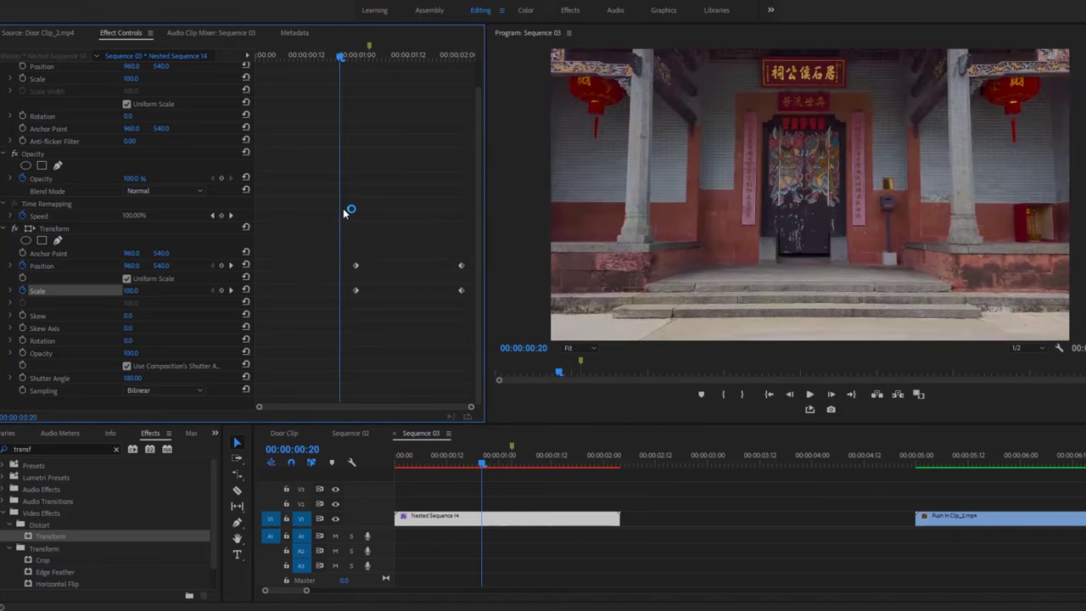
Step: Show the Transform Scale graph and apply Ease Out to the starting Position and Scale keyframes
{"action": "left_click", "coordinate": [15, 321]}
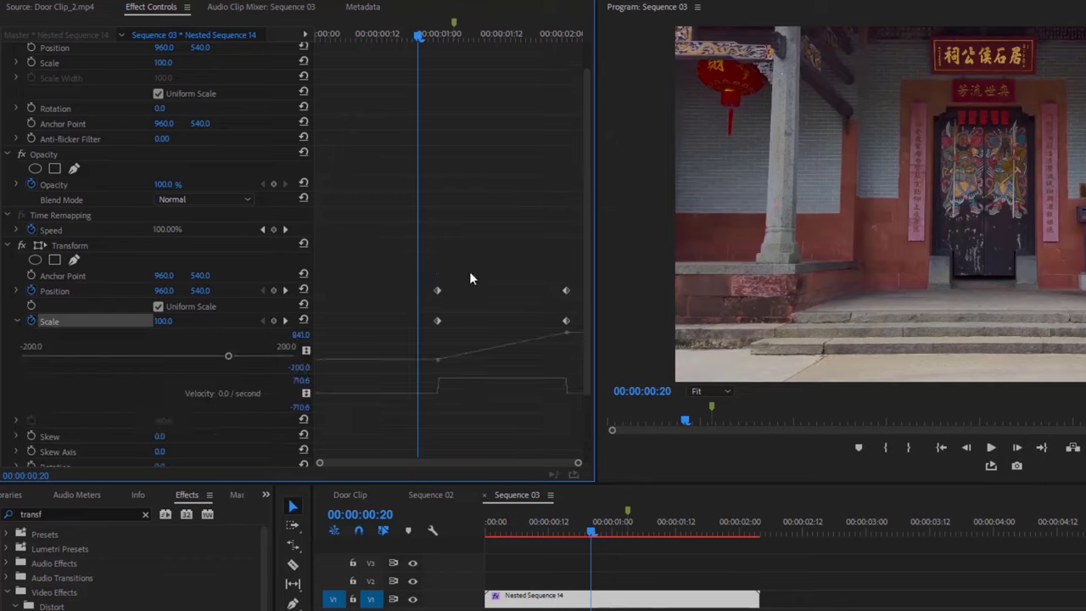
{"action": "left_click_drag", "start_coordinate": [471, 273], "coordinate": [424, 341]}
{"action": "right_click", "coordinate": [438, 293]}
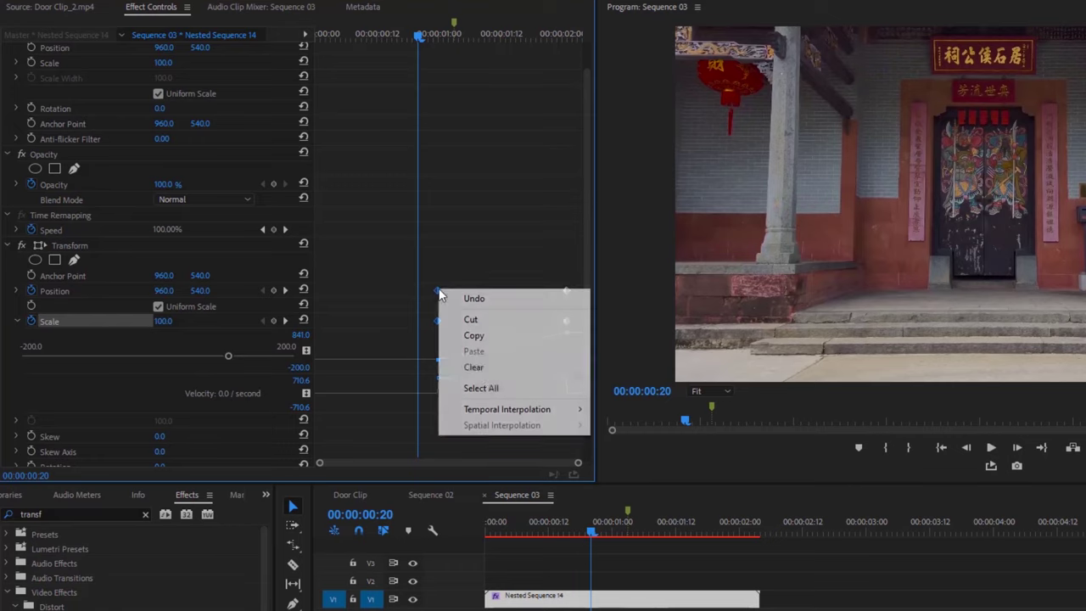
{"action": "mouse_move", "coordinate": [501, 409]}
{"action": "left_click", "coordinate": [646, 510]}
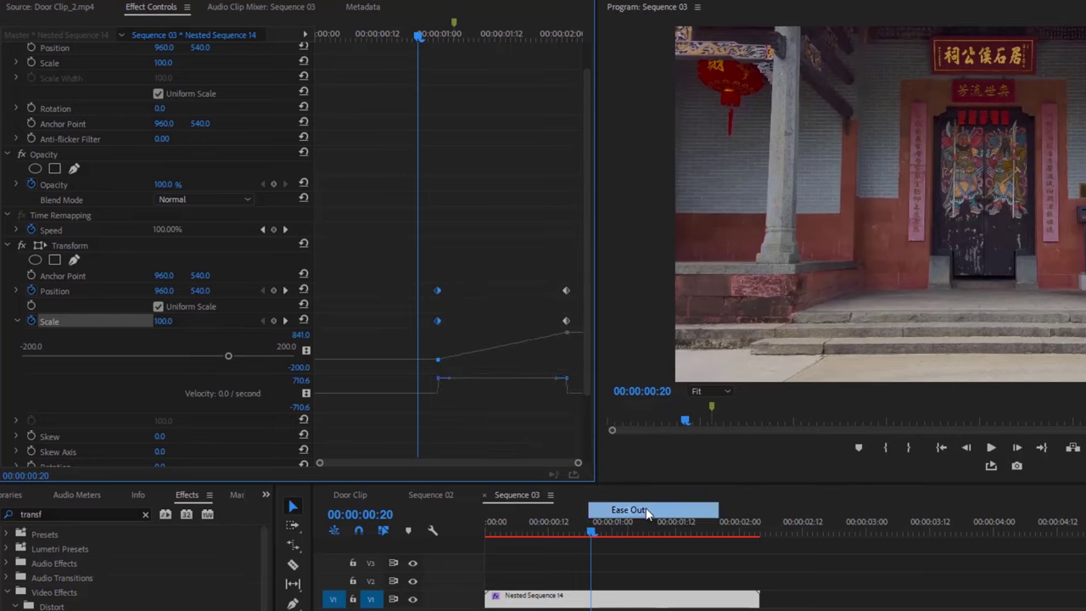
Step: Apply Ease In to the ending Transform Position and Scale keyframes of the nested sequence
{"action": "left_click_drag", "start_coordinate": [538, 263], "coordinate": [578, 333]}
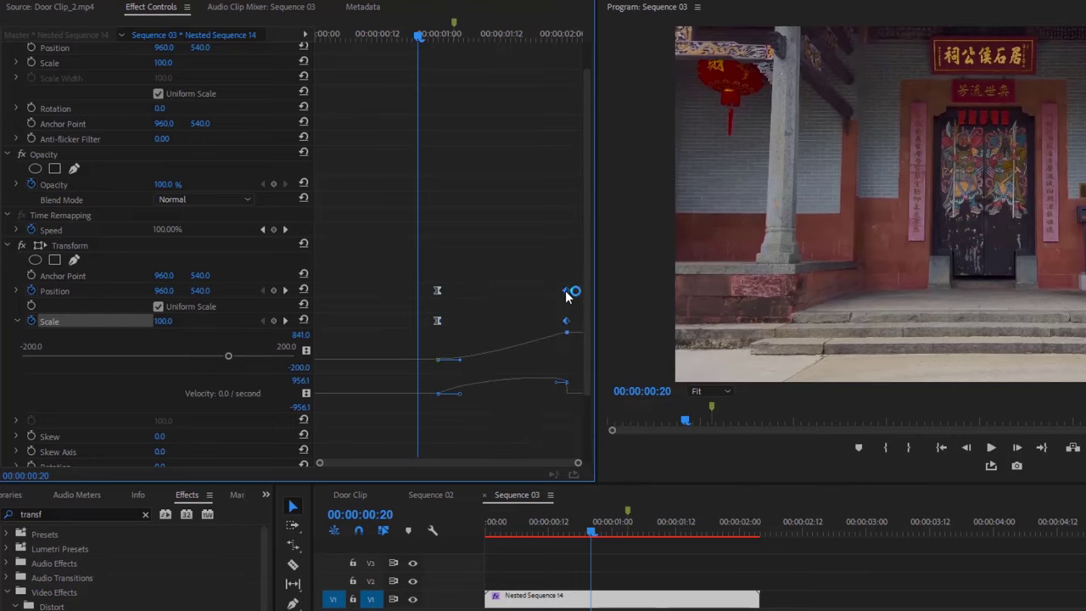
{"action": "right_click", "coordinate": [567, 292]}
{"action": "mouse_move", "coordinate": [625, 409]}
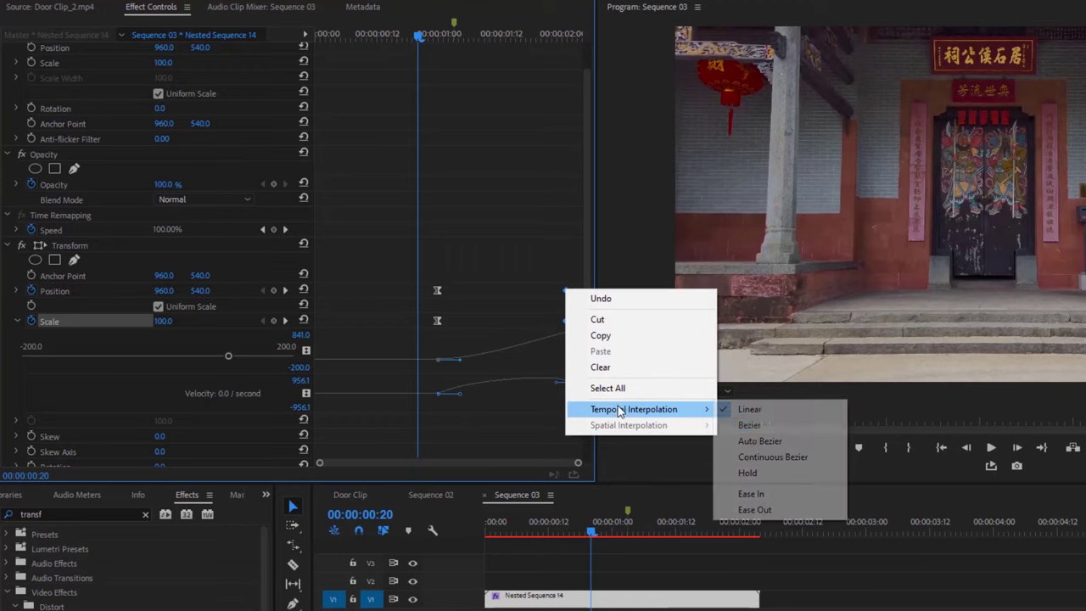
{"action": "left_click", "coordinate": [751, 494]}
Step: Reshape the Scale curve to start slowly and accelerate sharply, and shift the starting Position and Scale keyframes slightly earlier
{"action": "left_click_drag", "start_coordinate": [513, 372], "coordinate": [513, 408]}
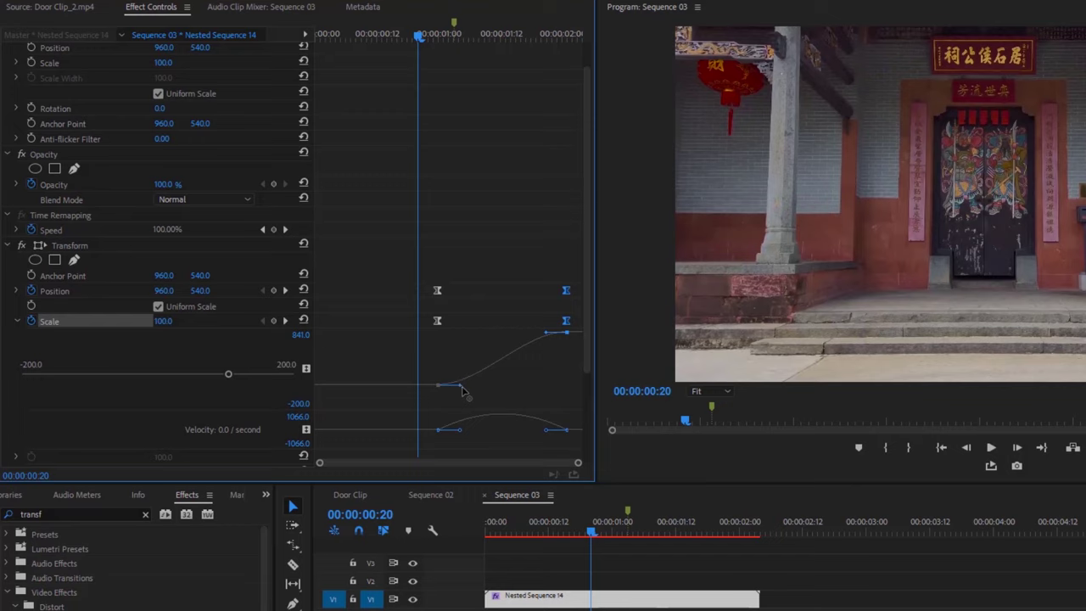
{"action": "left_click_drag", "start_coordinate": [461, 389], "coordinate": [572, 347]}
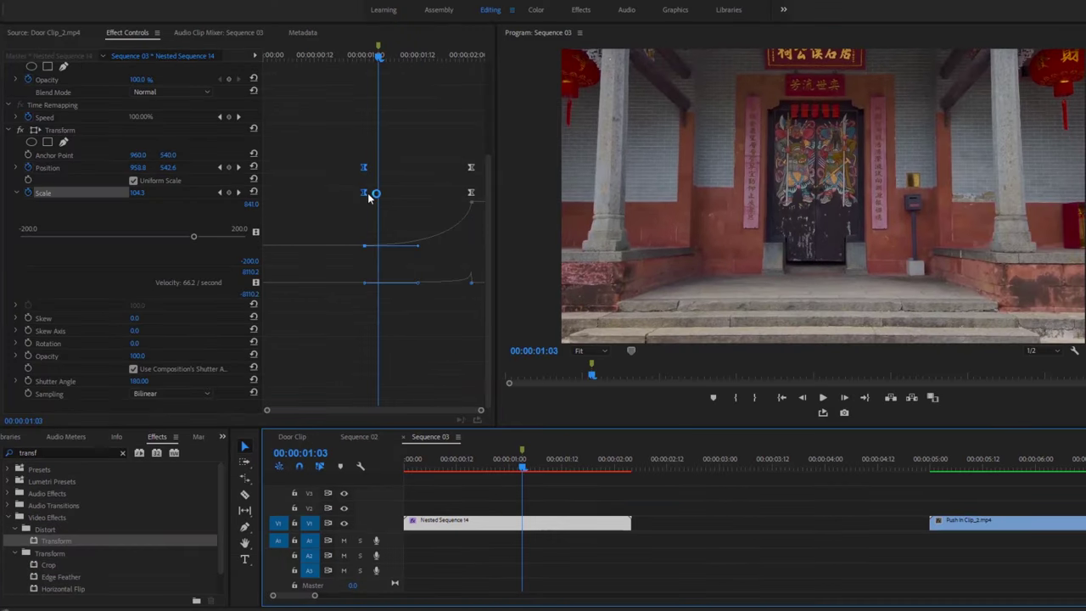
{"action": "left_click", "coordinate": [365, 168]}
{"action": "left_click_drag", "start_coordinate": [364, 169], "coordinate": [360, 169]}
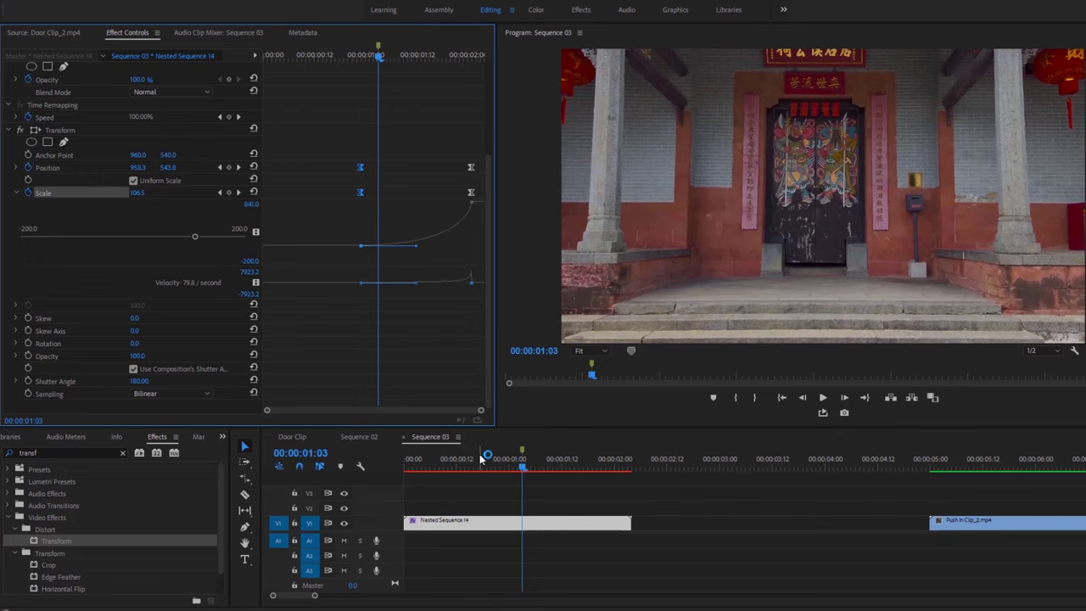
{"action": "key", "text": "space"}
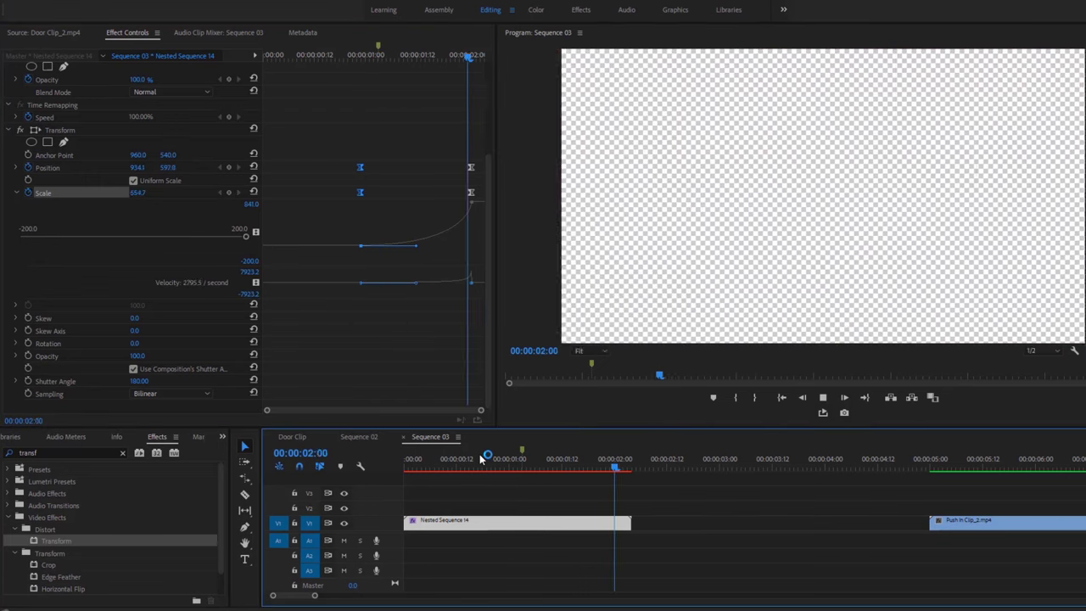
Step: Play back the nested sequence's zoom from near the start and park the playhead at 00:00:00:14
{"action": "left_click_drag", "start_coordinate": [481, 459], "coordinate": [425, 473]}
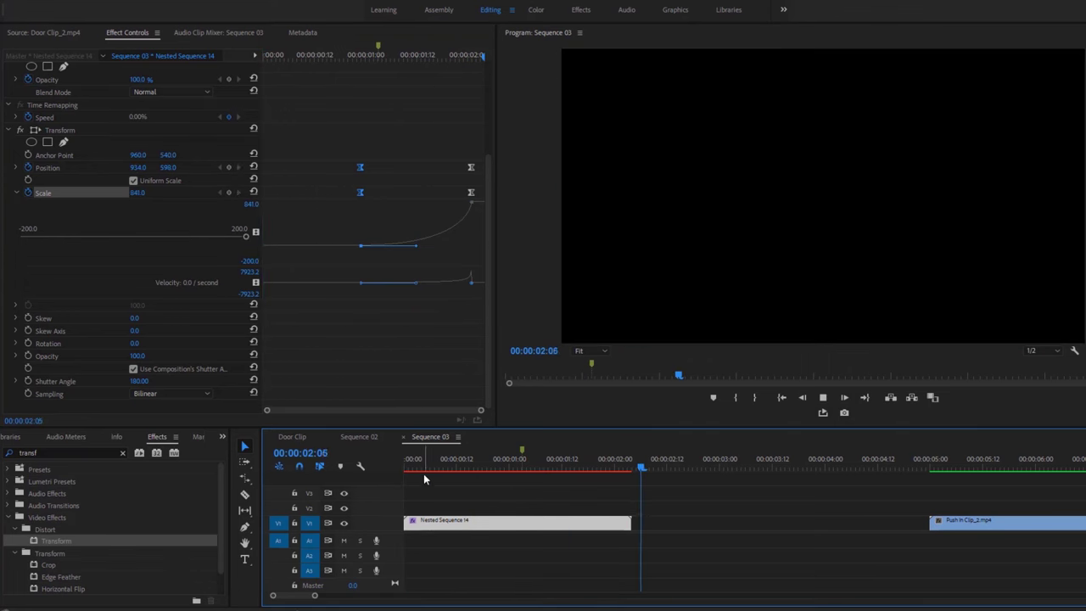
{"action": "key", "text": "space"}
{"action": "left_click_drag", "start_coordinate": [424, 473], "coordinate": [465, 466]}
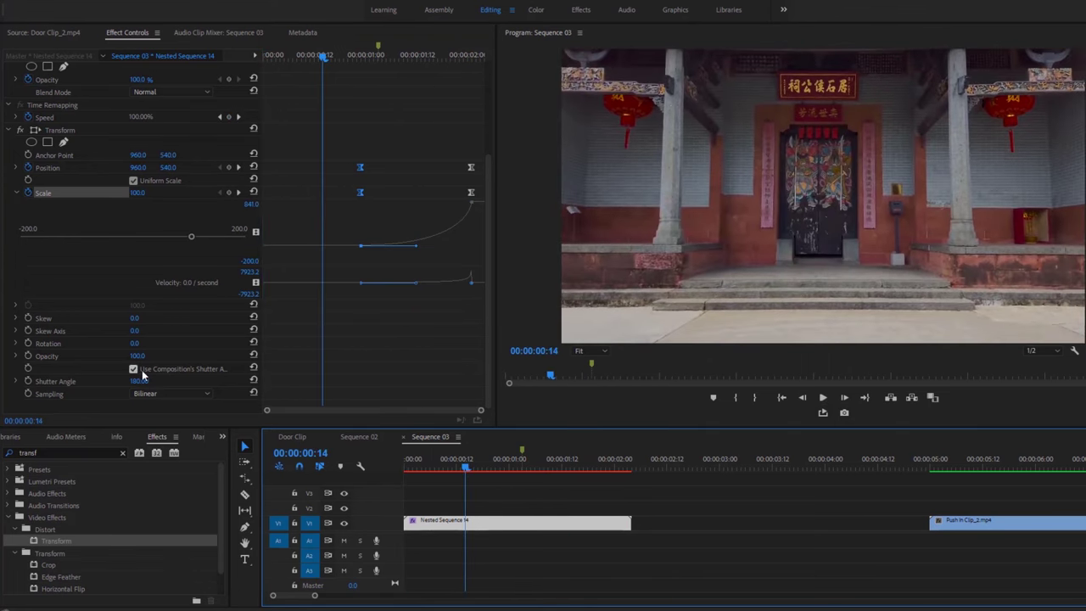
Step: Turn off Use Composition's Shutter Angle, set the Transform Shutter Angle to 360, and play back the zoom's motion blur
{"action": "left_click", "coordinate": [134, 370]}
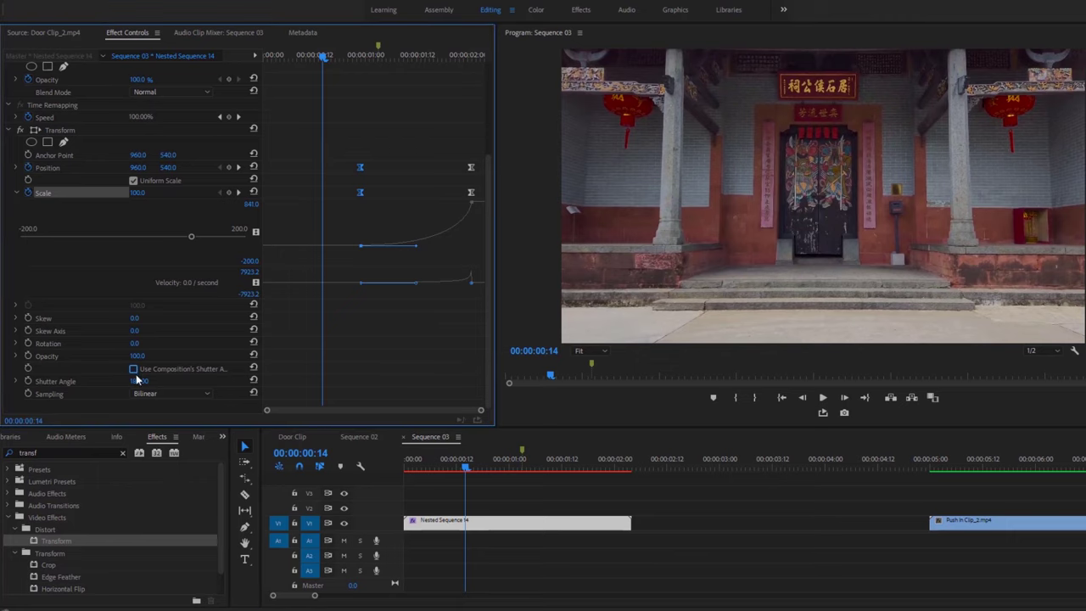
{"action": "left_click_drag", "start_coordinate": [138, 381], "coordinate": [165, 400]}
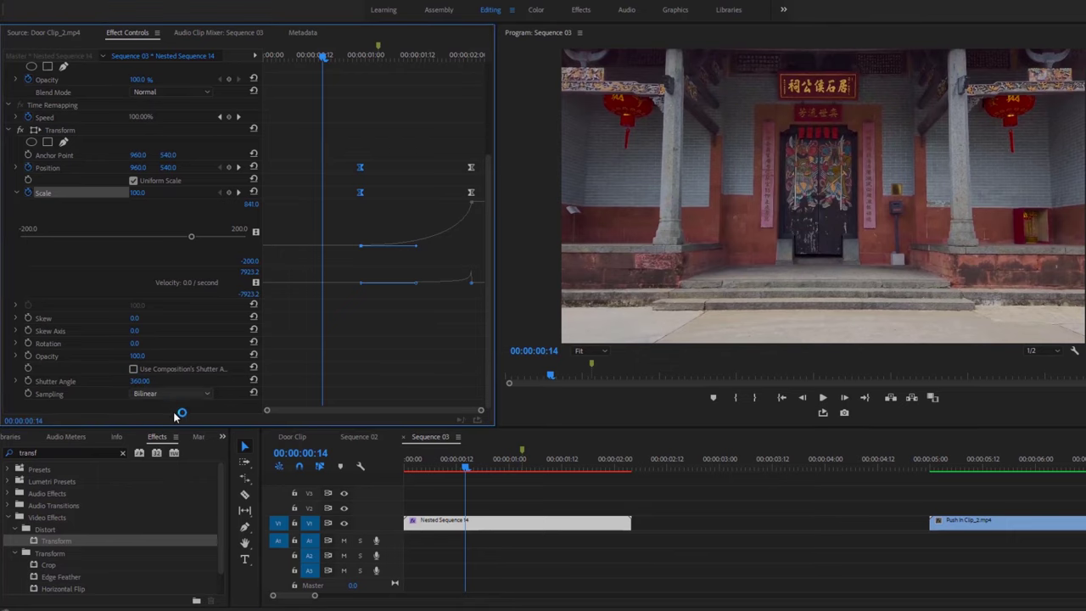
{"action": "left_click", "coordinate": [456, 476]}
{"action": "key", "text": "Home"}
{"action": "key", "text": "space"}
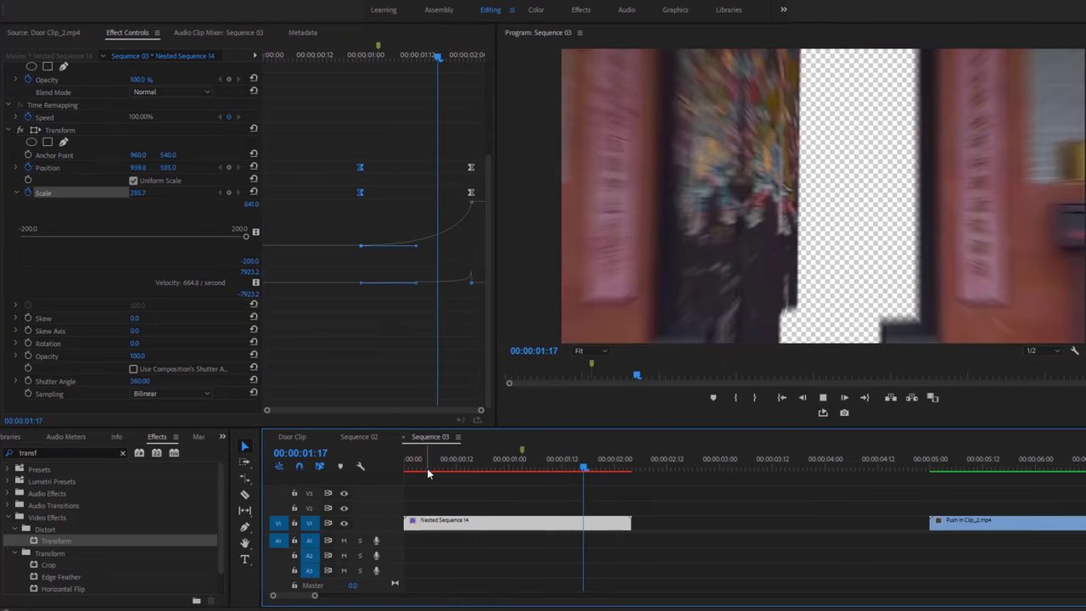
{"action": "key", "text": "space"}
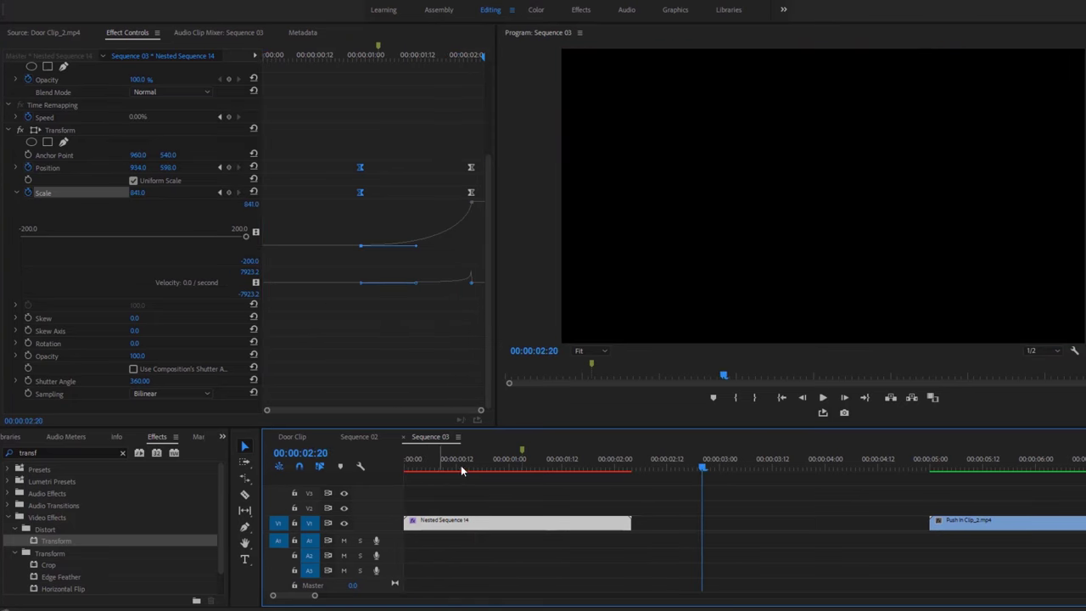
Step: Move the nested sequence up to V2 and place Push In Clip_2.mp4 beneath it on V1, starting slightly before the marker
{"action": "left_click_drag", "start_coordinate": [458, 525], "coordinate": [461, 511]}
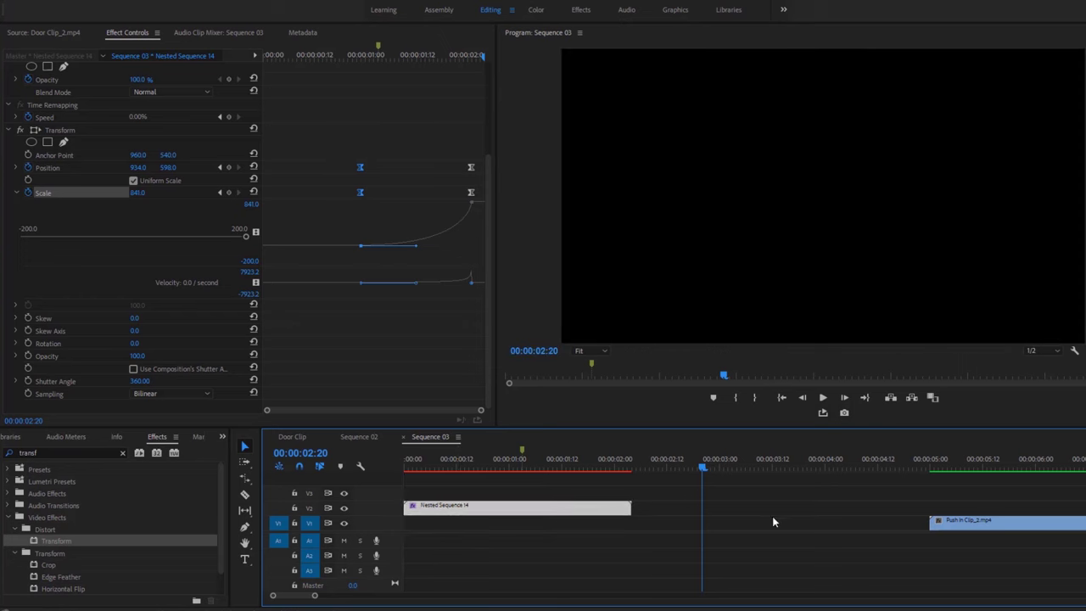
{"action": "left_click_drag", "start_coordinate": [932, 520], "coordinate": [599, 536]}
{"action": "left_click", "coordinate": [519, 465]}
{"action": "mouse_move", "coordinate": [522, 465]}
{"action": "left_mouse_down"}
{"action": "mouse_move", "coordinate": [501, 464]}
{"action": "mouse_move", "coordinate": [546, 468]}
{"action": "mouse_move", "coordinate": [520, 466]}
{"action": "left_mouse_up"}
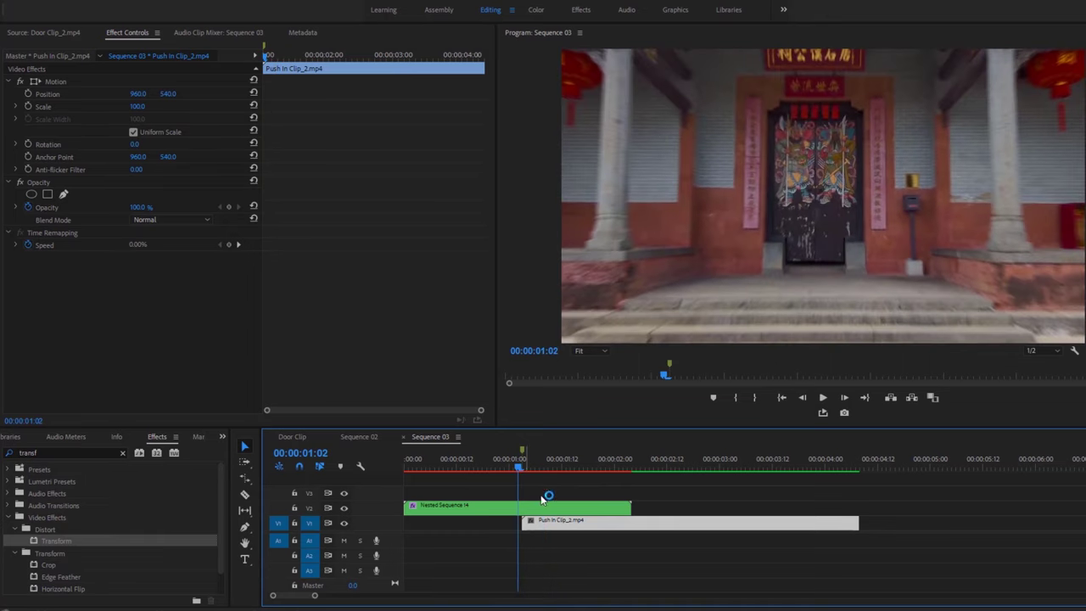
{"action": "left_click_drag", "start_coordinate": [551, 525], "coordinate": [522, 528]}
Step: Render Sequence 03 from In to Out and play back the door transition
{"action": "key", "text": "Home"}
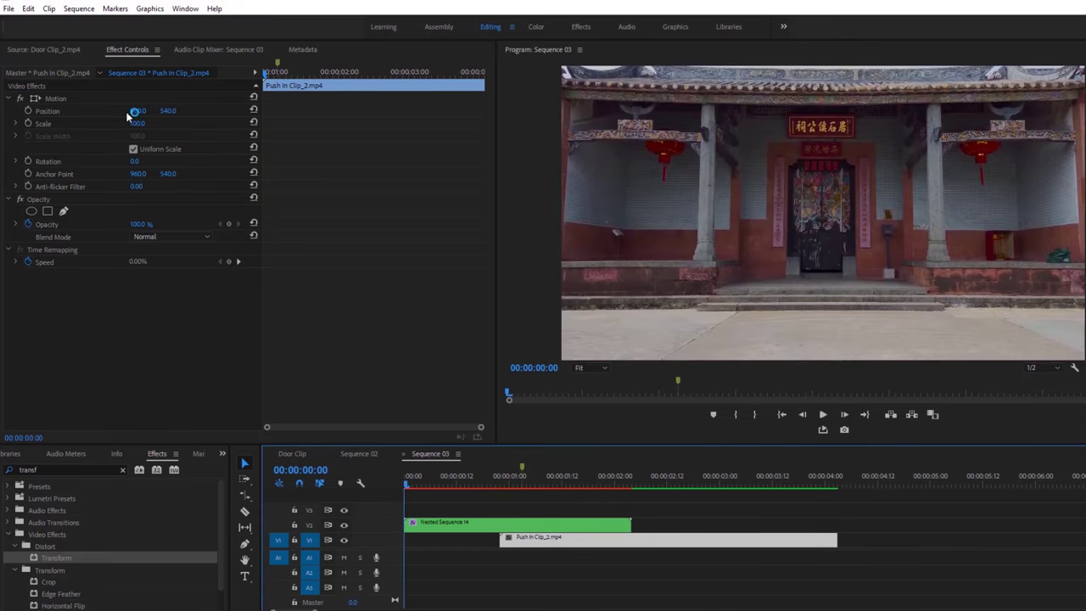
{"action": "left_click", "coordinate": [79, 9]}
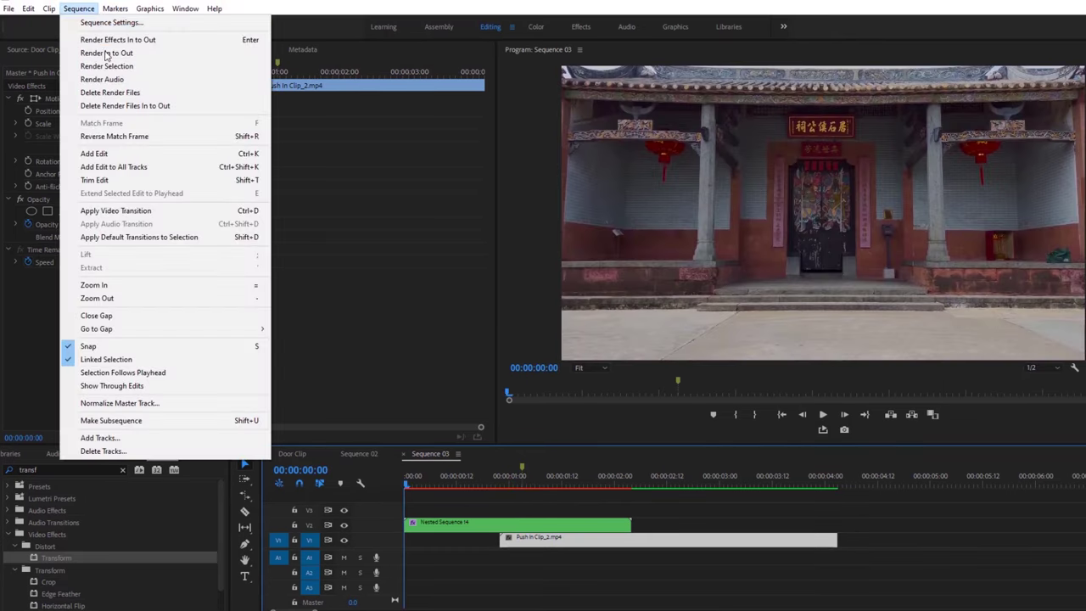
{"action": "left_click", "coordinate": [106, 53]}
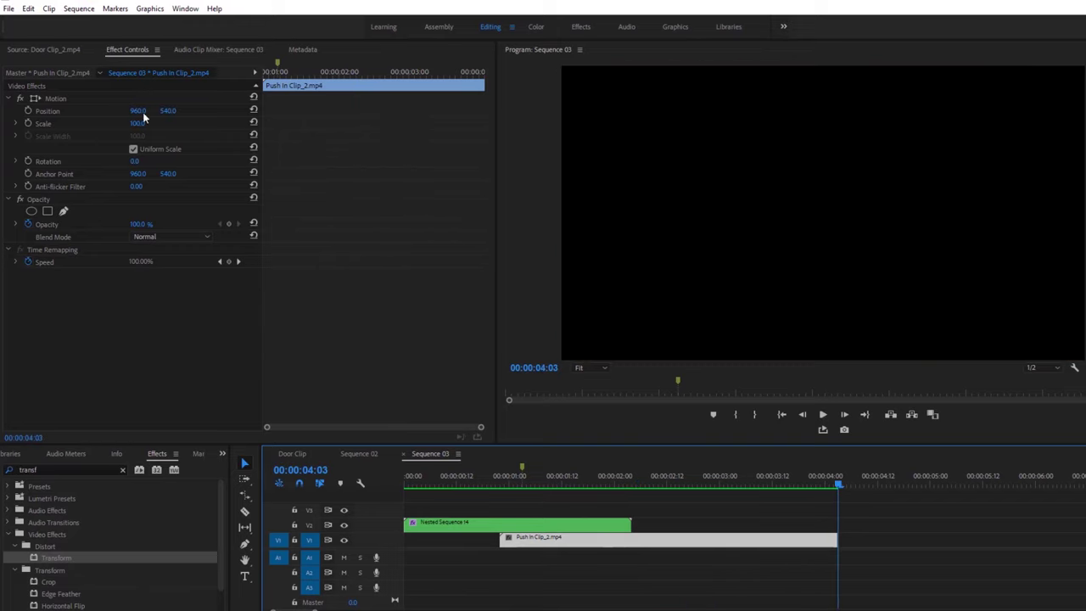
{"action": "left_click_drag", "start_coordinate": [449, 476], "coordinate": [458, 481]}
{"action": "key", "text": "space"}
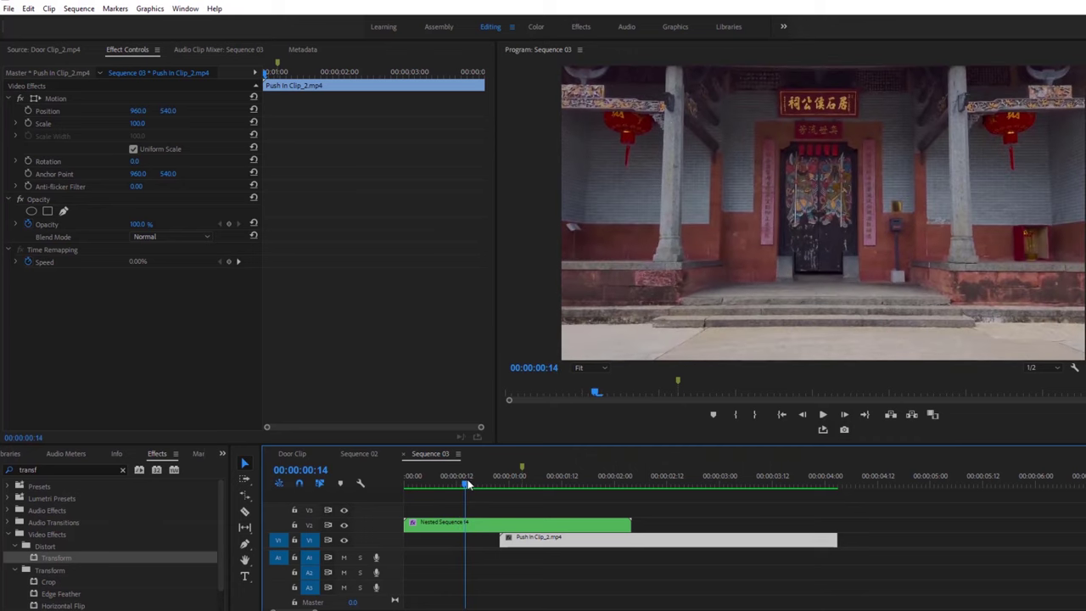
Step: Cut the nested sequence at 00:00:00:14, delete its opening part and close the gap before the remaining clips
{"action": "left_click", "coordinate": [465, 483]}
{"action": "key", "text": "c"}
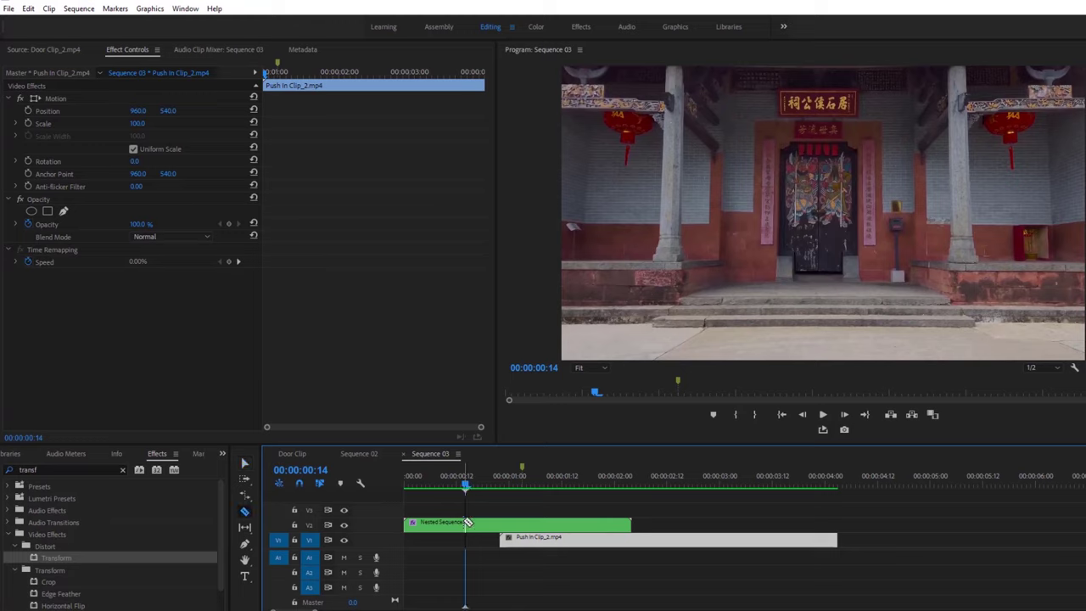
{"action": "left_click", "coordinate": [467, 522]}
{"action": "key", "text": "v"}
{"action": "left_click", "coordinate": [436, 524]}
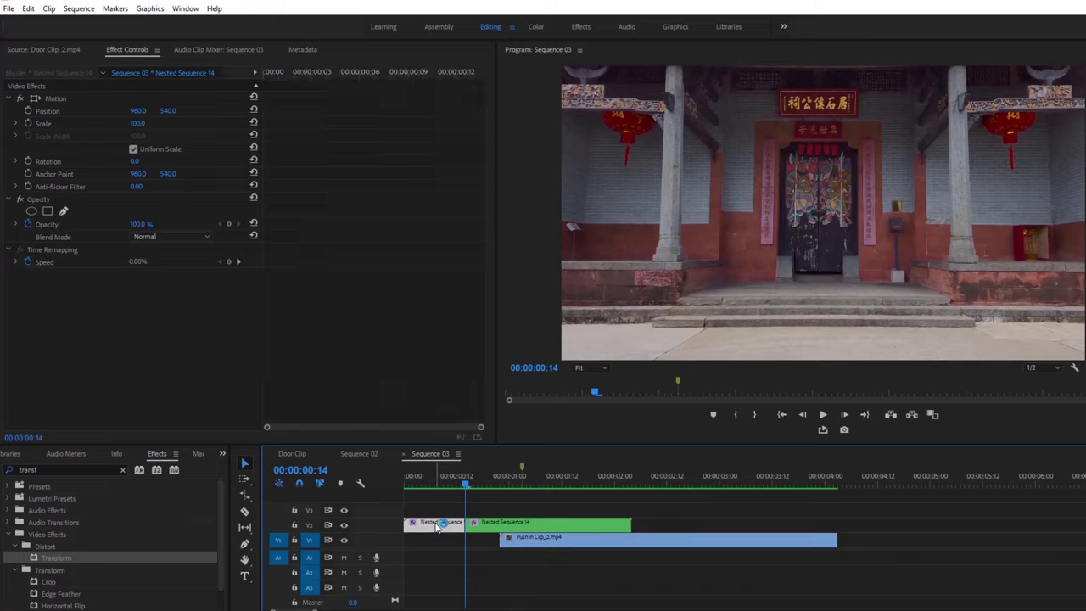
{"action": "key", "text": "Delete"}
{"action": "left_click", "coordinate": [436, 524]}
{"action": "key", "text": "Delete"}
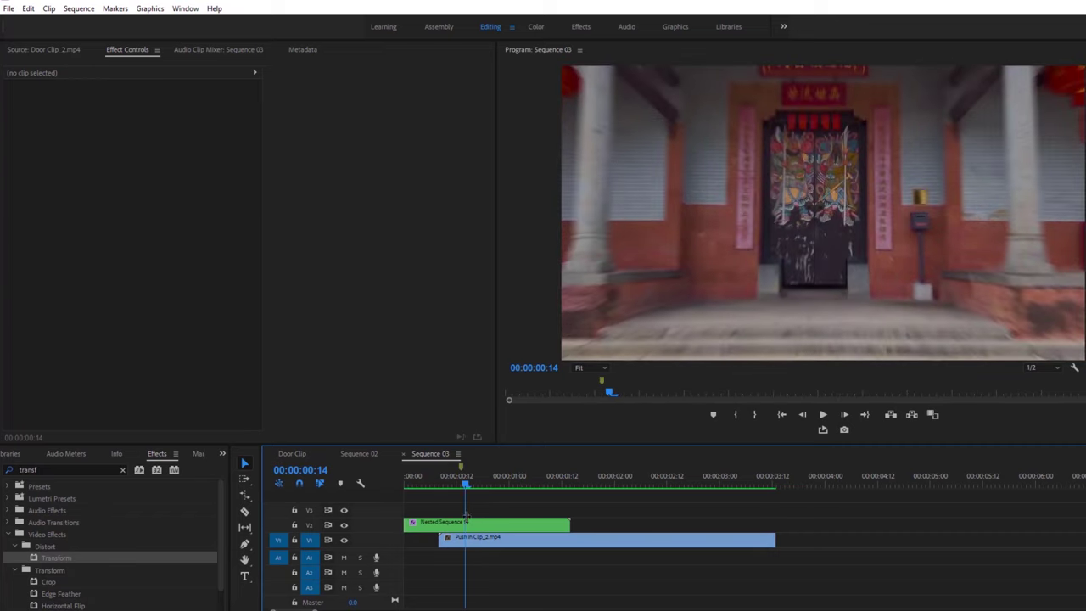
Step: Cut Push In Clip_2.mp4 at 00:00:02:06, delete the part after the cut and play back the shortened sequence
{"action": "left_click_drag", "start_coordinate": [467, 485], "coordinate": [642, 481]}
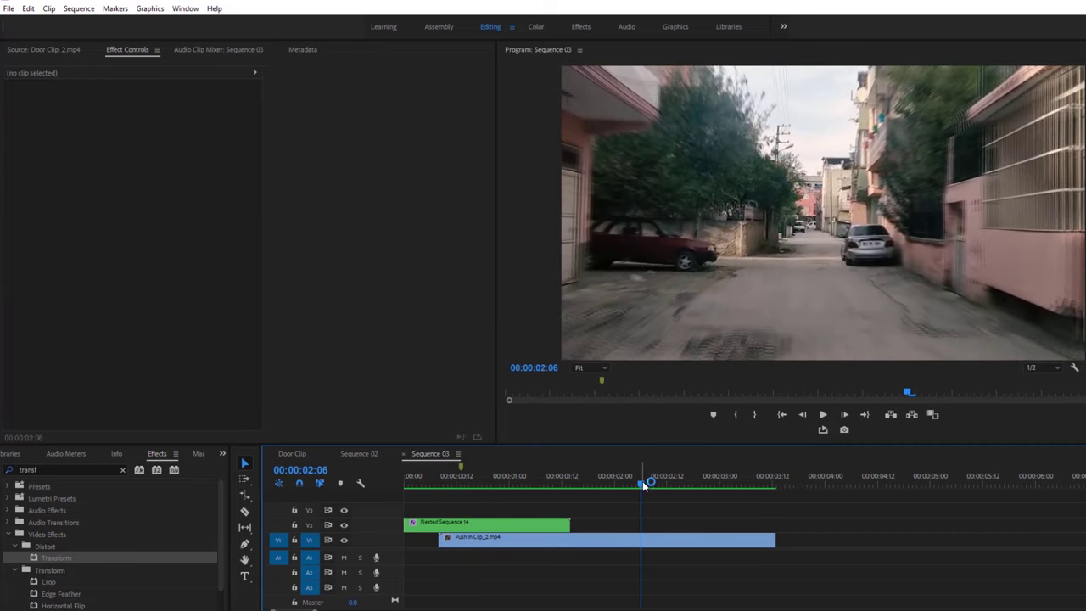
{"action": "key", "text": "c"}
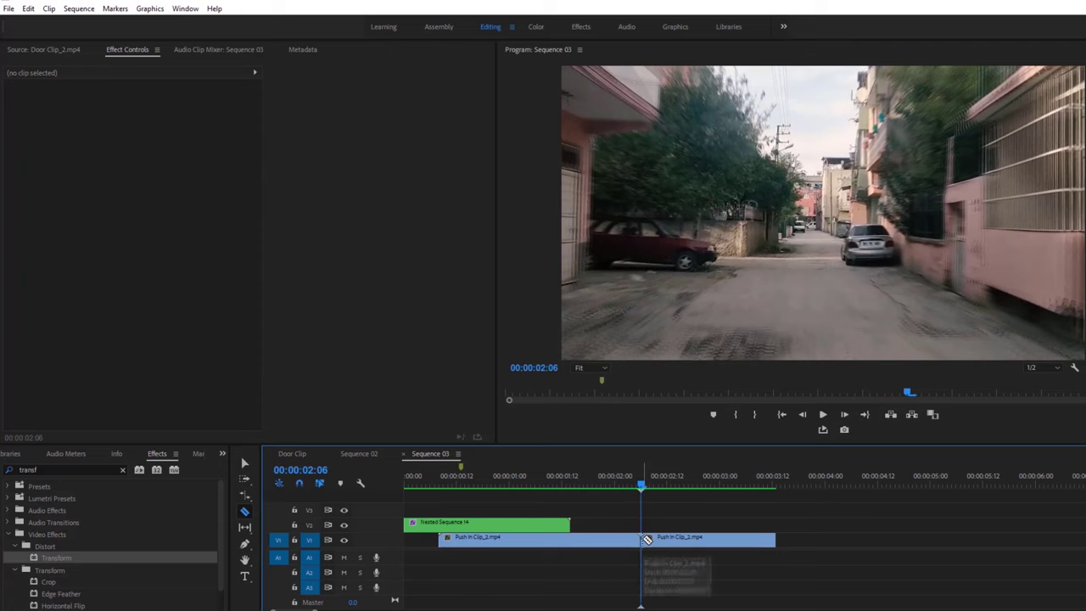
{"action": "key", "text": "v"}
{"action": "left_click", "coordinate": [650, 540]}
{"action": "key", "text": "Delete"}
{"action": "key", "text": "Home"}
{"action": "key", "text": "space"}
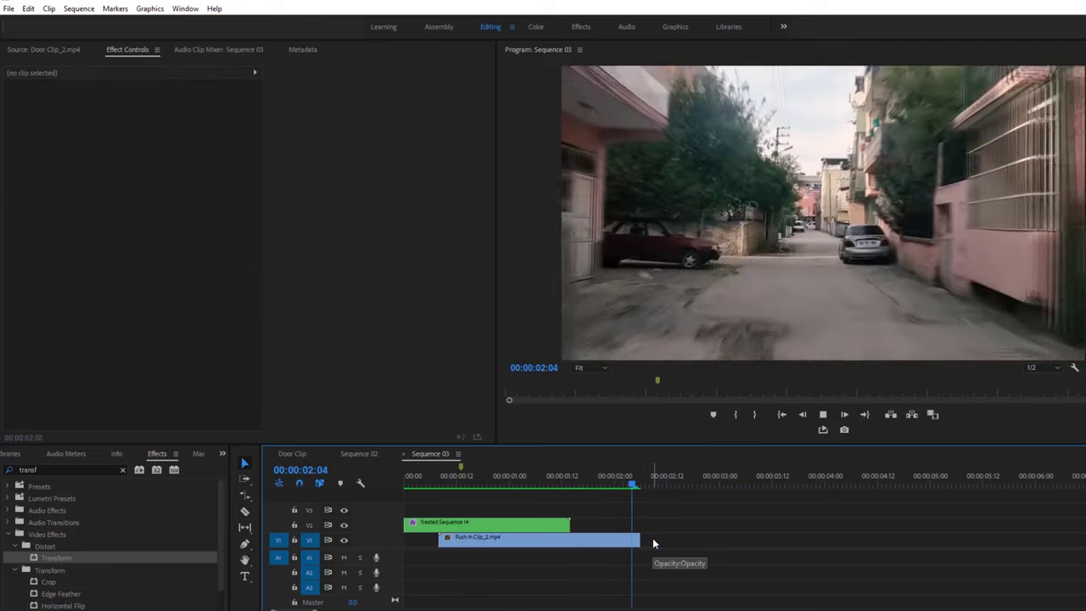
Step: Duplicate both transition clips together and place the copies directly after the originals, starting at 00:00:02:06
{"action": "left_click", "coordinate": [508, 524]}
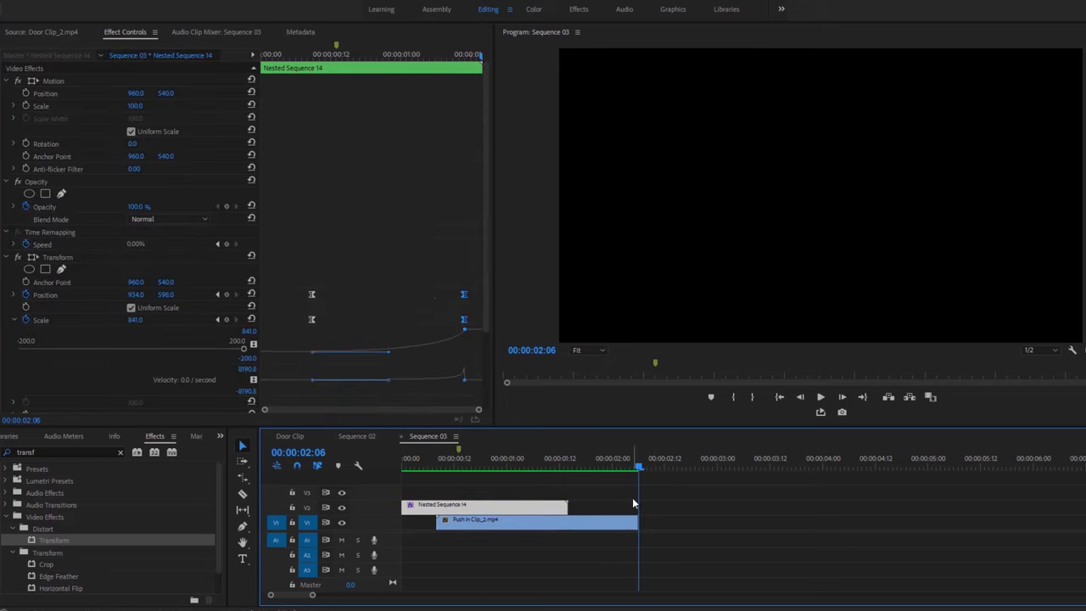
{"action": "left_click", "coordinate": [659, 497]}
{"action": "left_click_drag", "start_coordinate": [661, 495], "coordinate": [538, 542]}
{"action": "left_click_drag", "start_coordinate": [596, 509], "coordinate": [772, 509]}
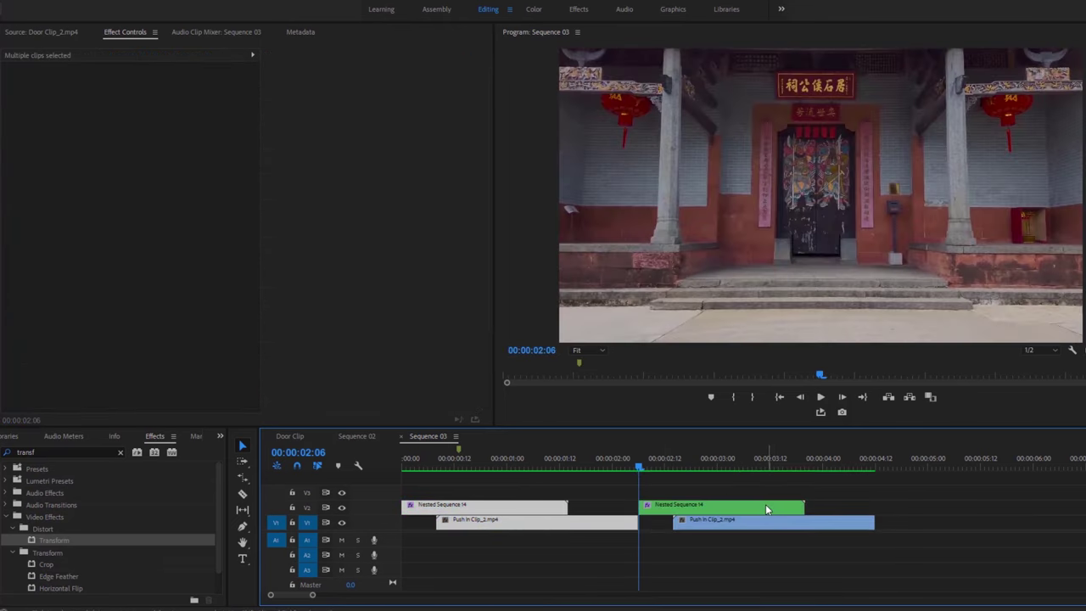
Step: Apply Ease Out to the starting Transform Position and Scale keyframes of the duplicated nested sequence
{"action": "left_click", "coordinate": [722, 503]}
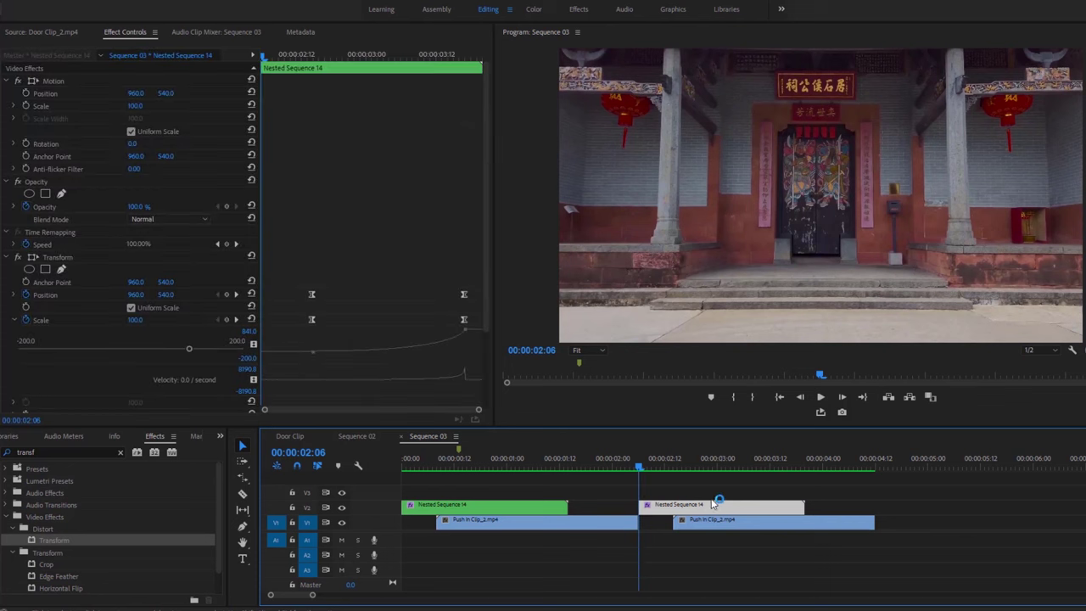
{"action": "left_click_drag", "start_coordinate": [338, 276], "coordinate": [309, 336]}
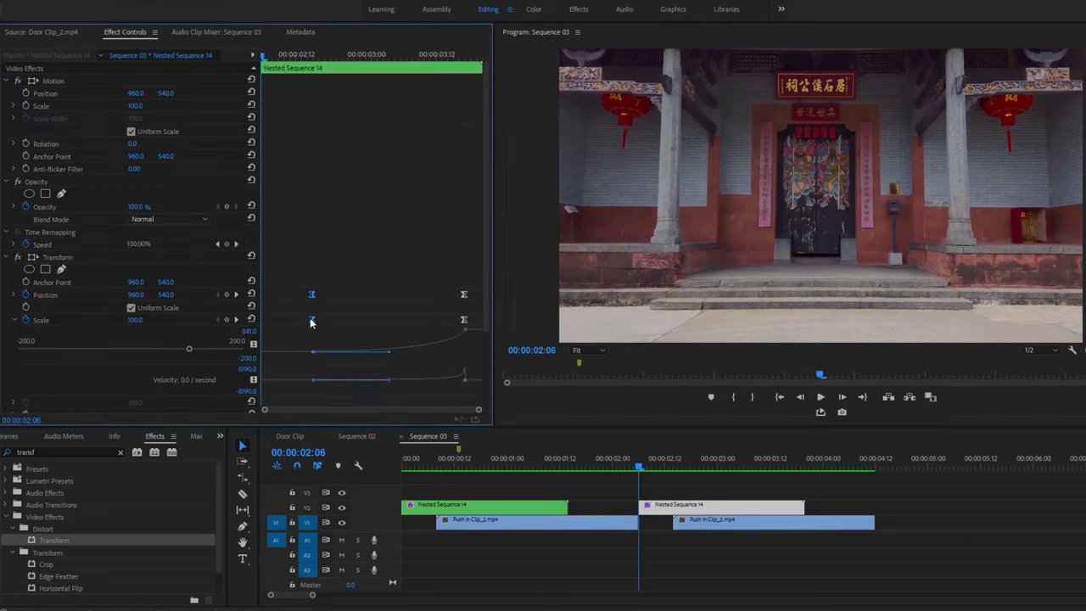
{"action": "right_click", "coordinate": [312, 320]}
{"action": "mouse_move", "coordinate": [388, 419]}
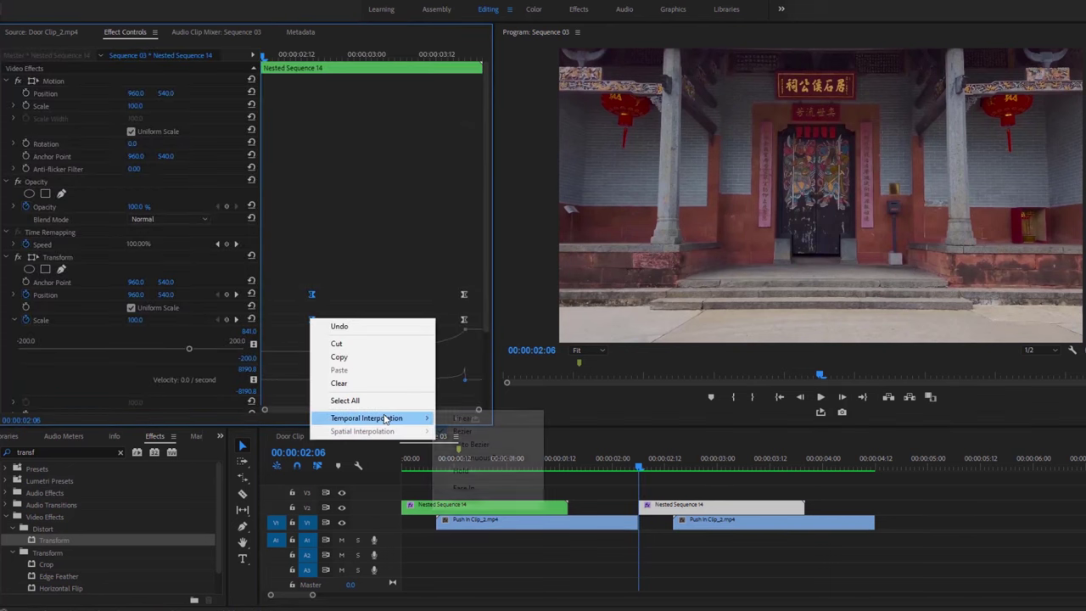
{"action": "left_click", "coordinate": [472, 501]}
Step: Apply Ease In to the ending Transform Position and Scale keyframes of the duplicated nested sequence
{"action": "left_click_drag", "start_coordinate": [421, 270], "coordinate": [471, 330]}
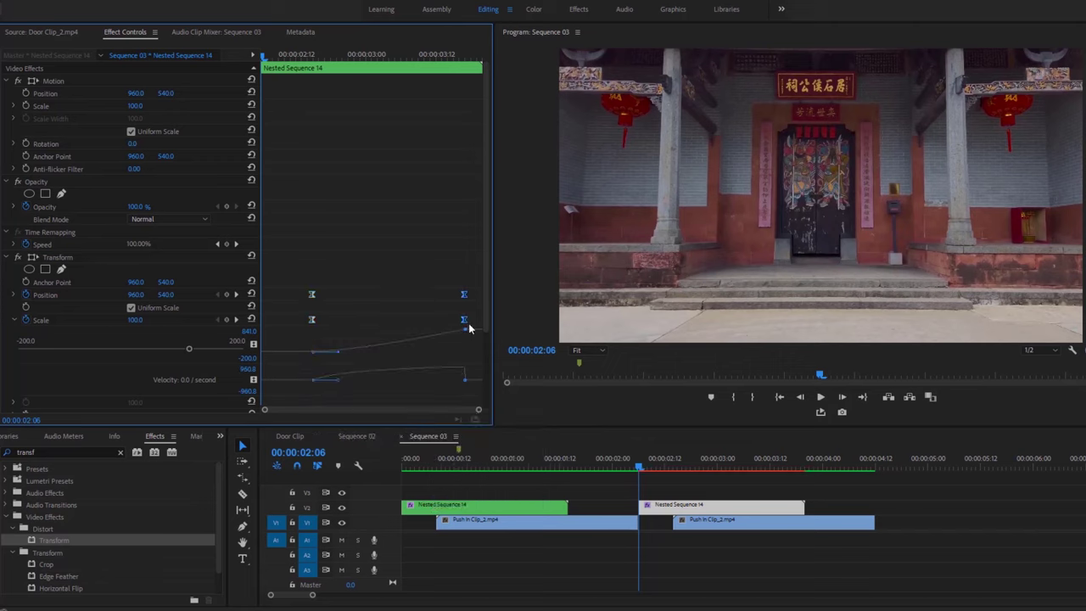
{"action": "right_click", "coordinate": [464, 320]}
{"action": "mouse_move", "coordinate": [498, 419]}
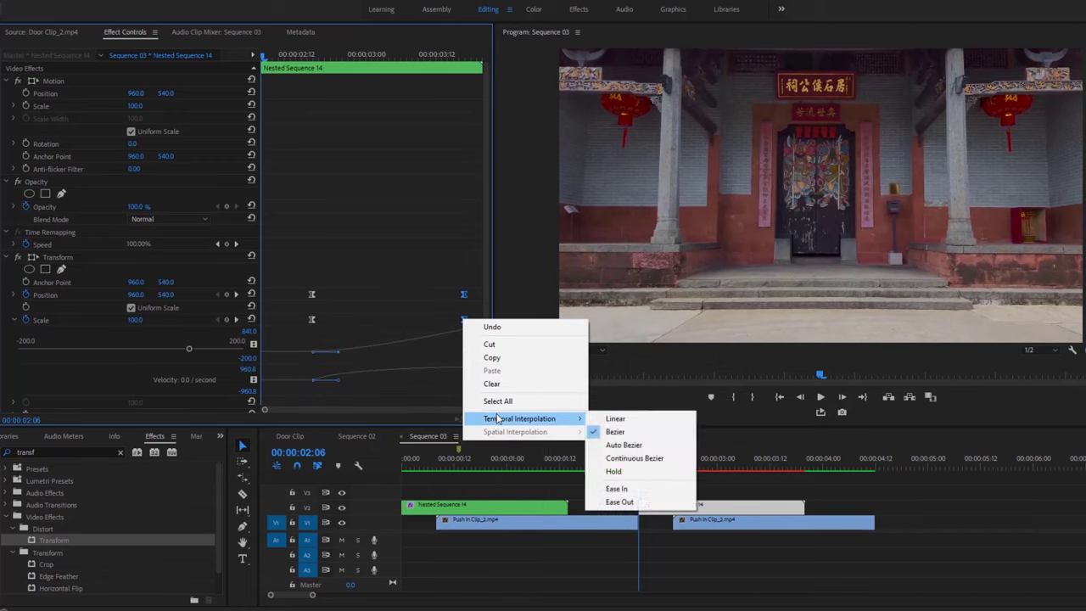
{"action": "left_click", "coordinate": [625, 490]}
Step: Turn on looped playback and play both versions of the transition to compare their easing
{"action": "key", "text": "space"}
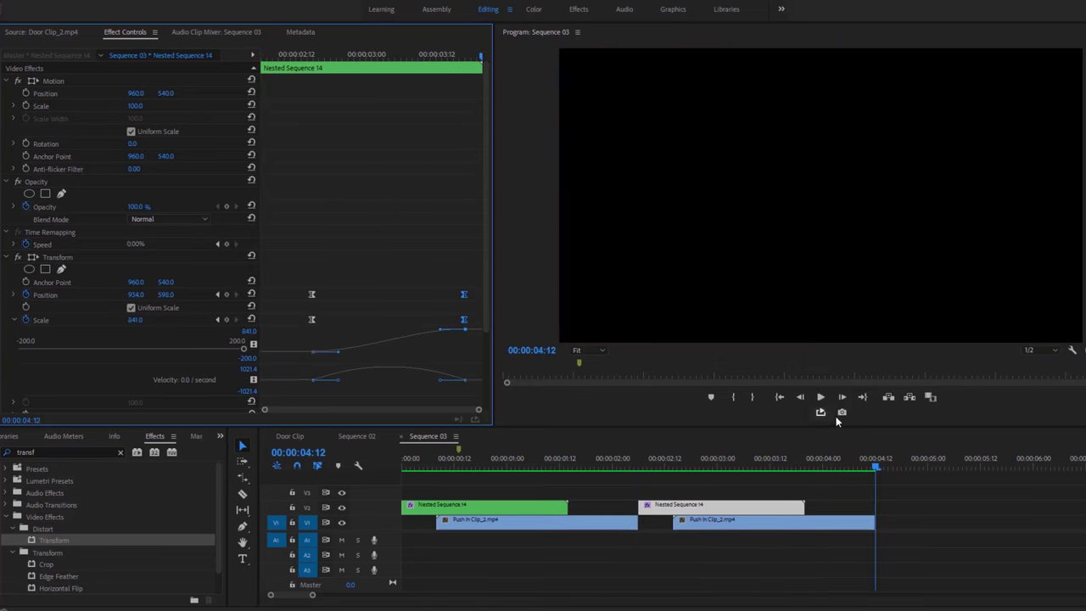
{"action": "left_click", "coordinate": [821, 413]}
{"action": "key", "text": "space"}
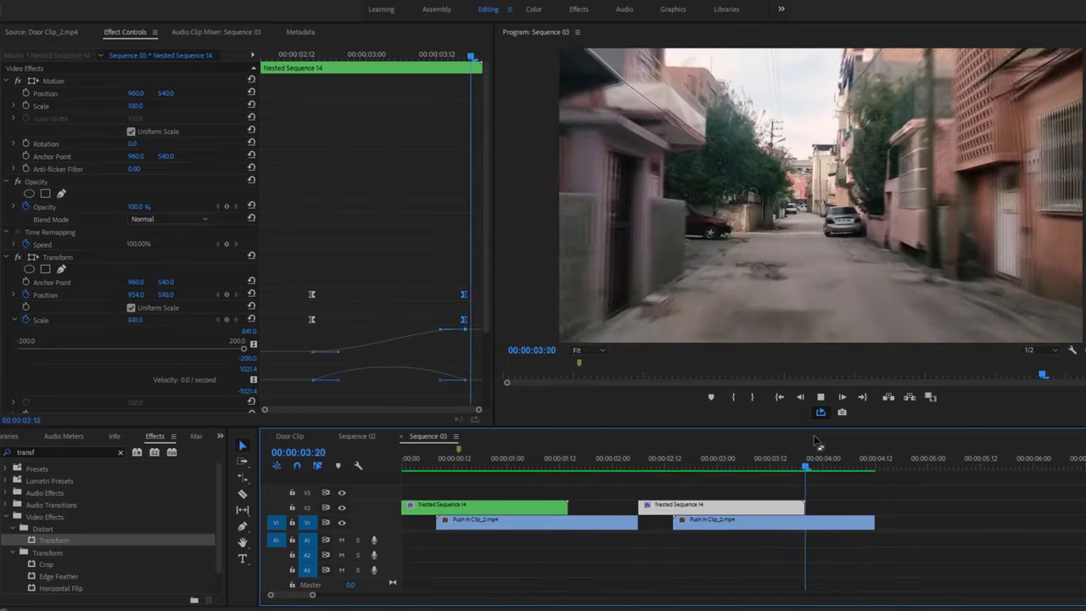
Step: Open the Door Clip sequence and play back its door transition
{"action": "left_click", "coordinate": [290, 436]}
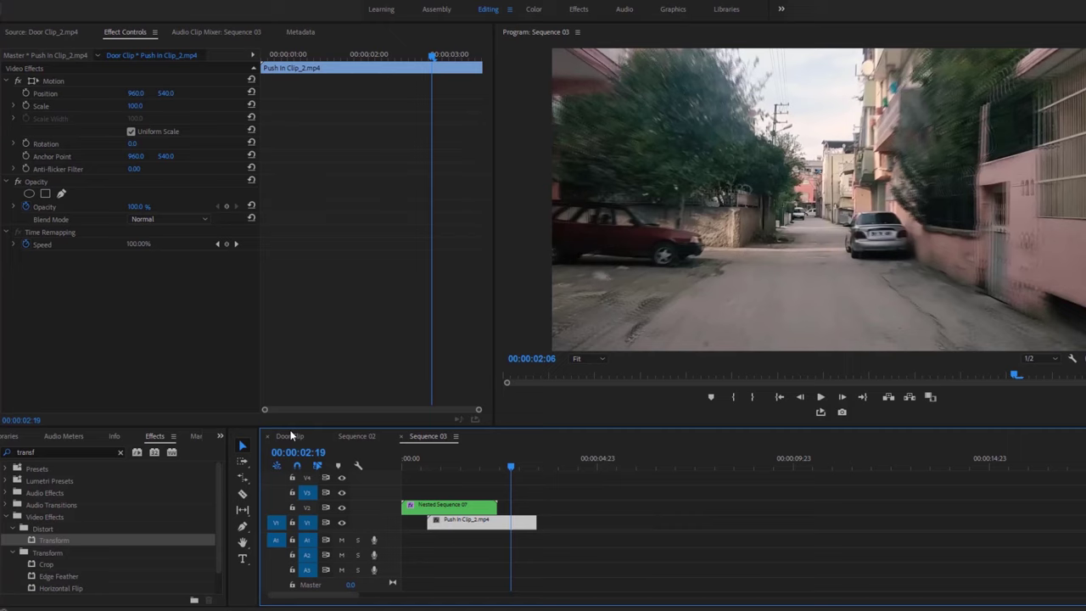
{"action": "left_click", "coordinate": [289, 436]}
{"action": "key", "text": "space"}
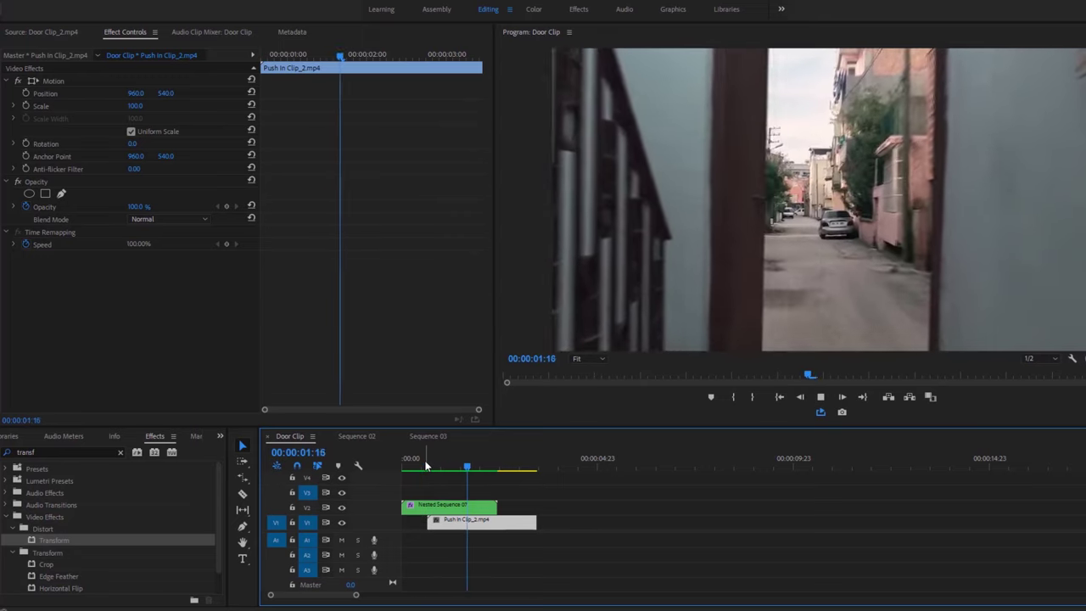
{"action": "key", "text": "space"}
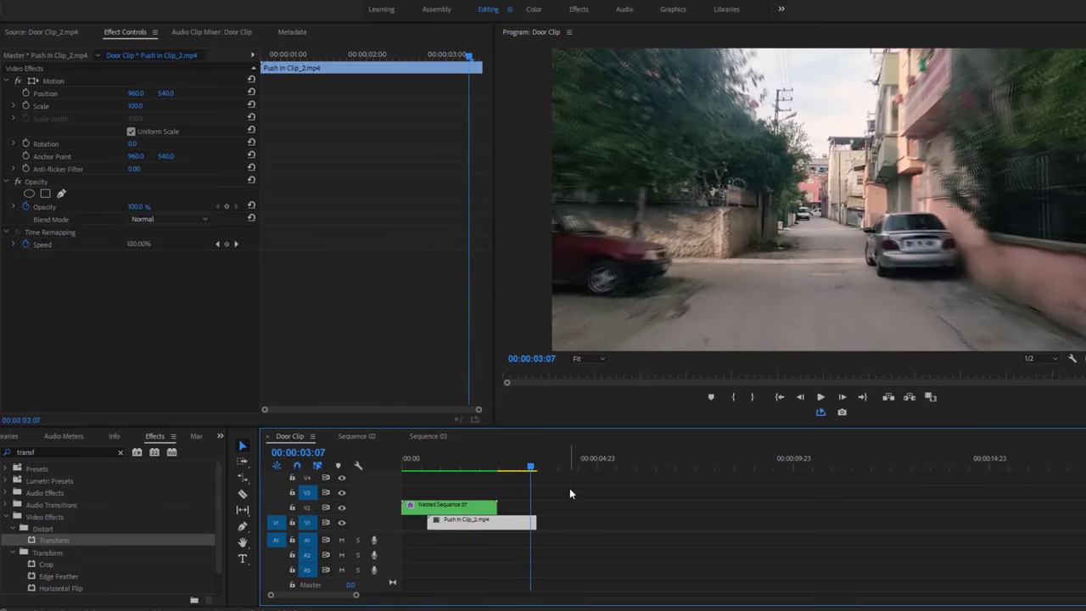
Step: Nest the existing nested sequence and Push In Clip_2.mp4 together into one sequence with the default name
{"action": "left_click_drag", "start_coordinate": [569, 487], "coordinate": [401, 522]}
{"action": "right_click", "coordinate": [465, 519]}
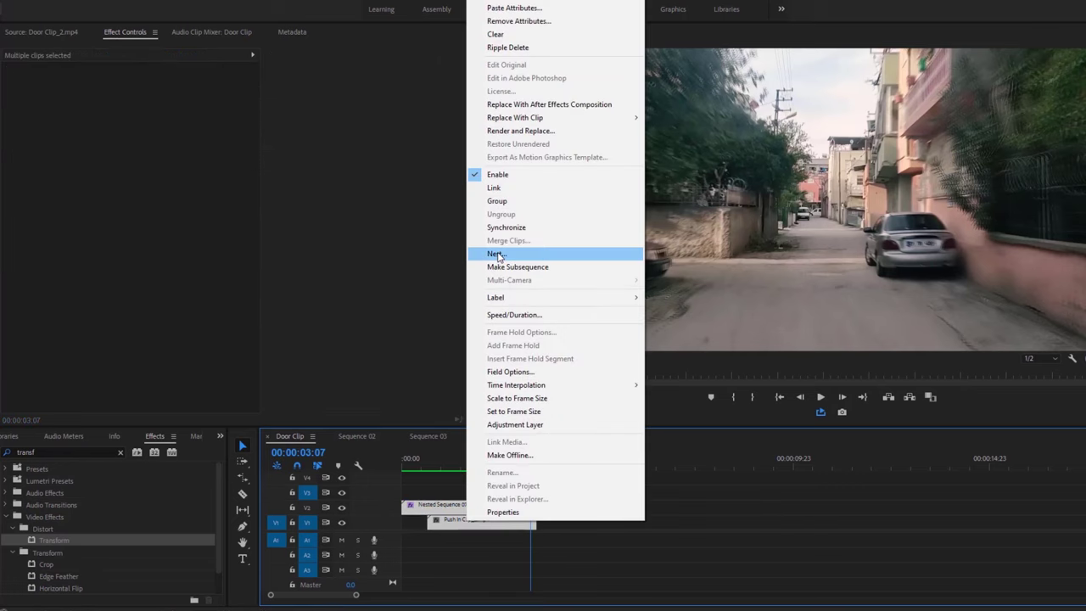
{"action": "left_click", "coordinate": [497, 254]}
{"action": "left_click", "coordinate": [543, 313]}
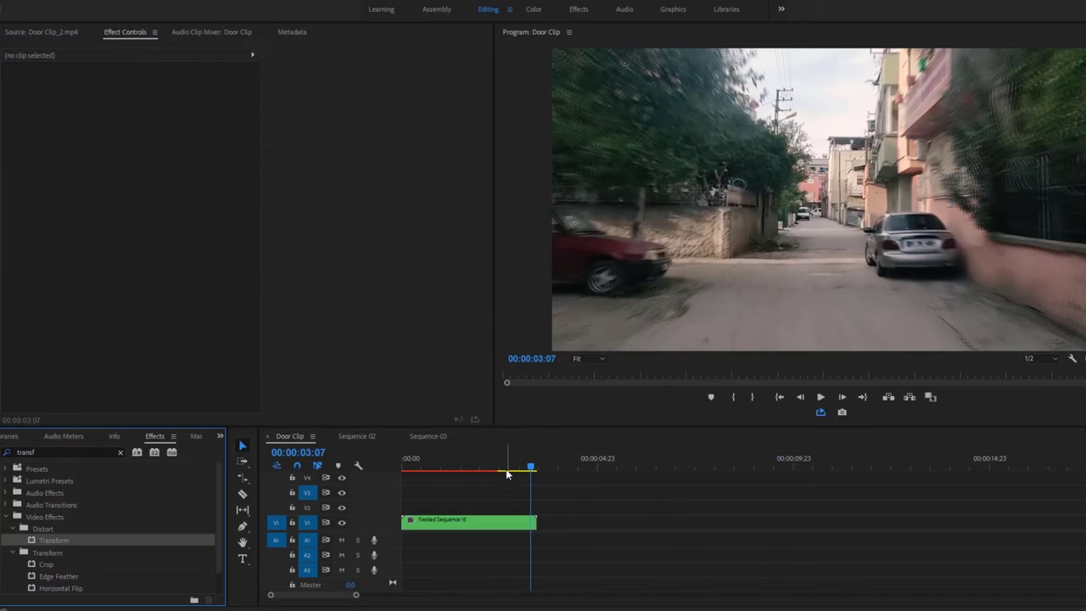
Step: Reverse the speed of the newly nested Door Clip sequence and render its preview
{"action": "right_click", "coordinate": [493, 519]}
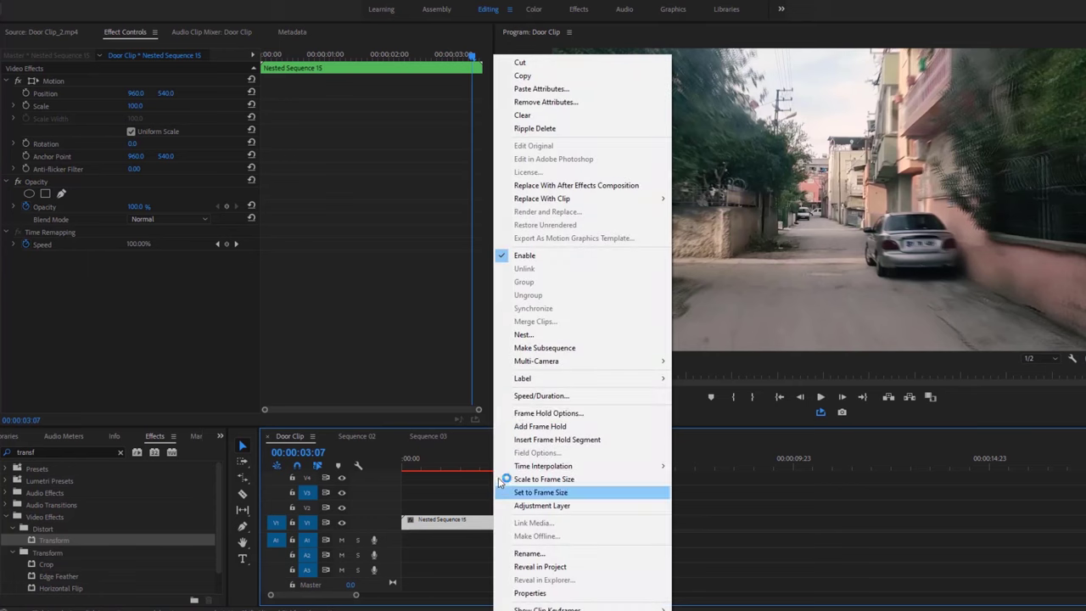
{"action": "left_click", "coordinate": [534, 396]}
{"action": "left_click", "coordinate": [512, 298]}
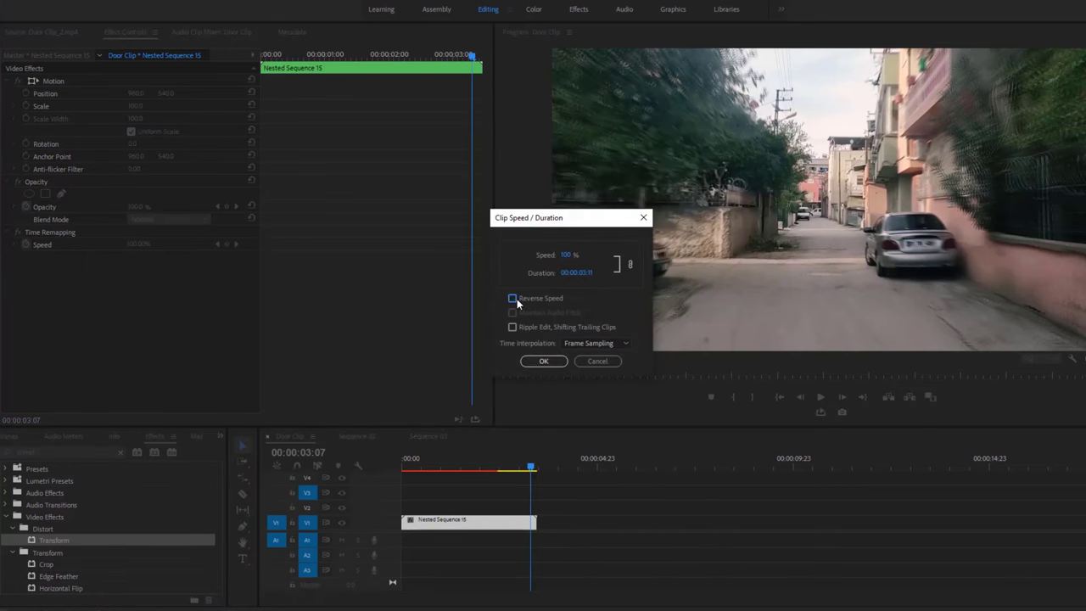
{"action": "left_click", "coordinate": [536, 363]}
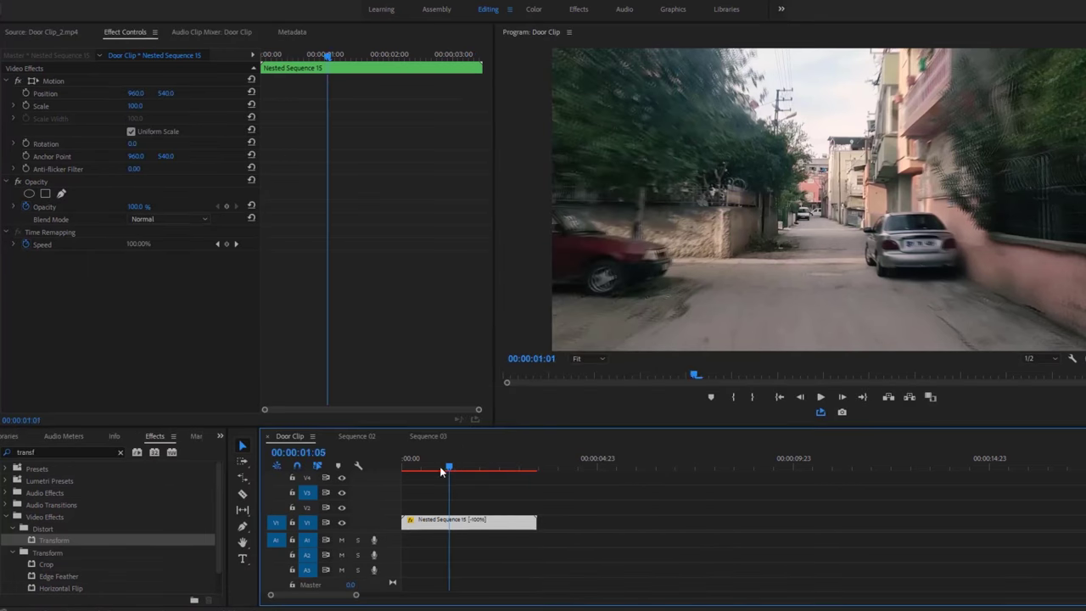
{"action": "left_click", "coordinate": [108, 35]}
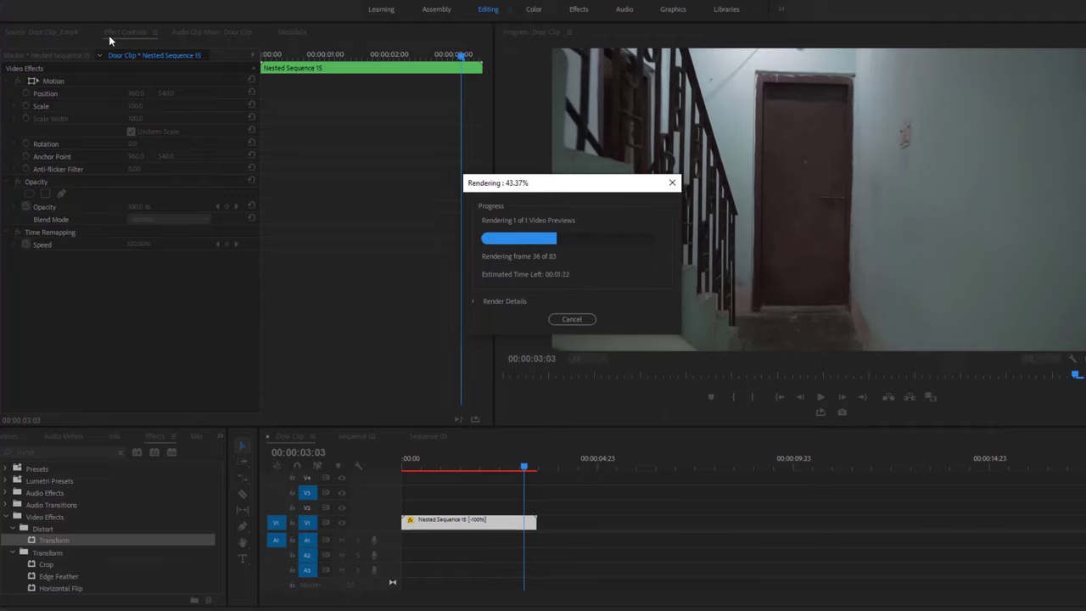